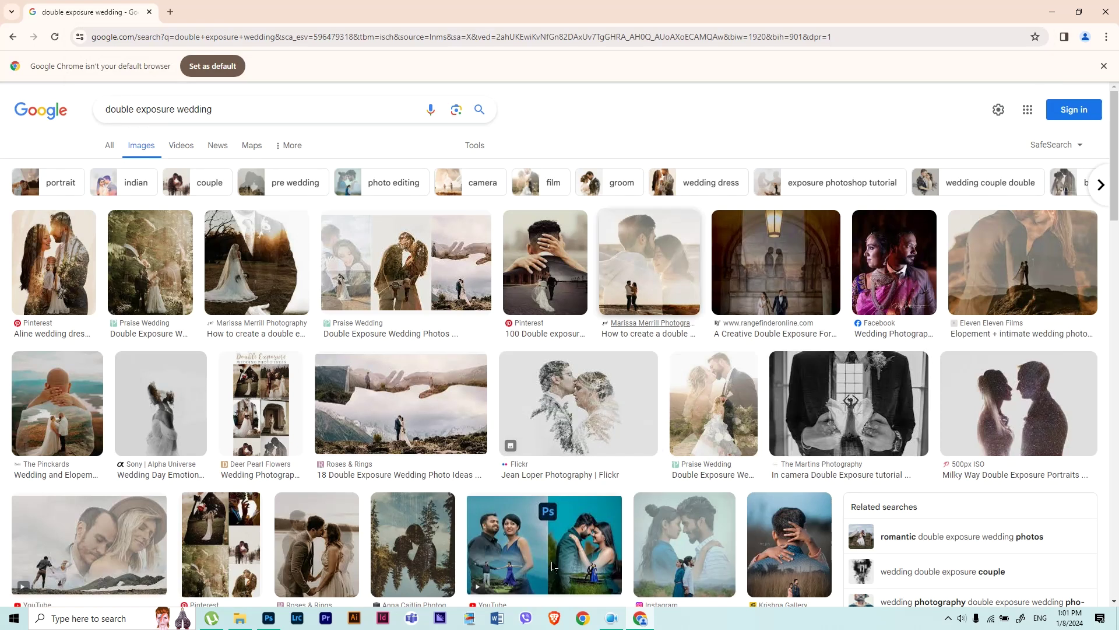
Preview the first Pinterest double exposure wedding example, then go back to the Photoshop documents
left_click(53, 263)
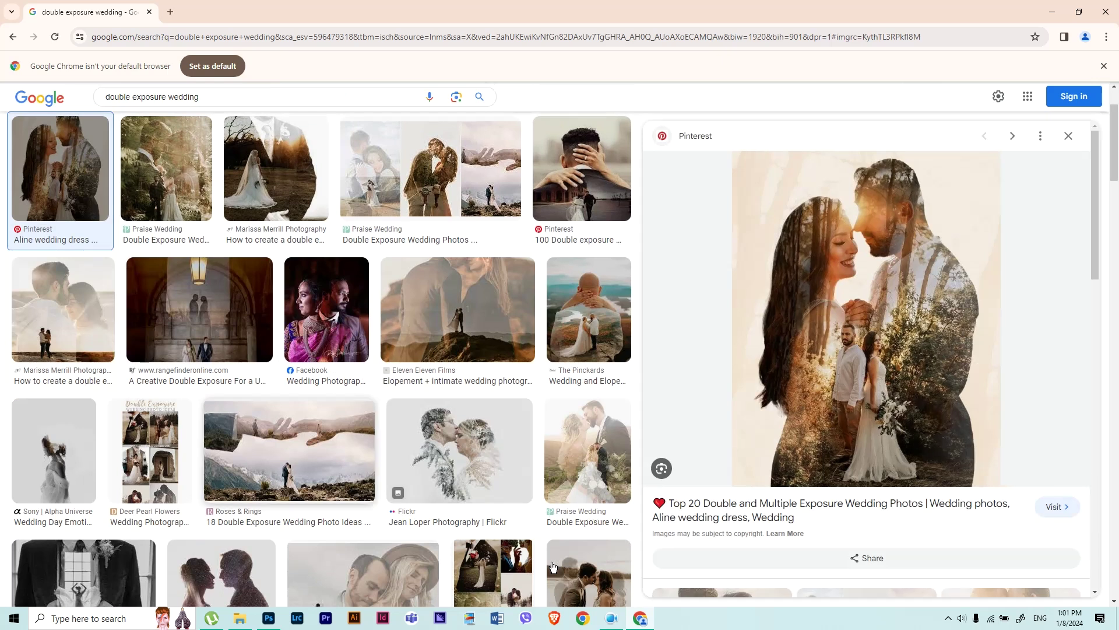
left_click(268, 618)
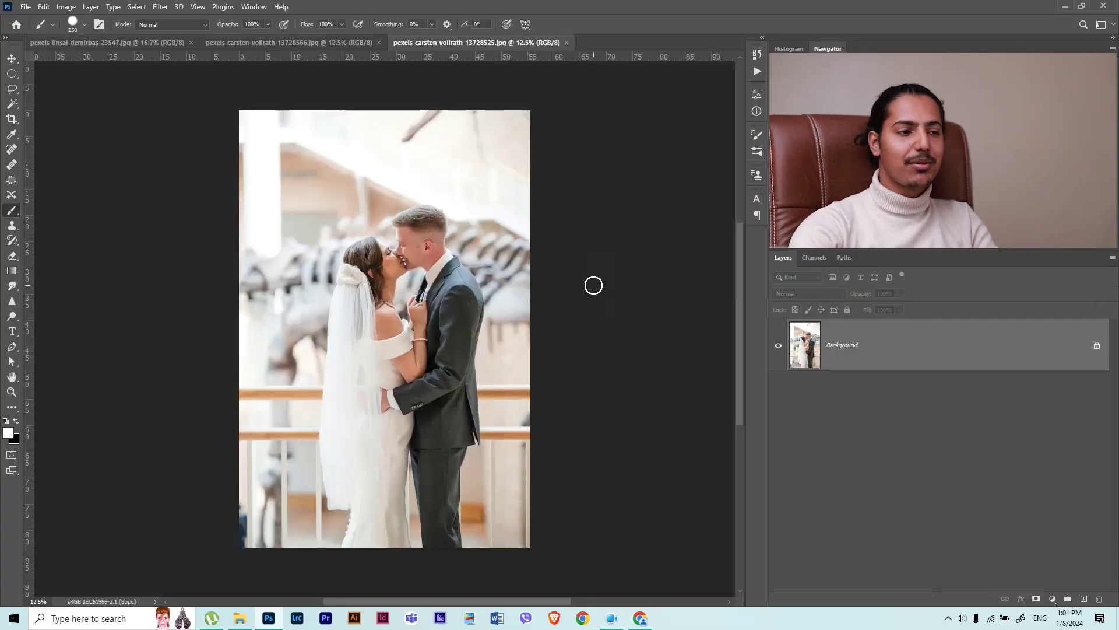
Look through the open photos and settle on the outdoor kissing couple image
key("v")
left_click(321, 47)
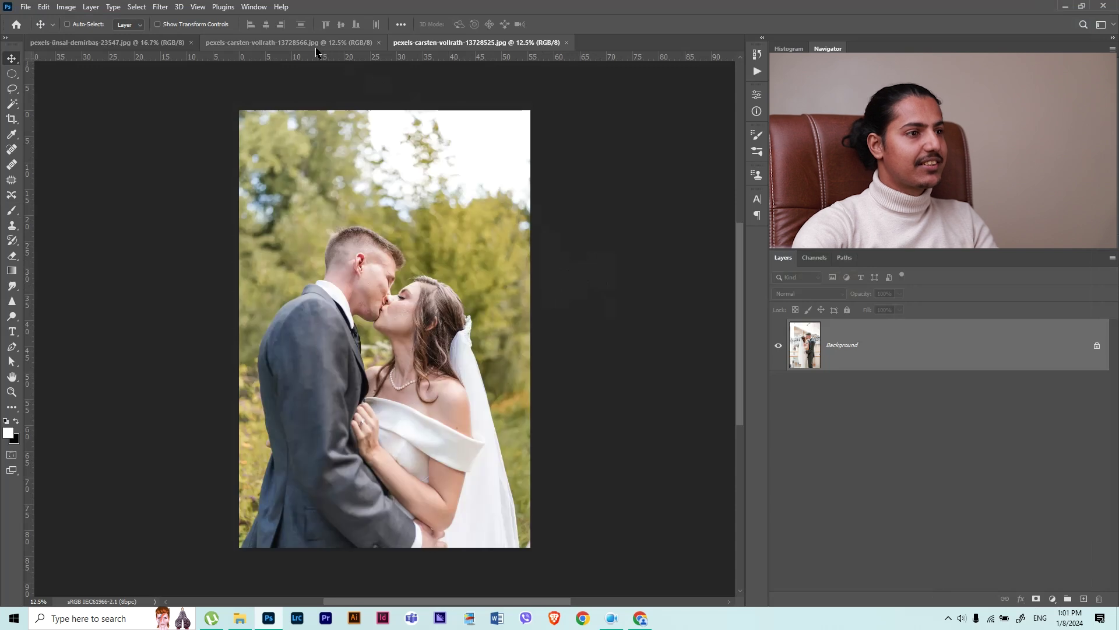
left_click(140, 42)
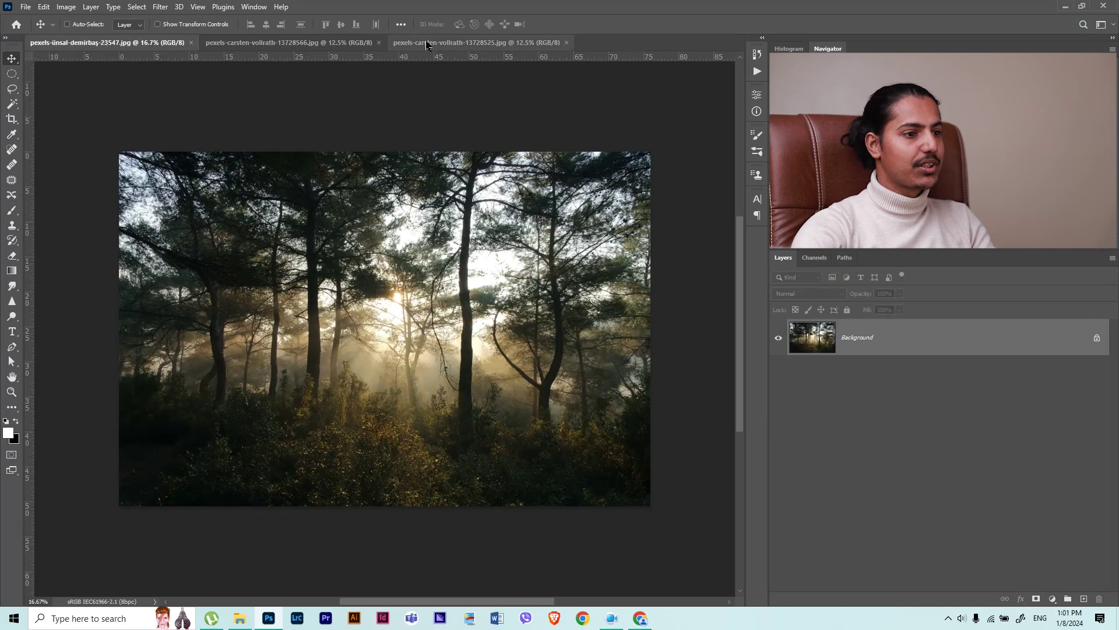
left_click(425, 42)
left_click(326, 42)
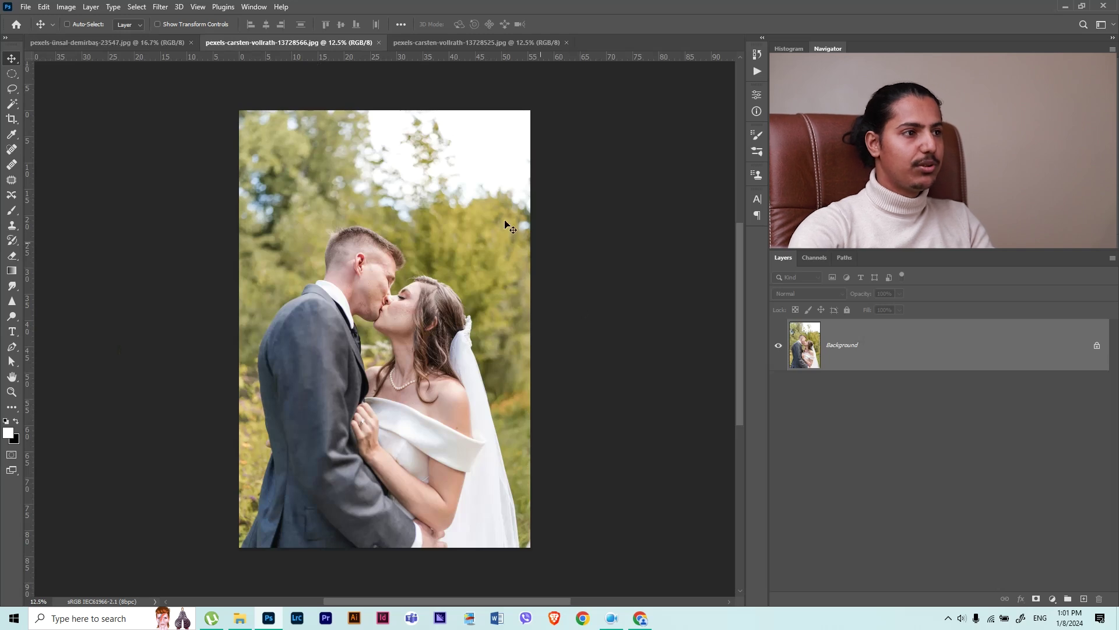
Select the couple as subject onto a masked Background copy and delete the original Background
left_click(140, 7)
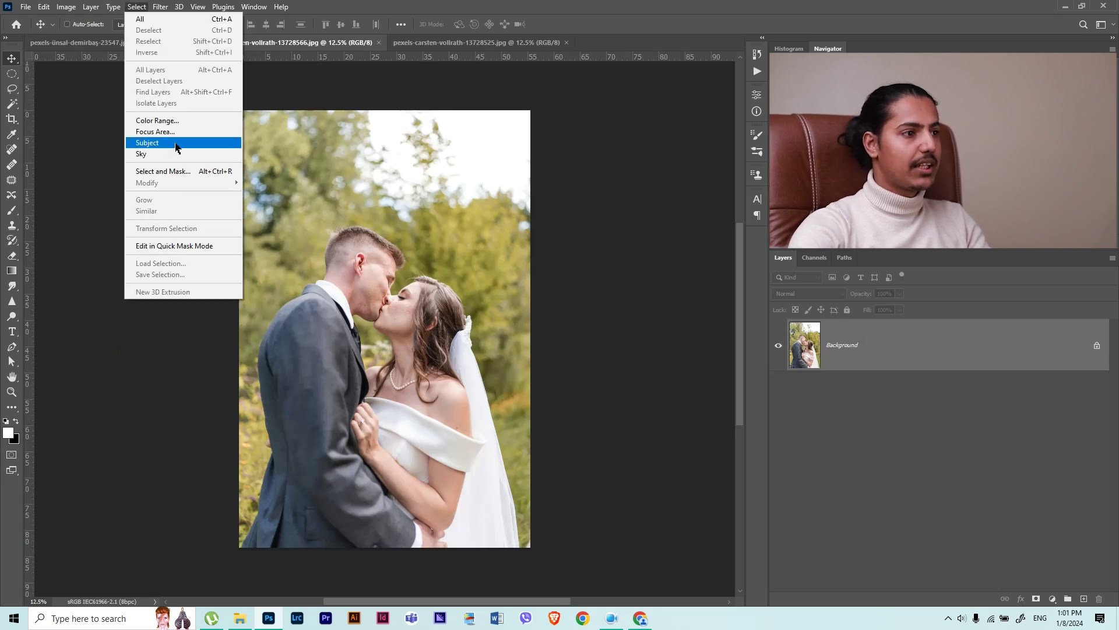
left_click(175, 143)
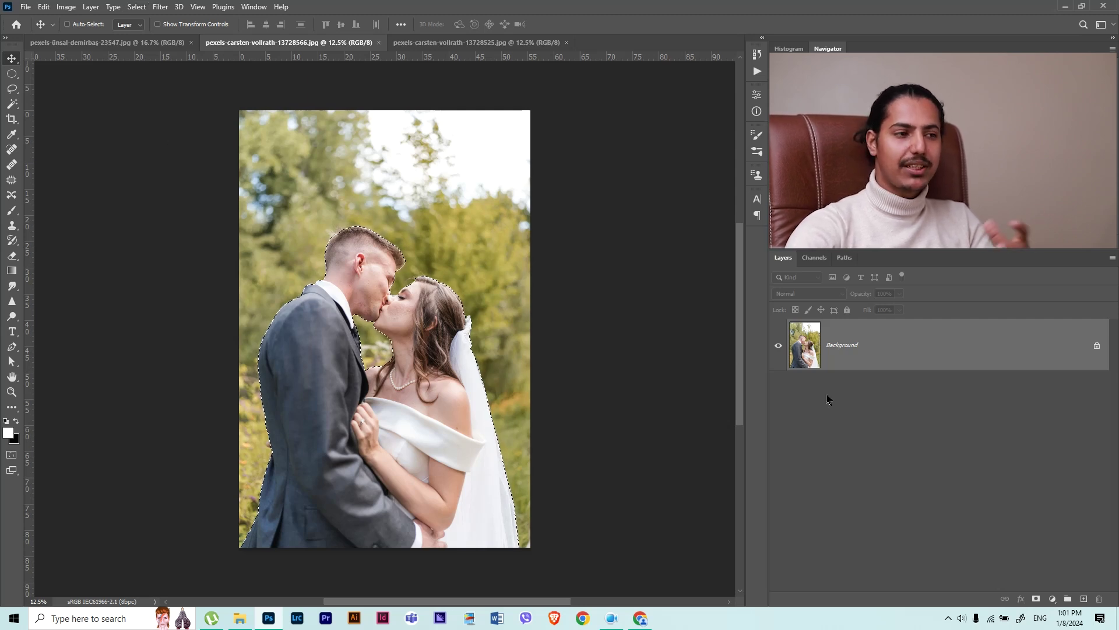
mouse_move(1043, 350)
left_mouse_down()
mouse_move(1061, 561)
mouse_move(1085, 600)
left_mouse_up()
left_click(1035, 600)
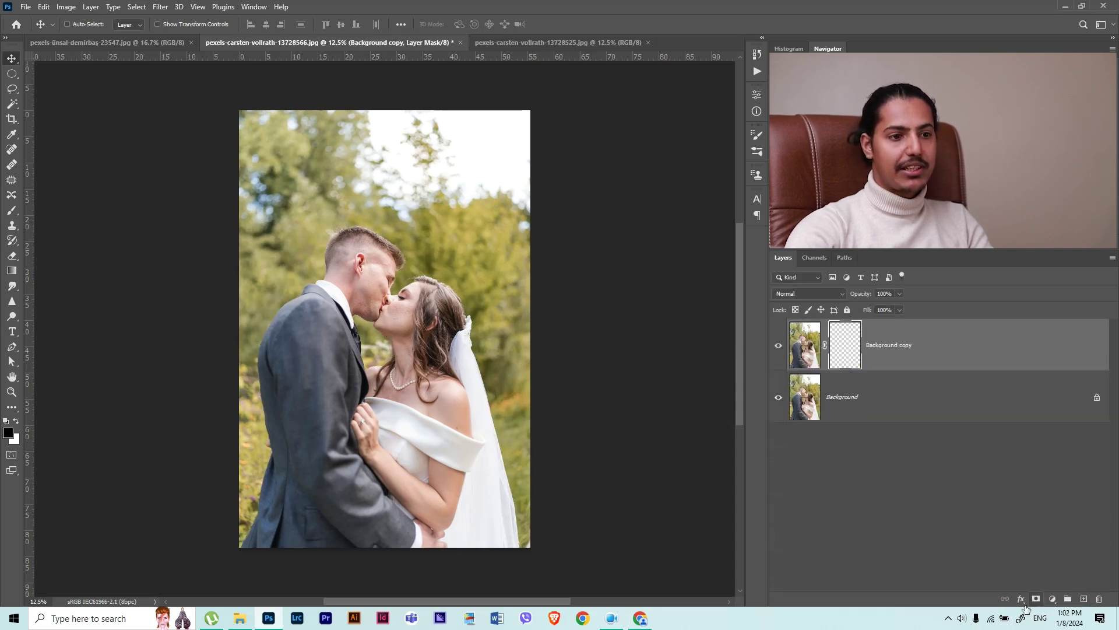
left_click(850, 406)
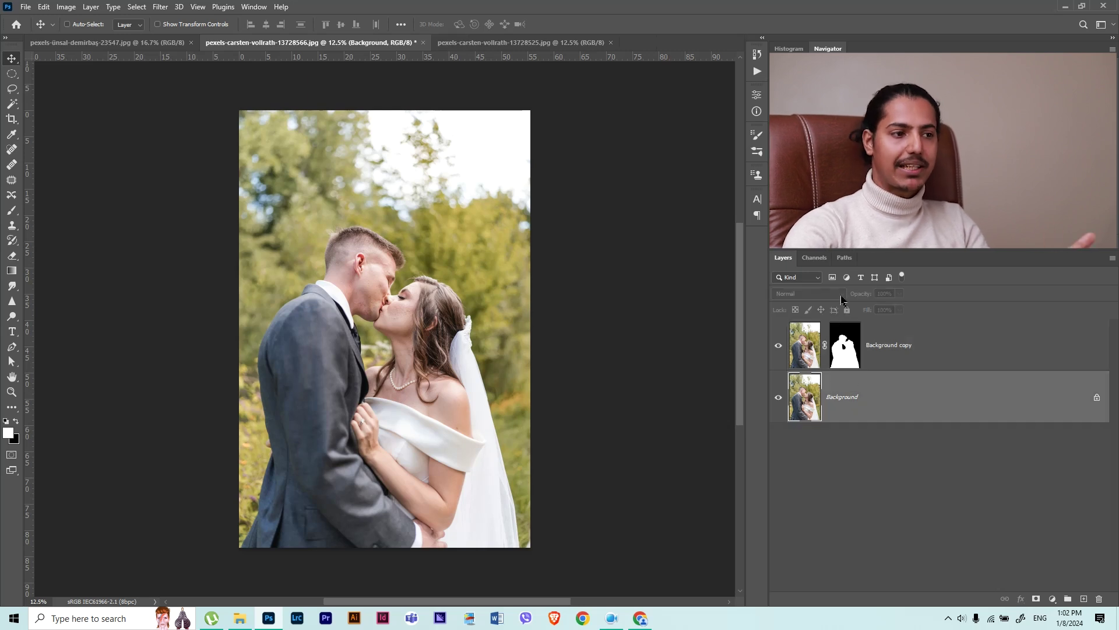
key("Delete")
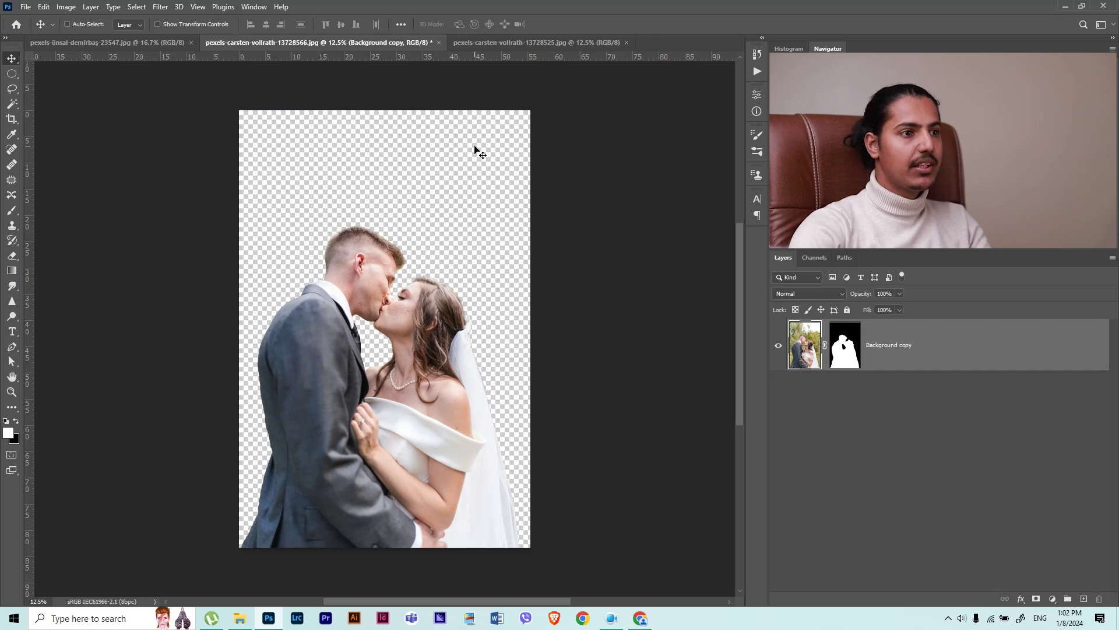
Bring the indoor wedding photo into the cutout document and clip it to the couple
left_click(517, 45)
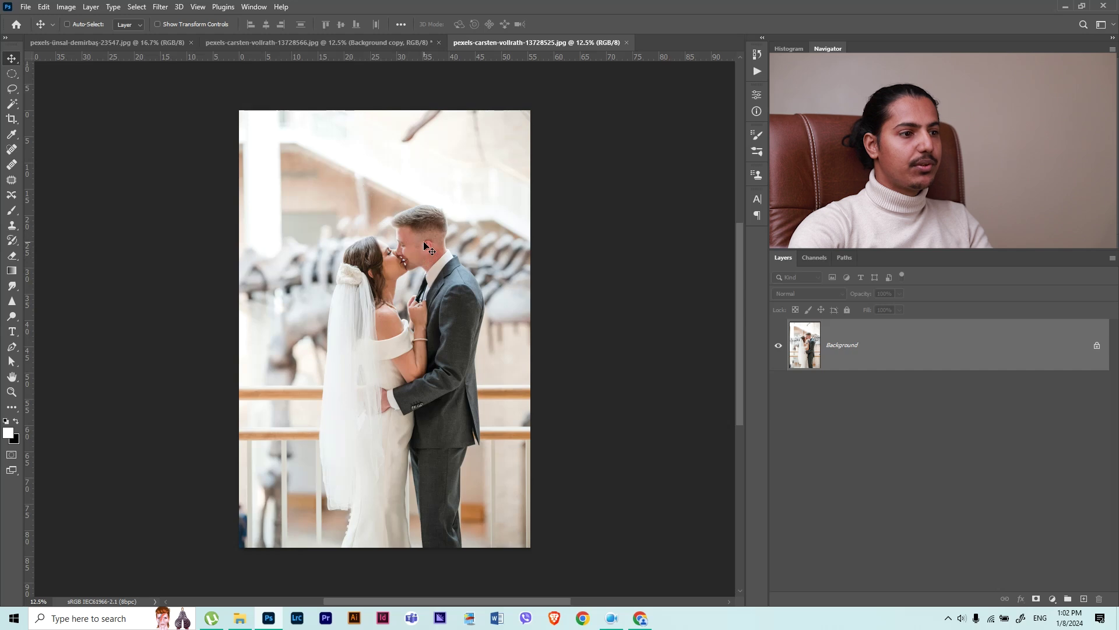
mouse_move(420, 211)
left_mouse_down()
mouse_move(366, 56)
mouse_move(393, 357)
left_mouse_up()
mouse_move(402, 314)
left_mouse_down()
mouse_move(361, 362)
mouse_move(372, 368)
left_mouse_up()
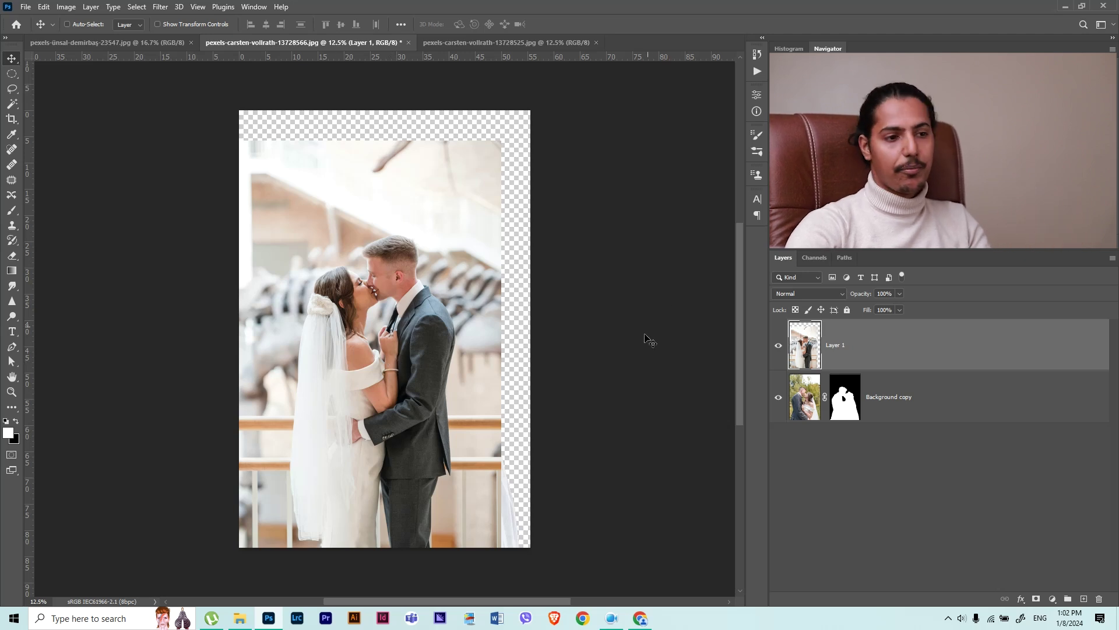
right_click(885, 352)
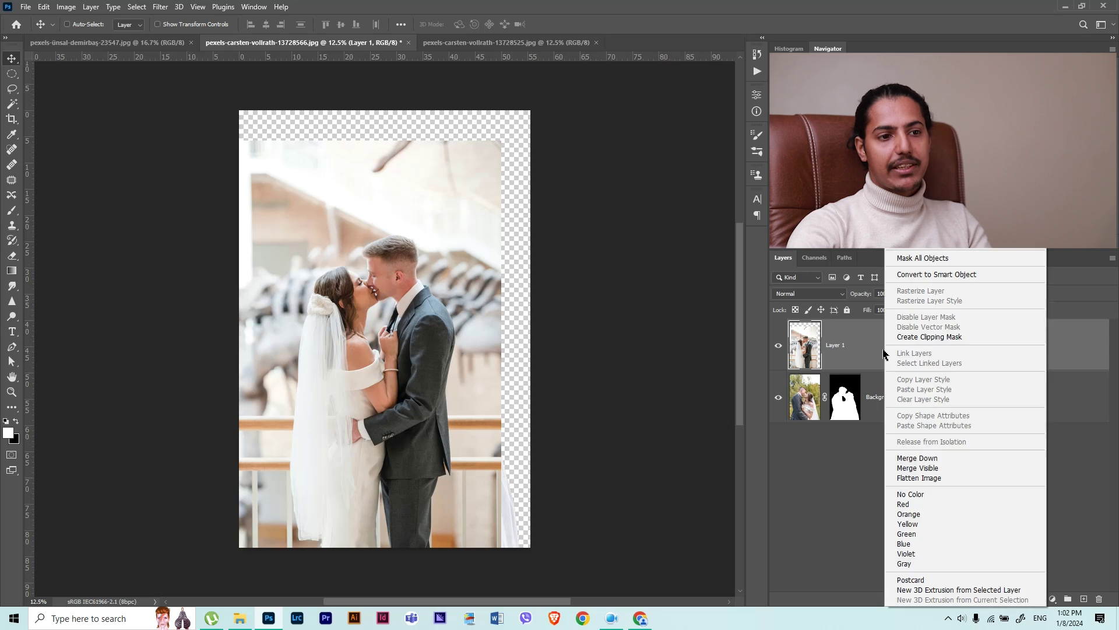
left_click(930, 337)
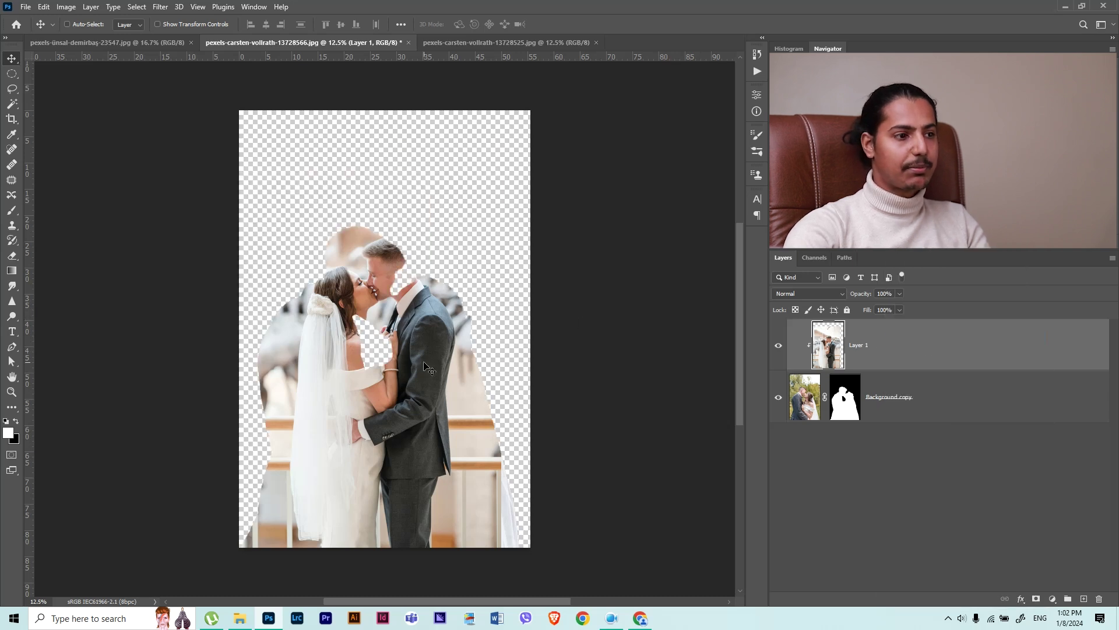
Reposition the clipped indoor photo within the couple silhouette
left_click_drag(427, 371, 436, 474)
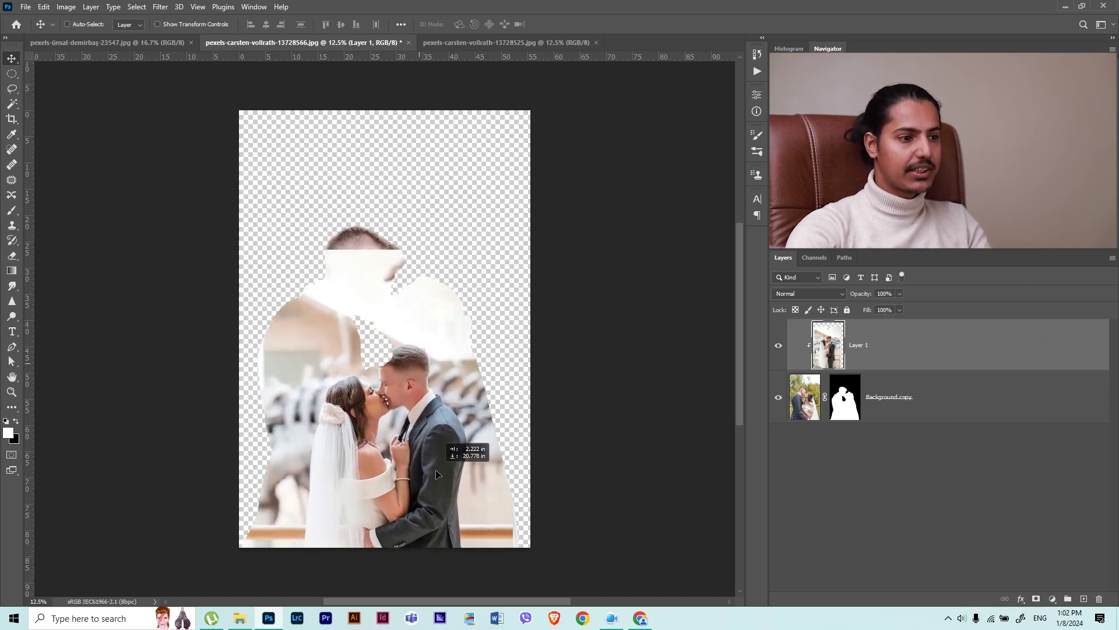
left_click_drag(436, 475, 440, 475)
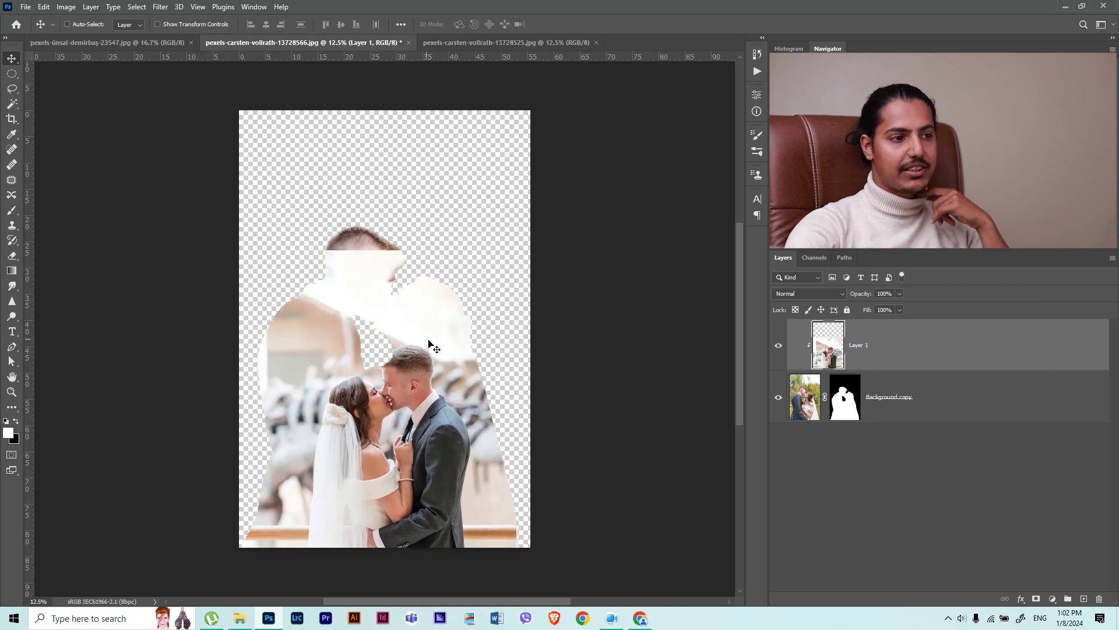
left_click_drag(422, 340, 434, 301)
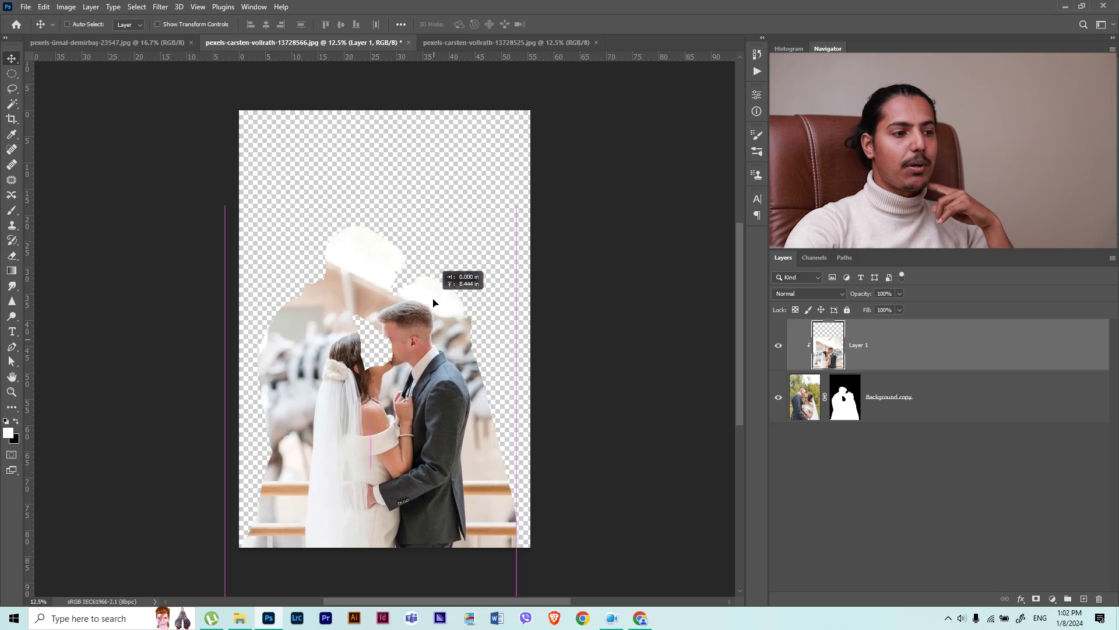
mouse_move(434, 301)
left_mouse_down()
mouse_move(445, 328)
mouse_move(444, 308)
left_mouse_up()
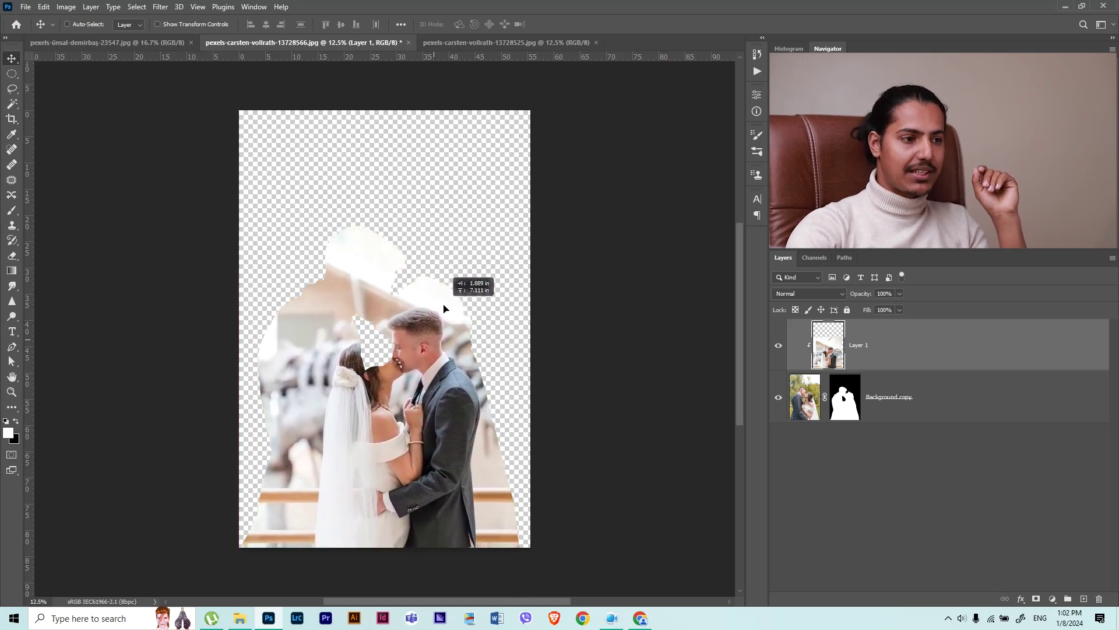
left_click_drag(445, 308, 466, 319)
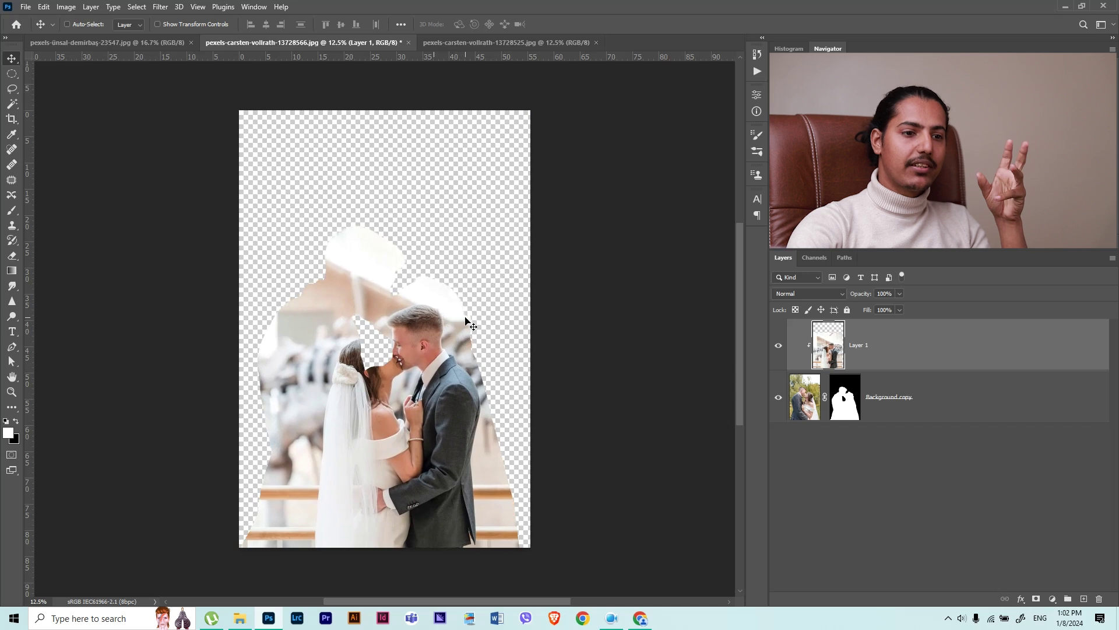
Delete the indoor photo layer, glance at the reference, and bring up the forest photo
key("Delete")
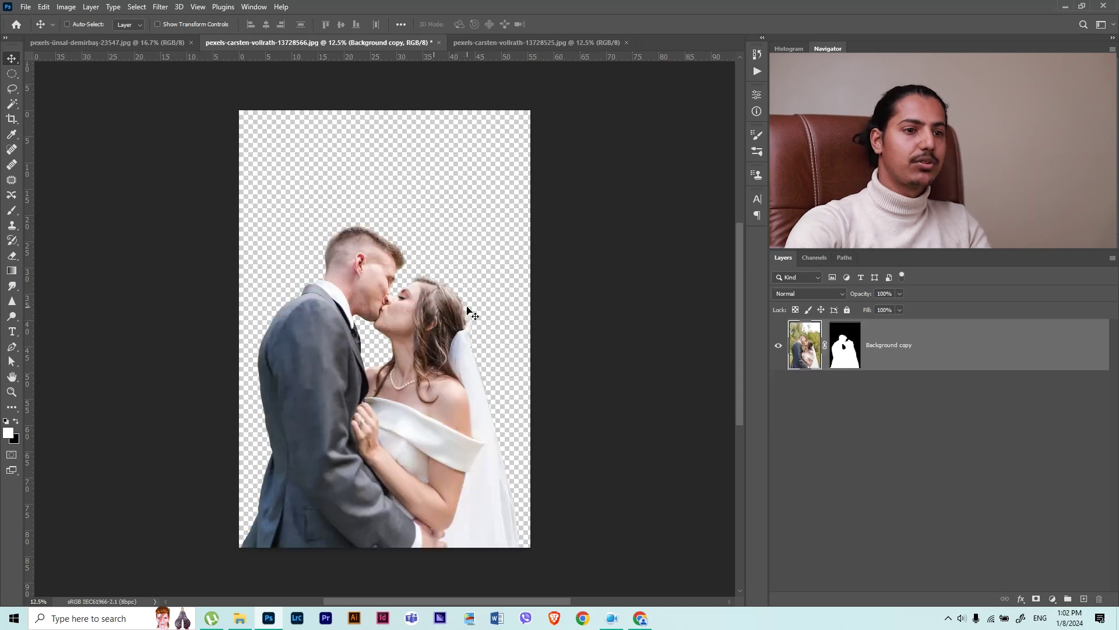
key("alt+Tab")
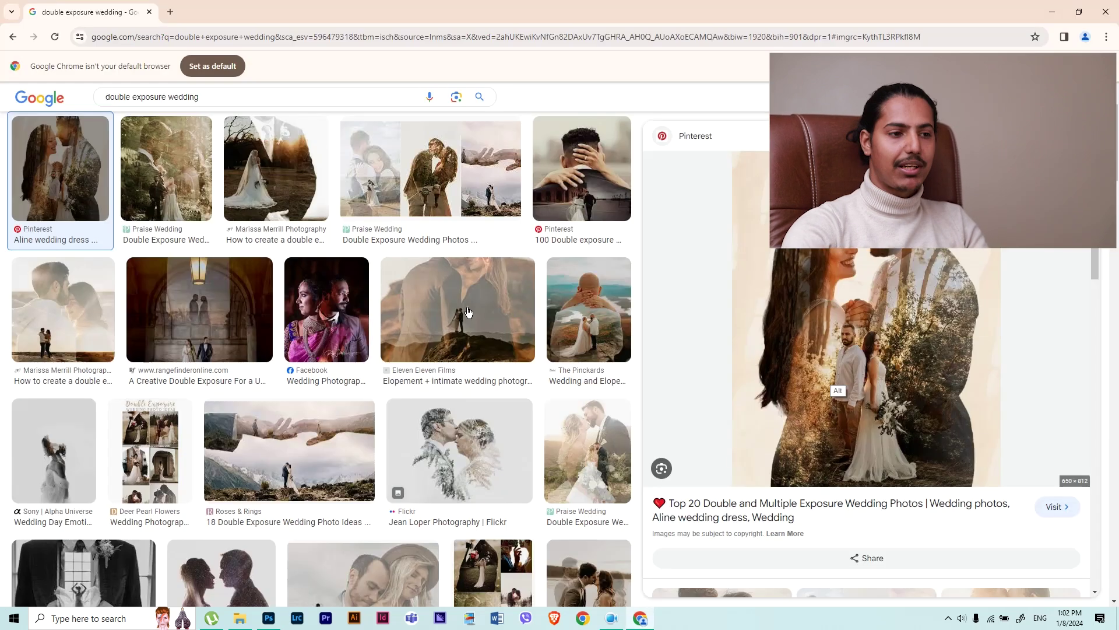
key("alt+Tab")
left_click(107, 42)
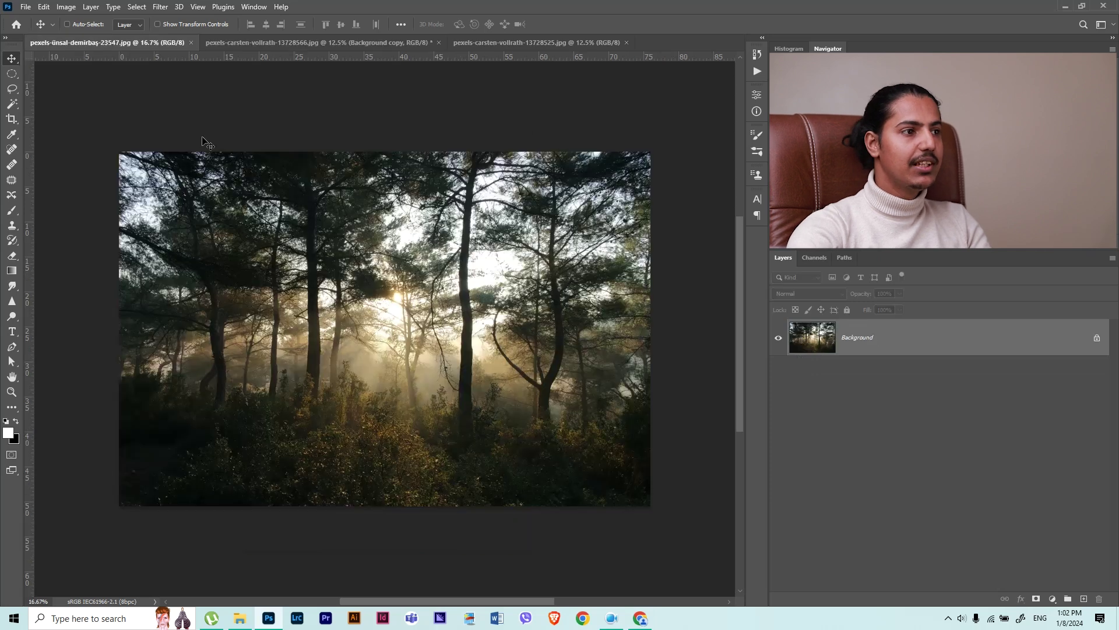
Bring the forest photo into the cutout document and enlarge it to fill the canvas
mouse_move(389, 250)
left_mouse_down()
mouse_move(409, 274)
mouse_move(427, 362)
left_mouse_up()
key("ctrl+t")
mouse_move(389, 463)
left_mouse_down()
mouse_move(391, 558)
mouse_move(408, 571)
left_mouse_up()
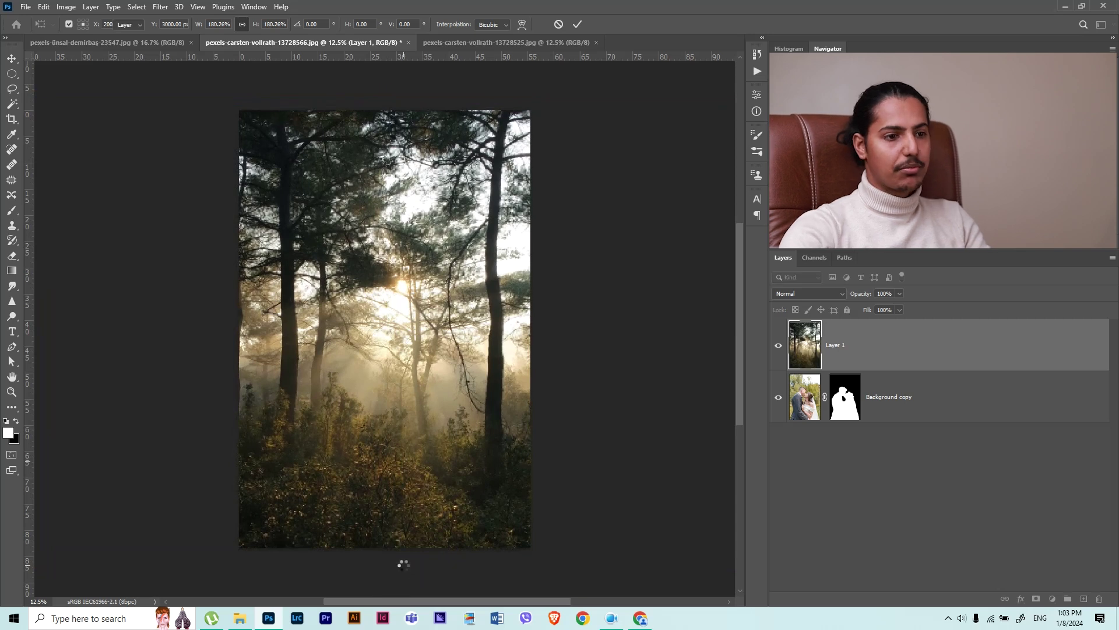
key("Return")
Clip the forest layer inside the couple silhouette, then select the couple cutout layer
left_click(978, 371, "alt")
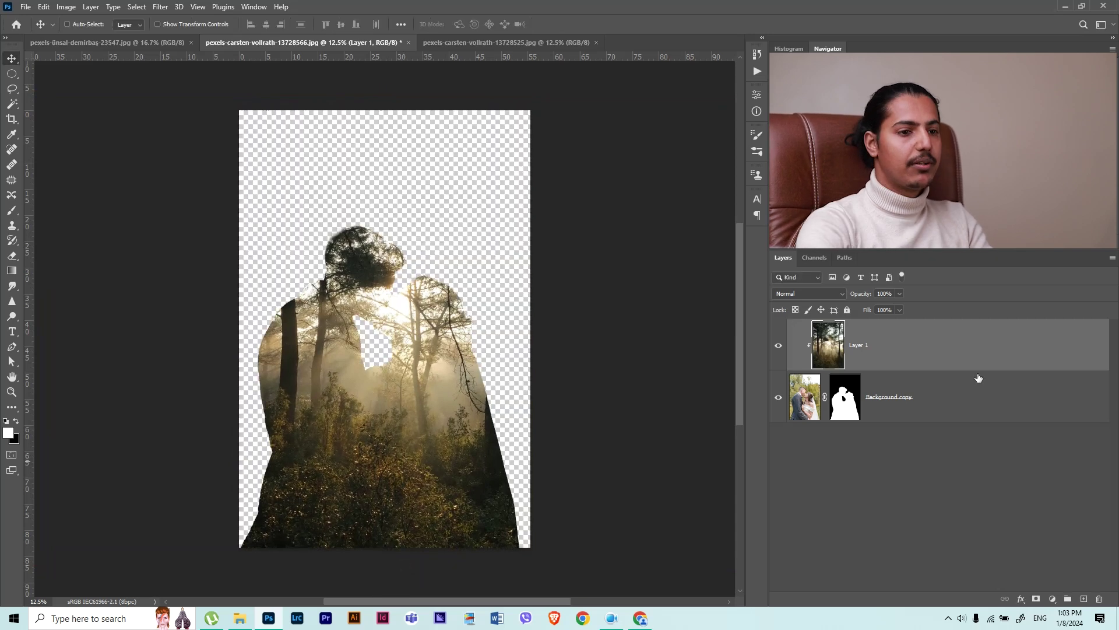
right_click(936, 351)
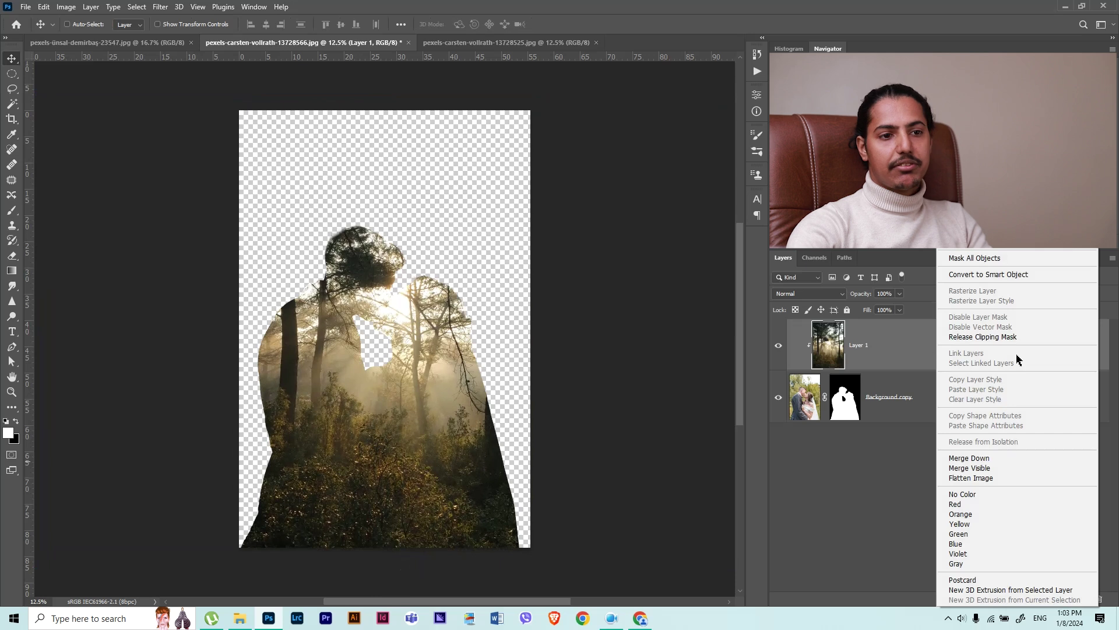
left_click(886, 437)
left_click(937, 350)
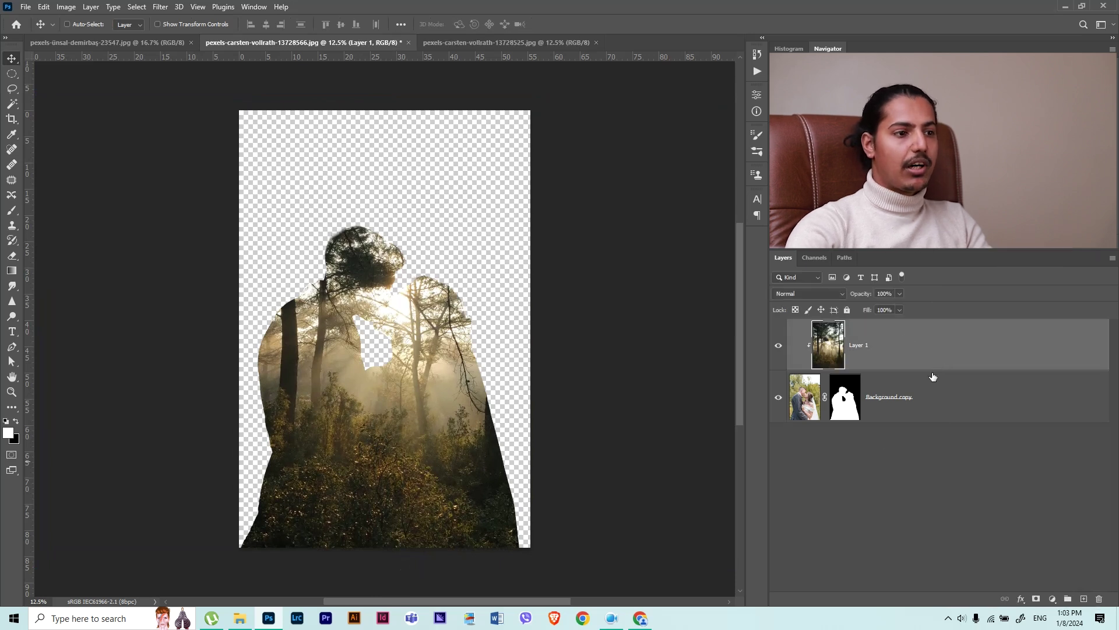
left_click(931, 413)
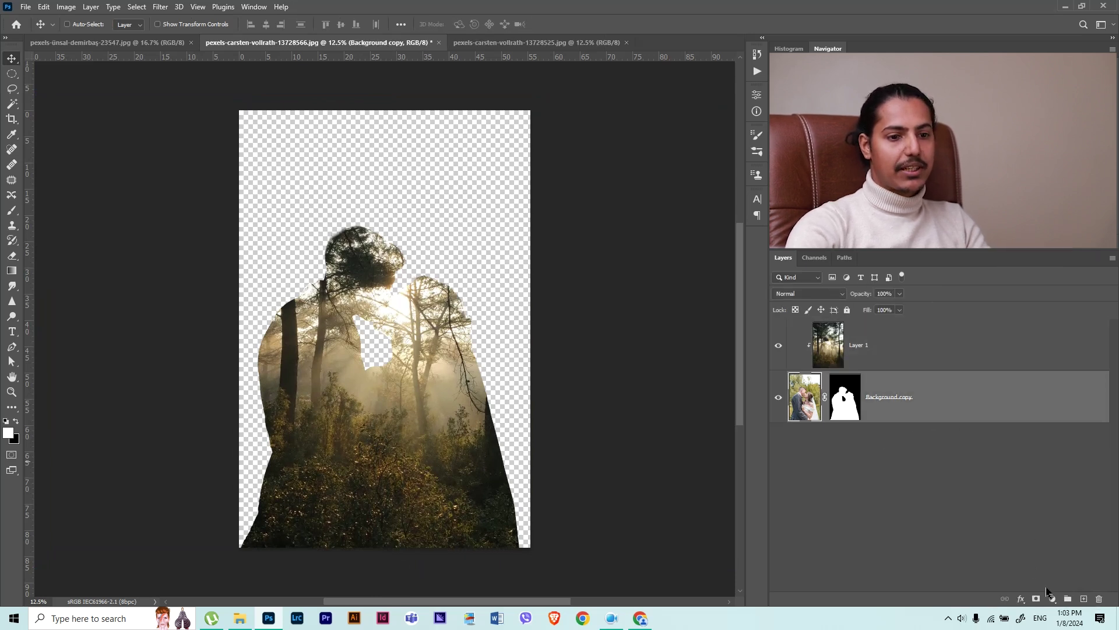
Add a solid Color Fill layer in a pale peach-orange sampled from the forest
left_click(1051, 599)
left_click(1055, 391)
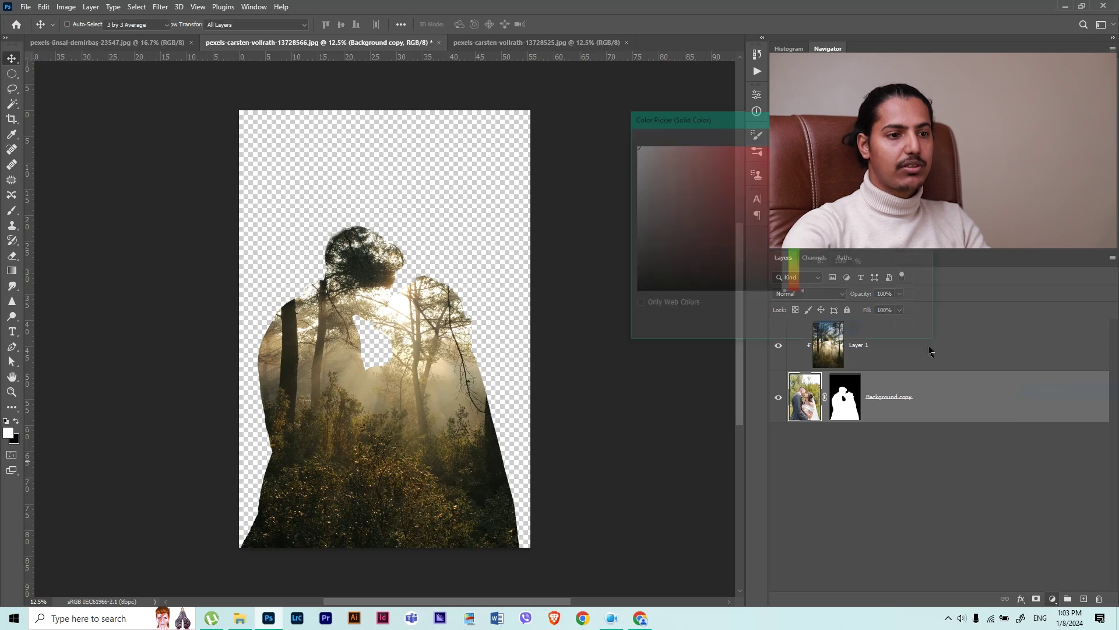
left_click_drag(337, 356, 283, 338)
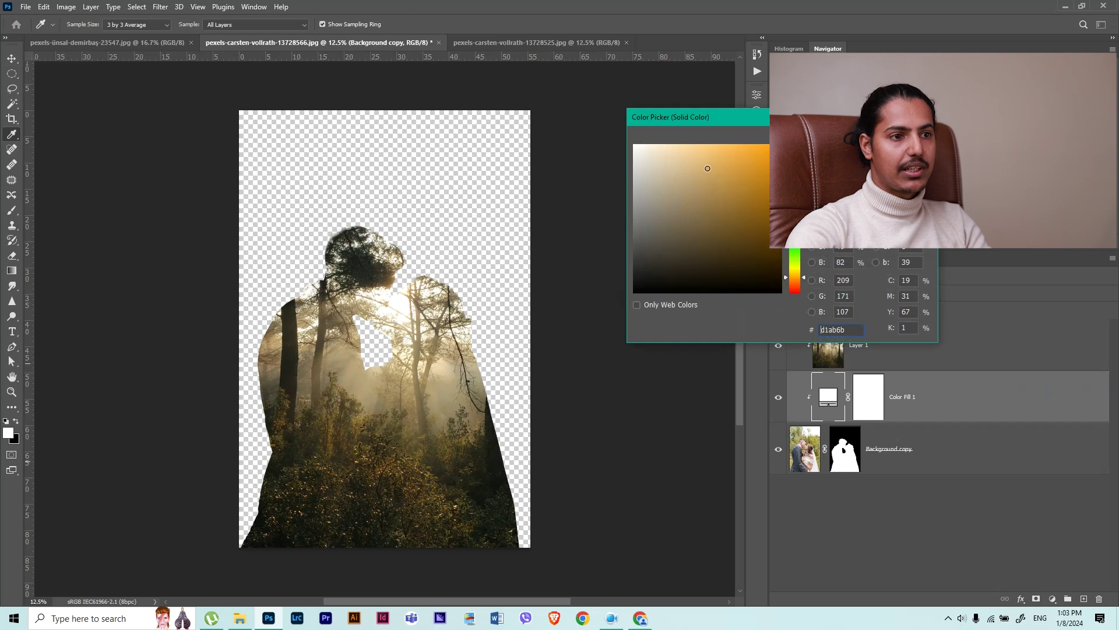
left_click_drag(798, 282, 799, 285)
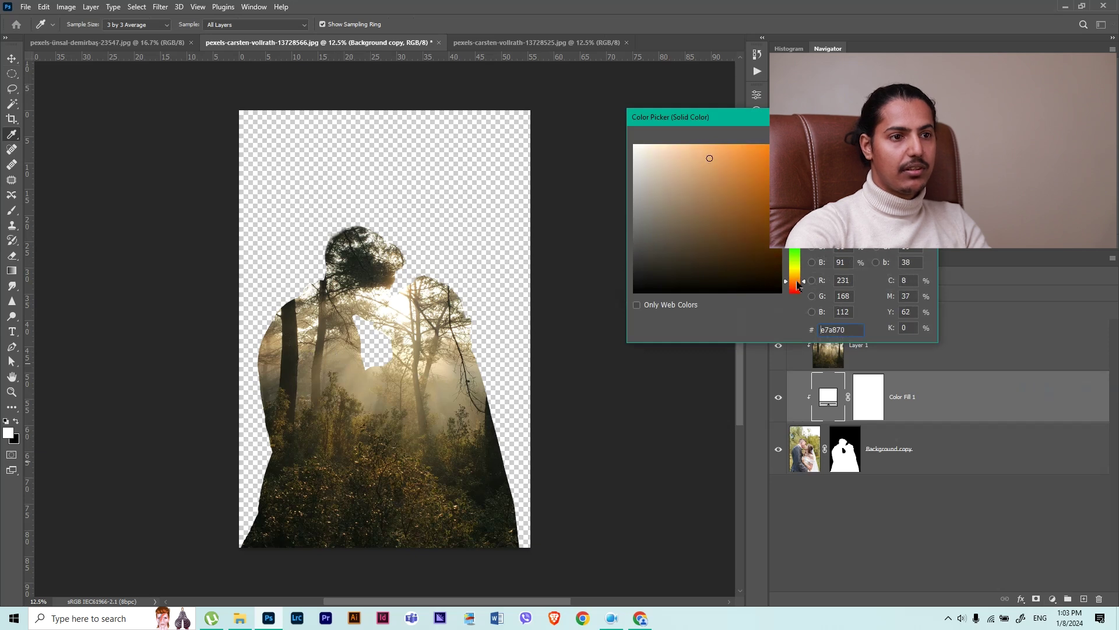
key("Return")
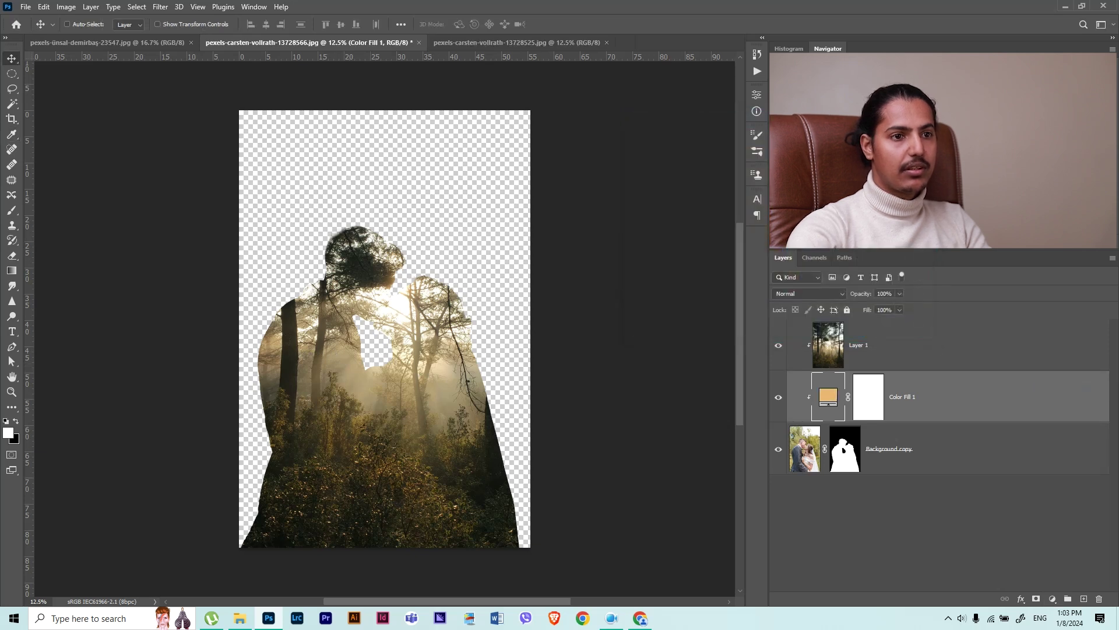
Move Color Fill 1 beneath the couple and select Background copy
left_click_drag(984, 396, 965, 492)
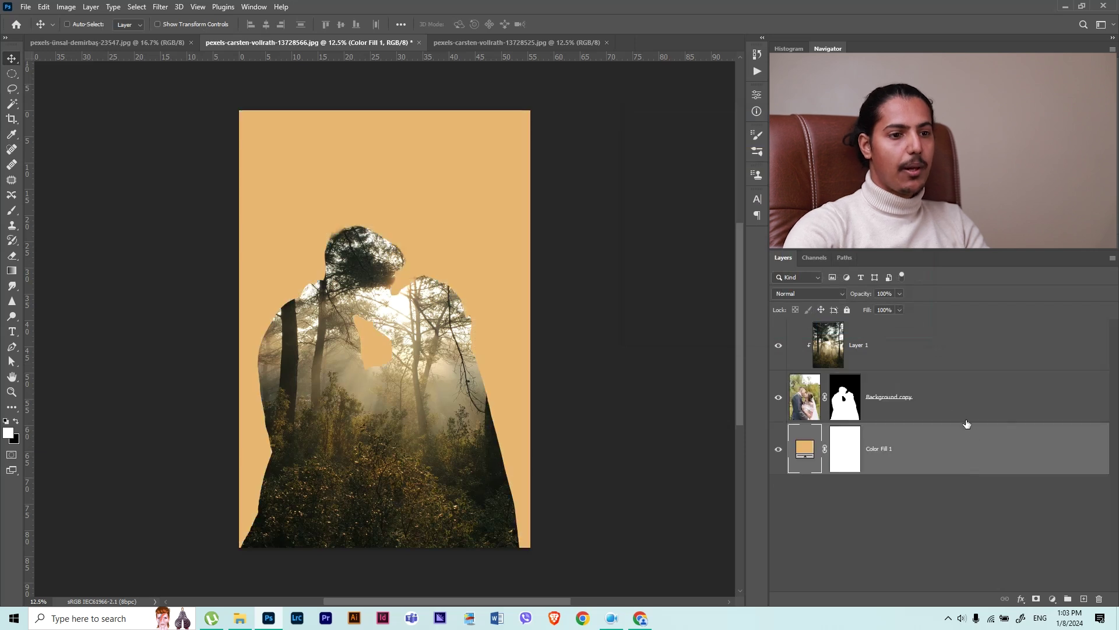
left_click(959, 408)
scroll(418, 317, "up", 2)
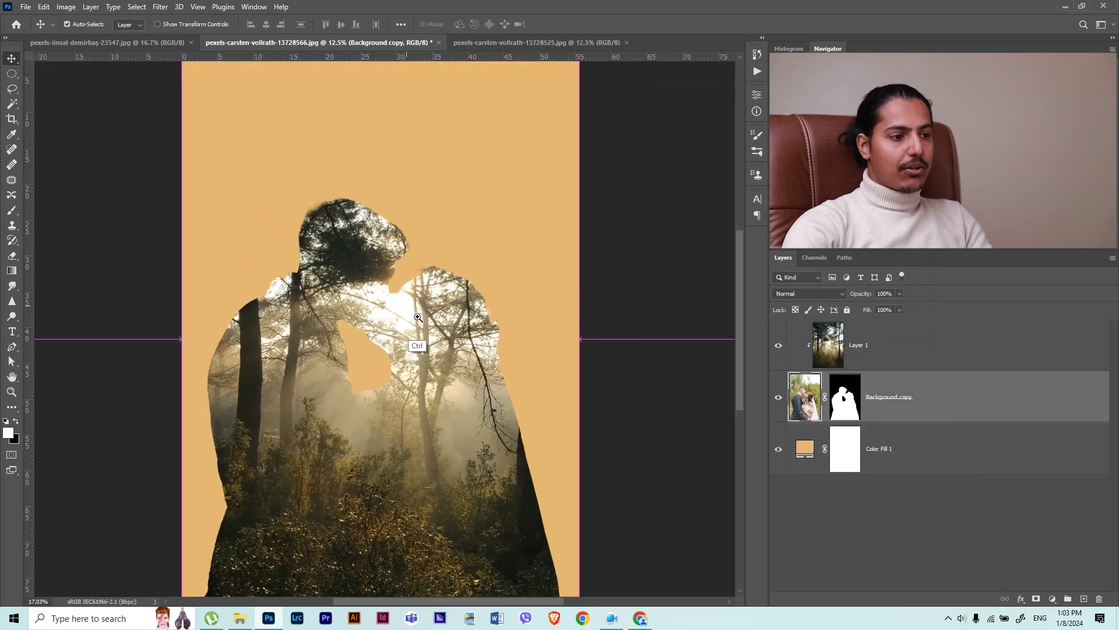
Set forest Layer 1 to 75% opacity in Normal mode and give it a layer mask
left_click(921, 349)
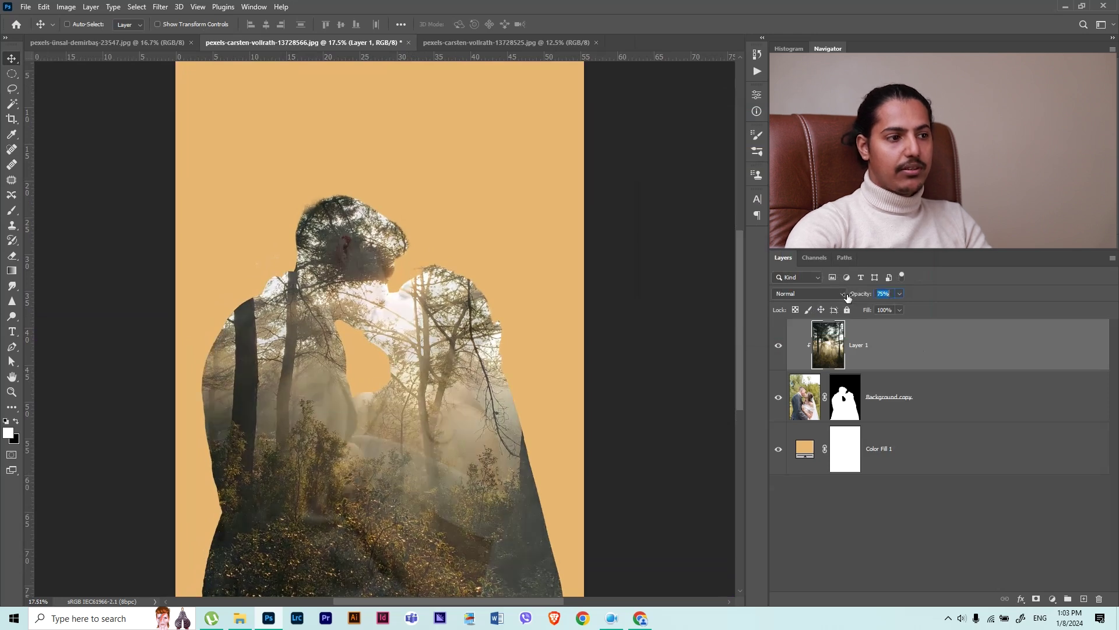
left_click_drag(847, 297, 845, 298)
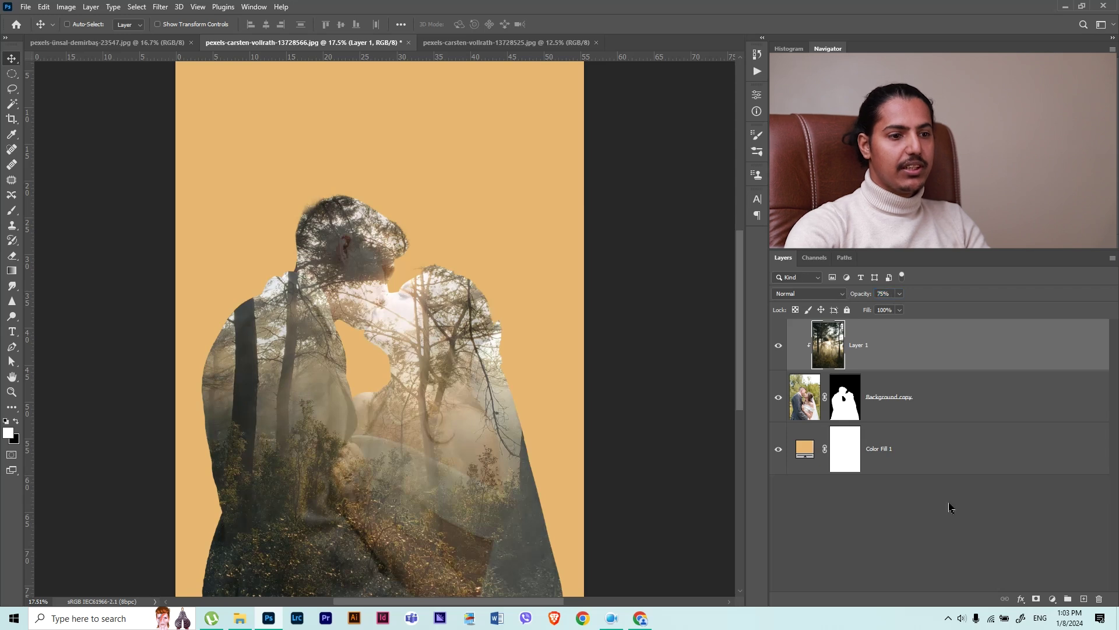
left_click(808, 293)
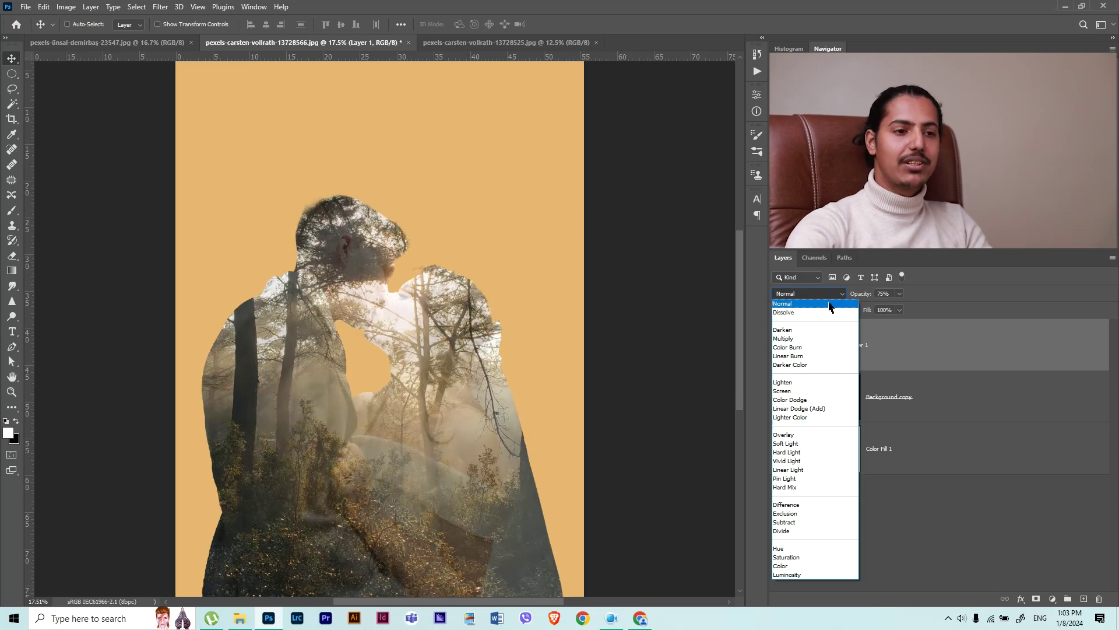
left_click(821, 304)
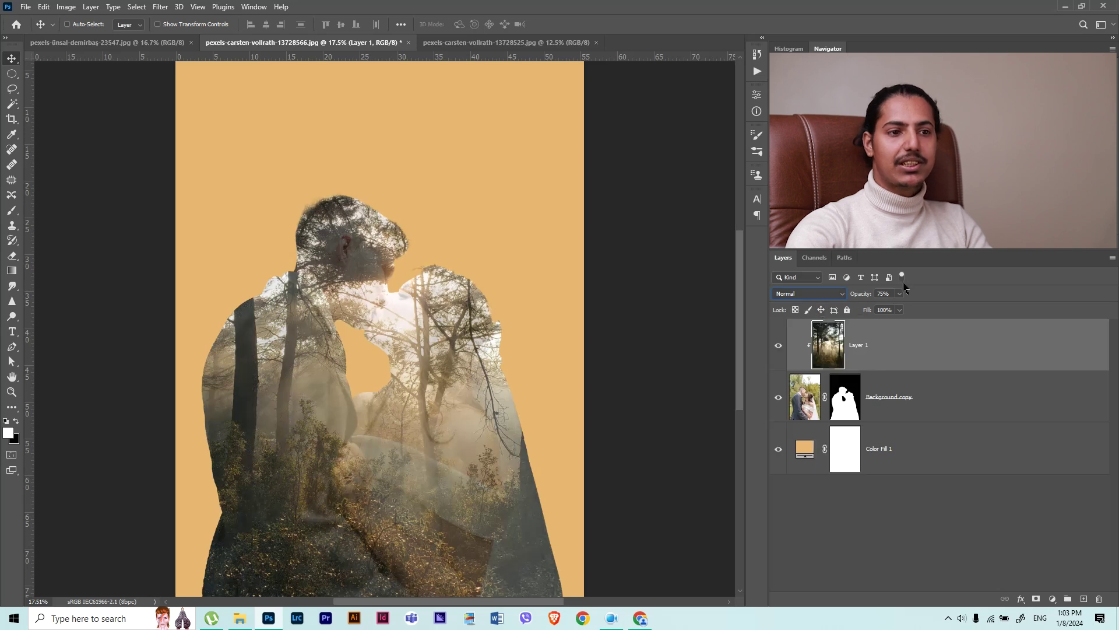
left_click(1036, 598)
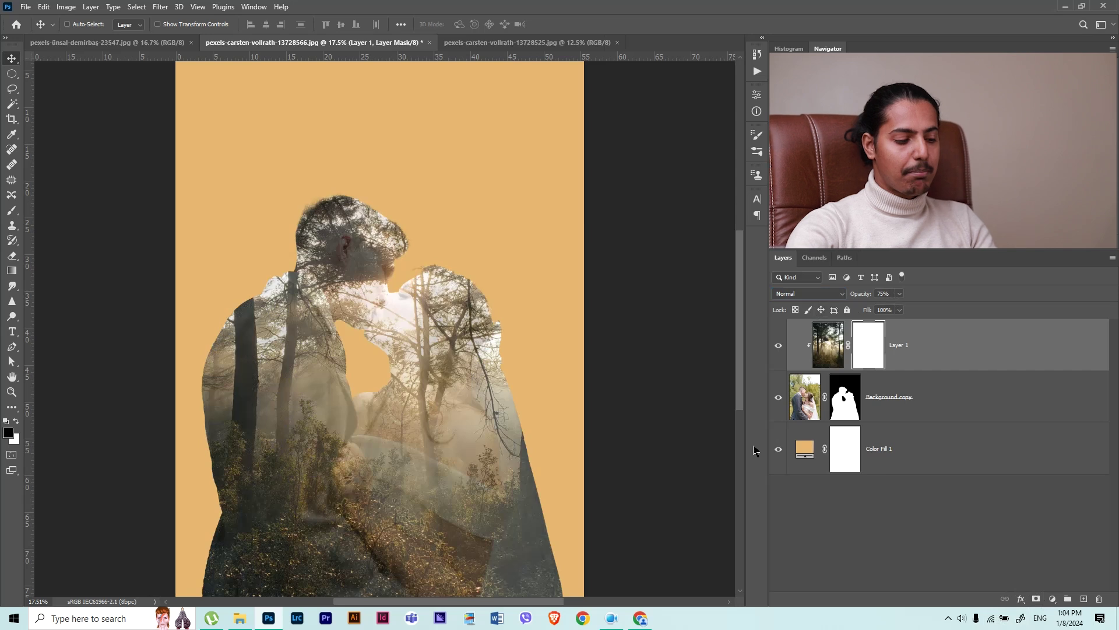
Switch to the brush, toggle the forest layer, and undo a trial mask stroke
key("b")
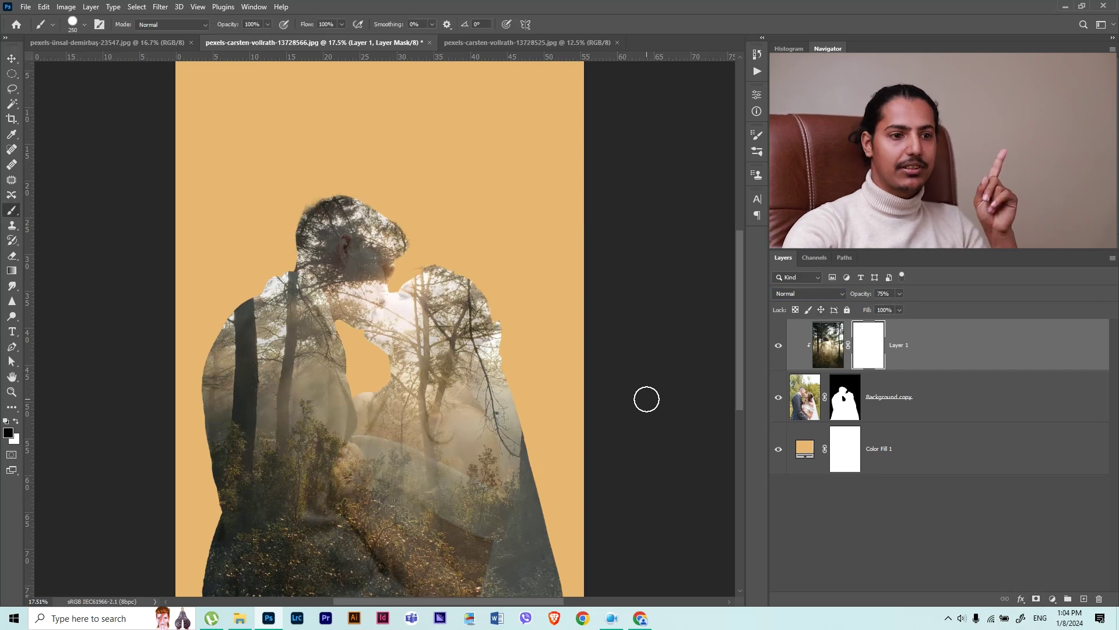
left_click(779, 346)
left_click(779, 346)
left_click_drag(338, 201, 520, 552)
key("ctrl+z")
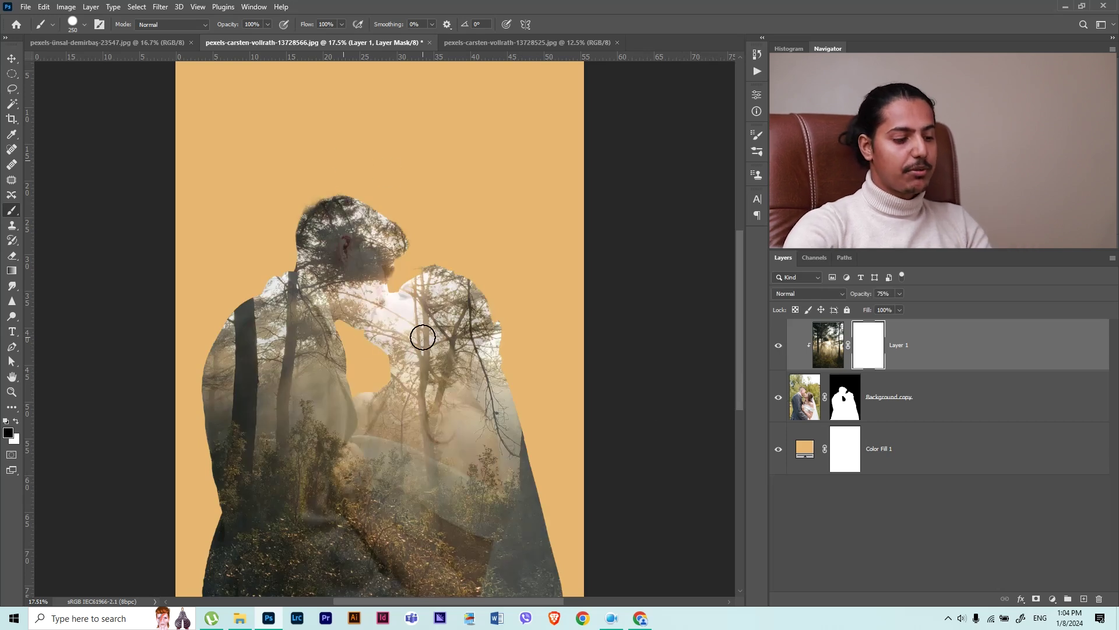
With a soft round brush, paint the mask away over the kissing faces and man's hair
right_click(451, 383)
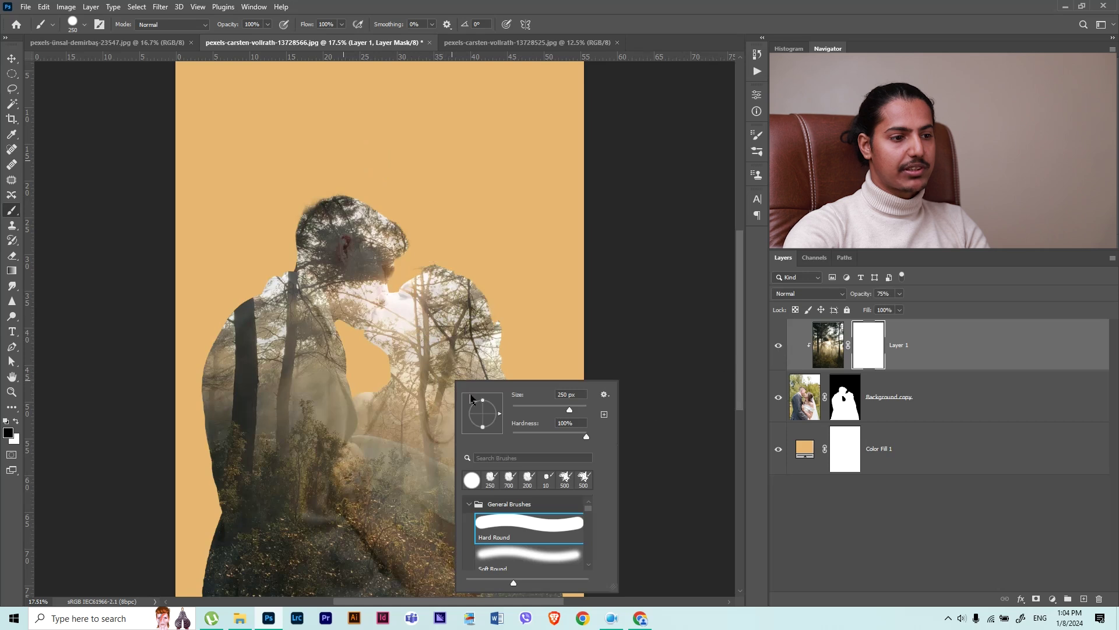
left_click(536, 557)
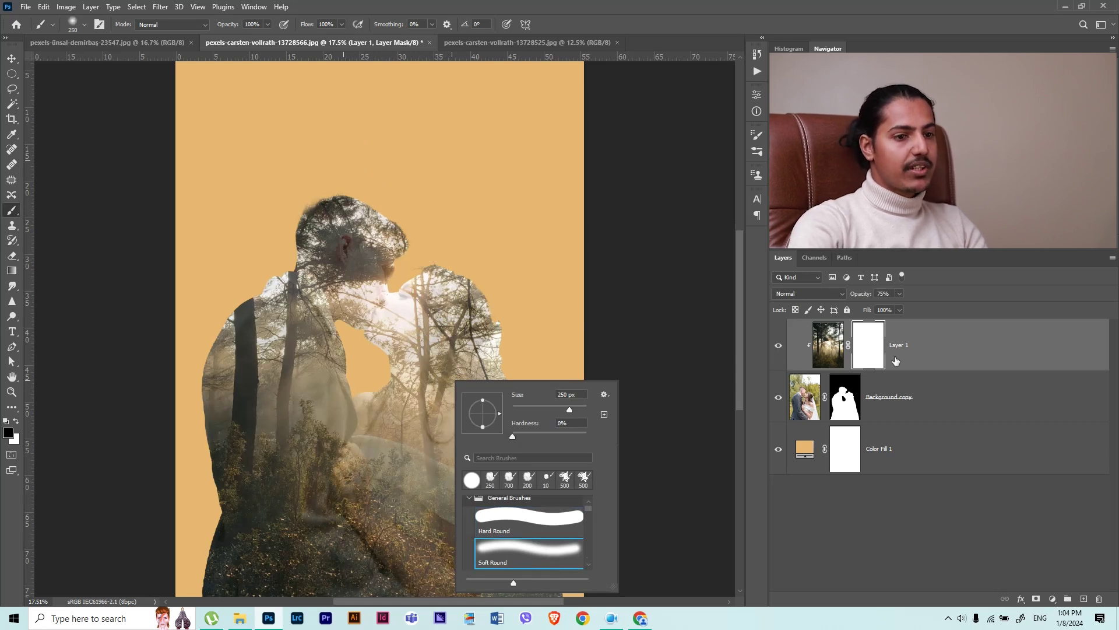
left_click(896, 361)
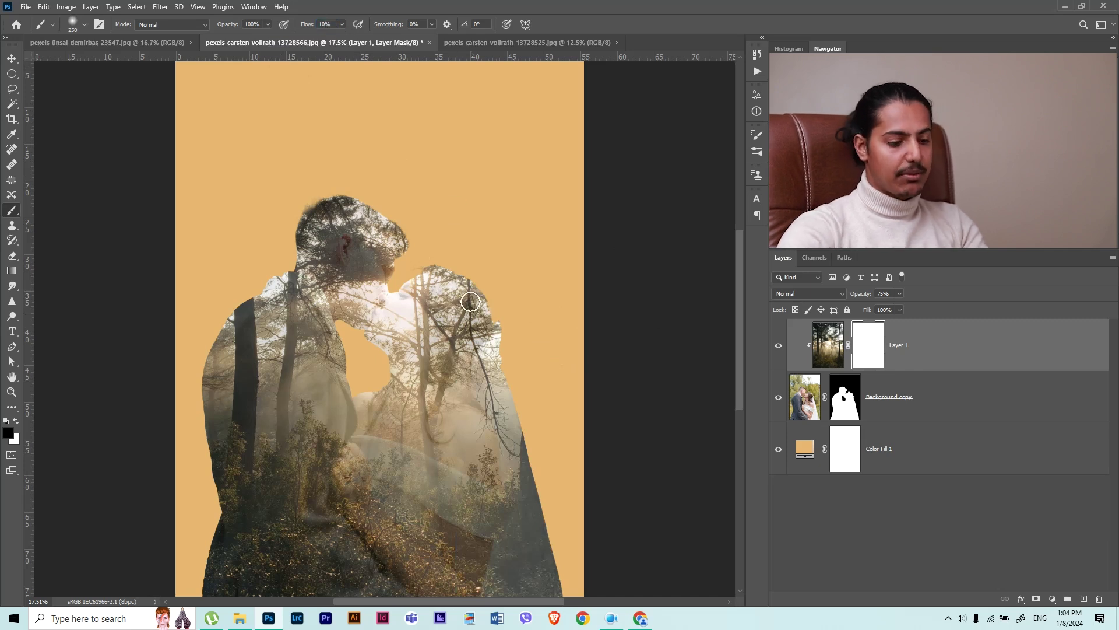
key("bracketright")
key("bracketright")
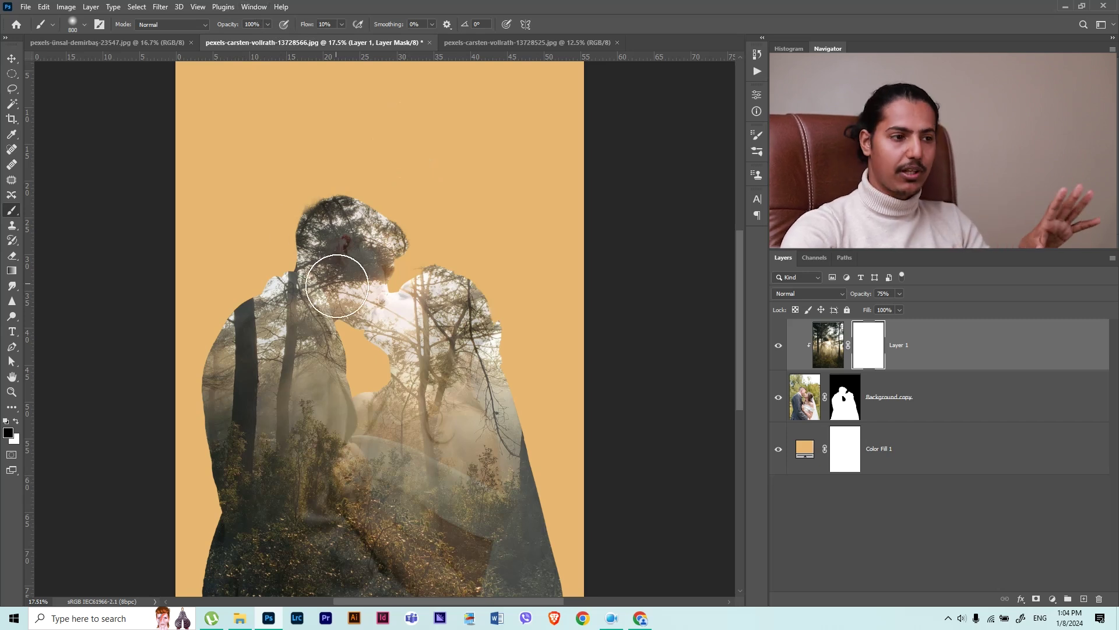
left_click(405, 287, "ctrl")
key("bracketleft")
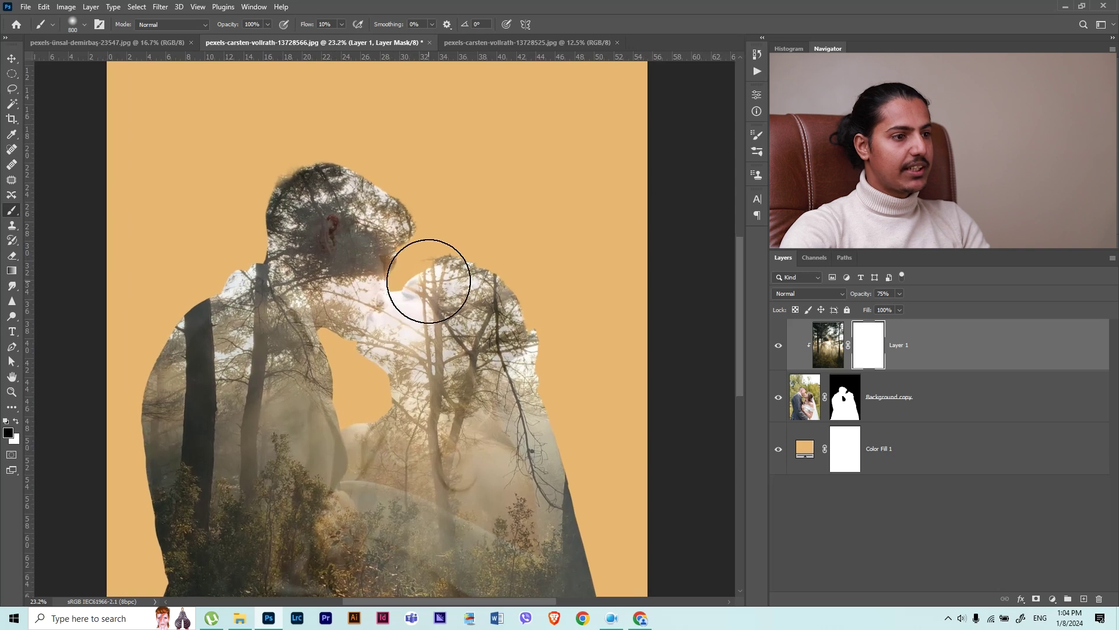
mouse_move(424, 241)
left_mouse_down()
mouse_move(375, 320)
mouse_move(393, 263)
mouse_move(370, 292)
mouse_move(365, 320)
mouse_move(424, 269)
mouse_move(405, 280)
mouse_move(535, 289)
mouse_move(524, 268)
mouse_move(496, 265)
mouse_move(474, 243)
mouse_move(514, 270)
mouse_move(394, 181)
left_mouse_up()
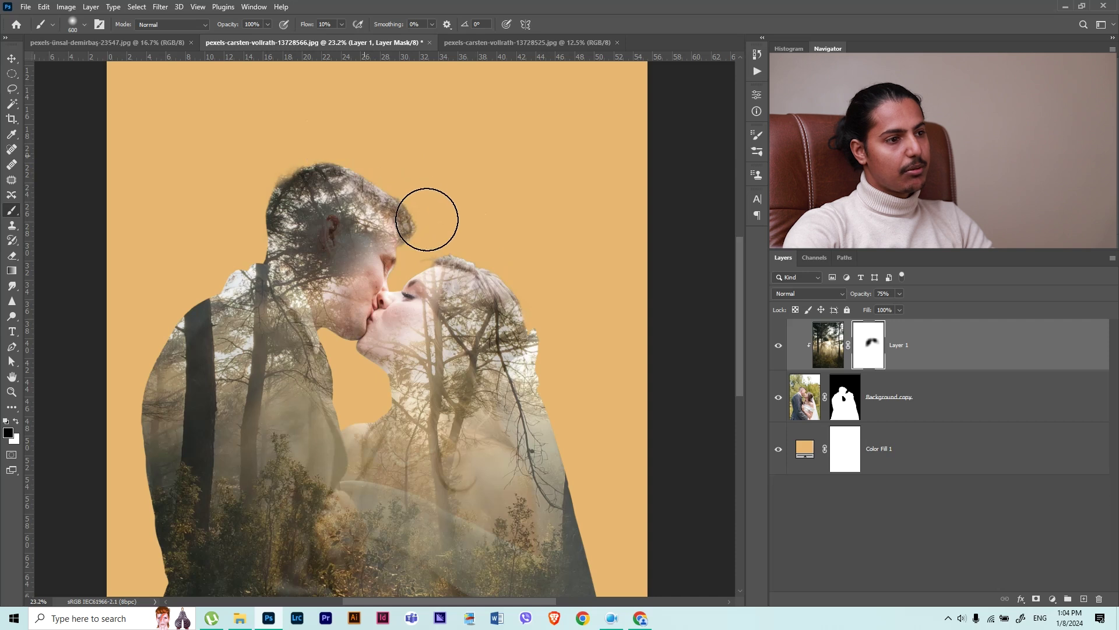
mouse_move(315, 142)
left_mouse_down()
mouse_move(293, 170)
mouse_move(440, 215)
mouse_move(412, 187)
mouse_move(399, 263)
left_mouse_up()
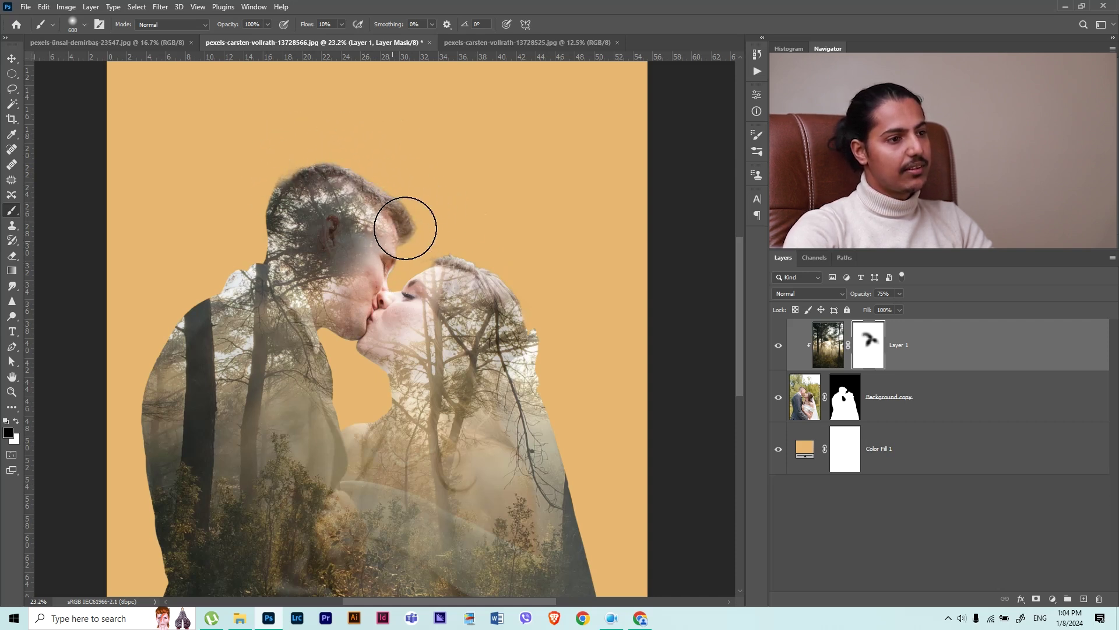
Compare with the forest hidden and paint away the woman's arm and hands
mouse_move(444, 320)
left_mouse_down()
mouse_move(426, 286)
mouse_move(411, 285)
mouse_move(525, 420)
mouse_move(388, 450)
mouse_move(337, 445)
mouse_move(325, 423)
left_mouse_up()
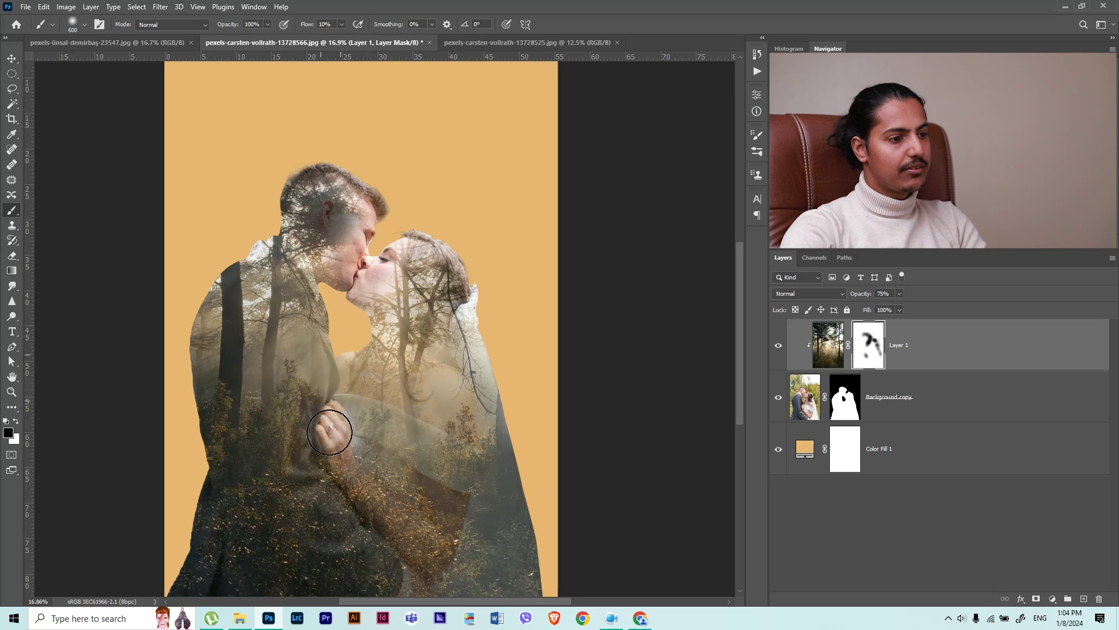
left_click(778, 345)
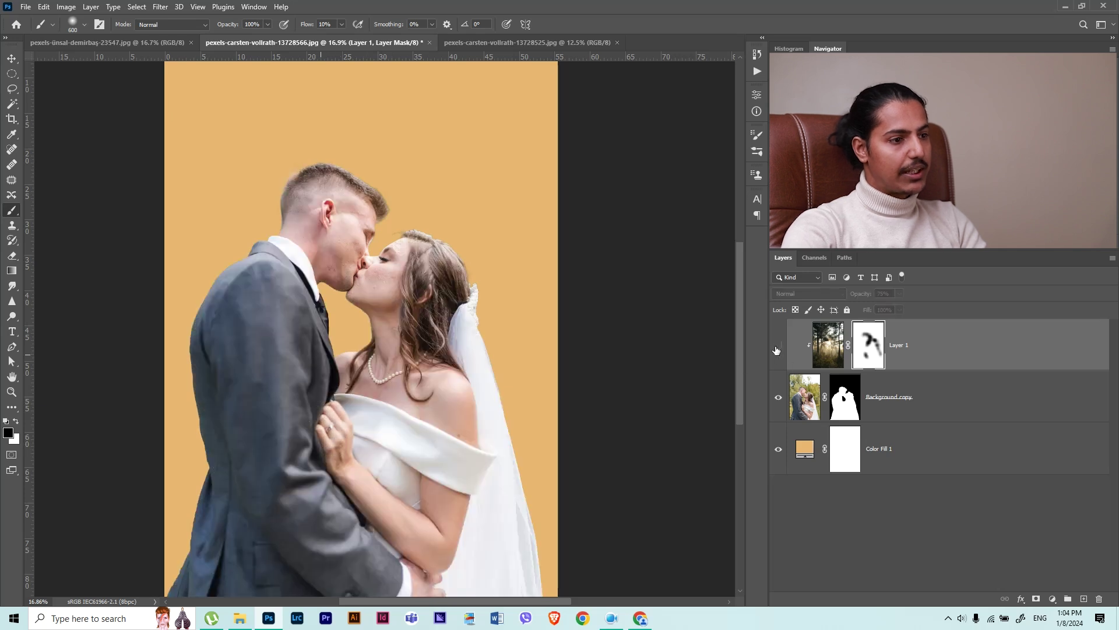
left_click(778, 346)
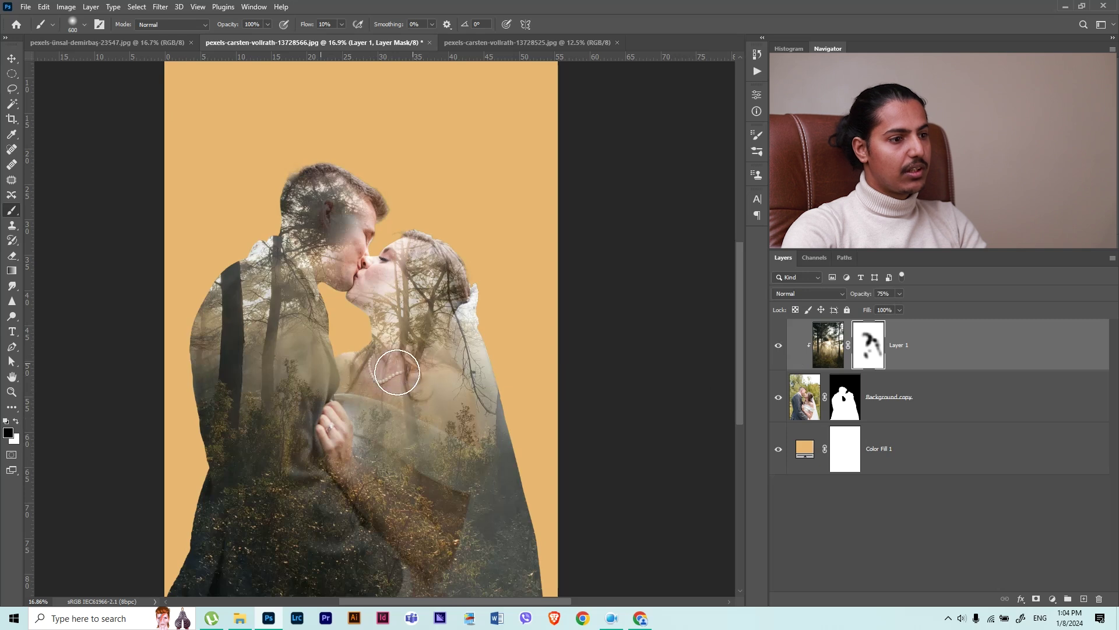
left_click(780, 347)
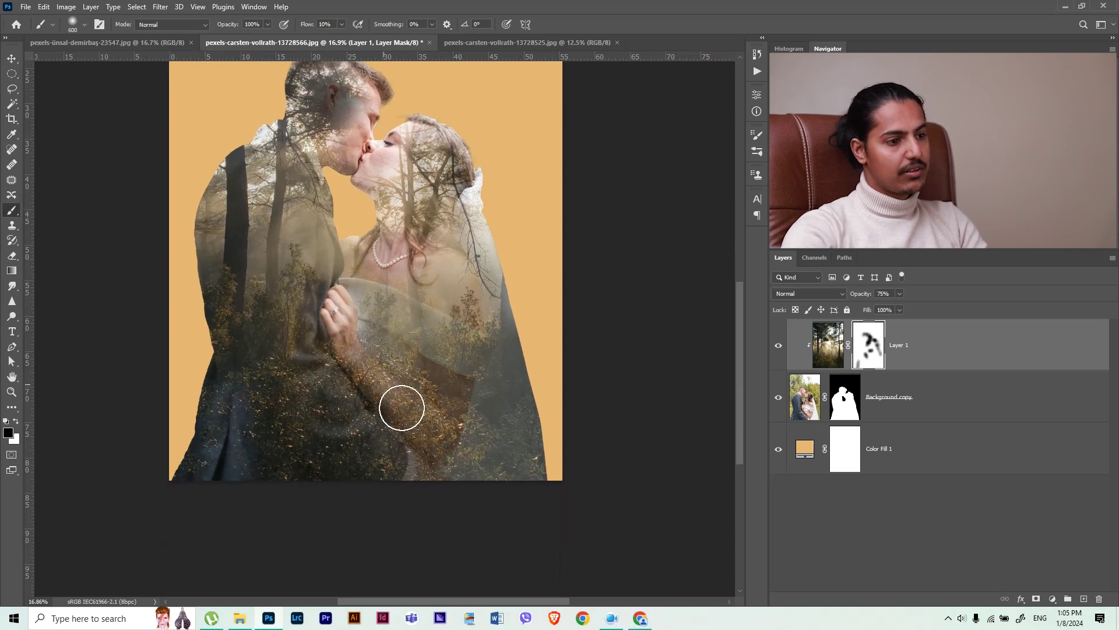
left_click_drag(400, 405, 449, 433)
left_click_drag(442, 342, 467, 429)
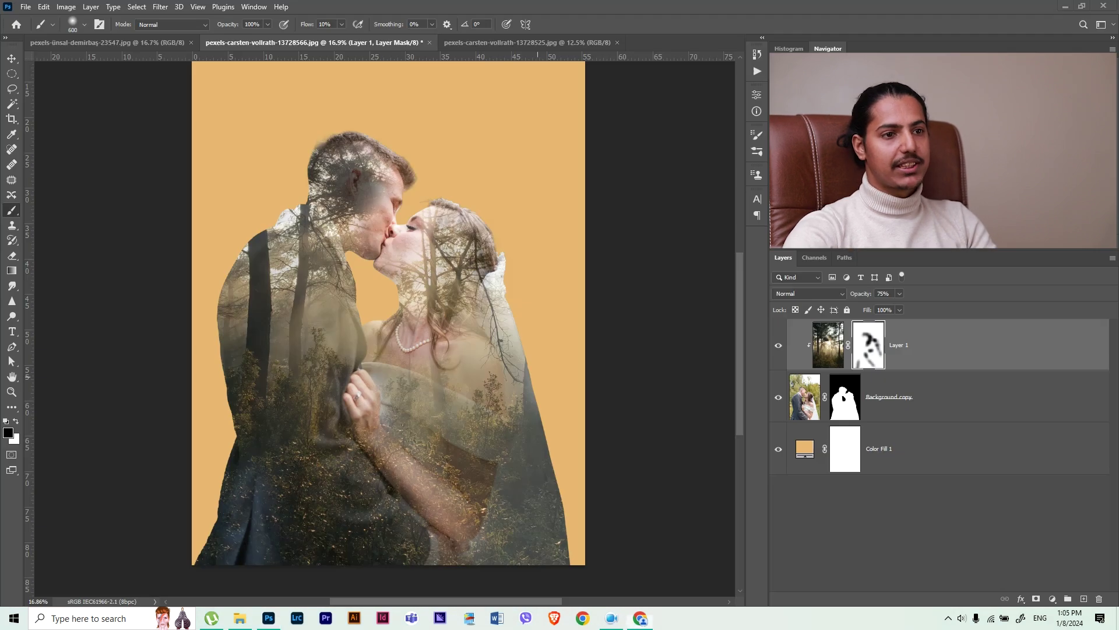
key("ctrl+2")
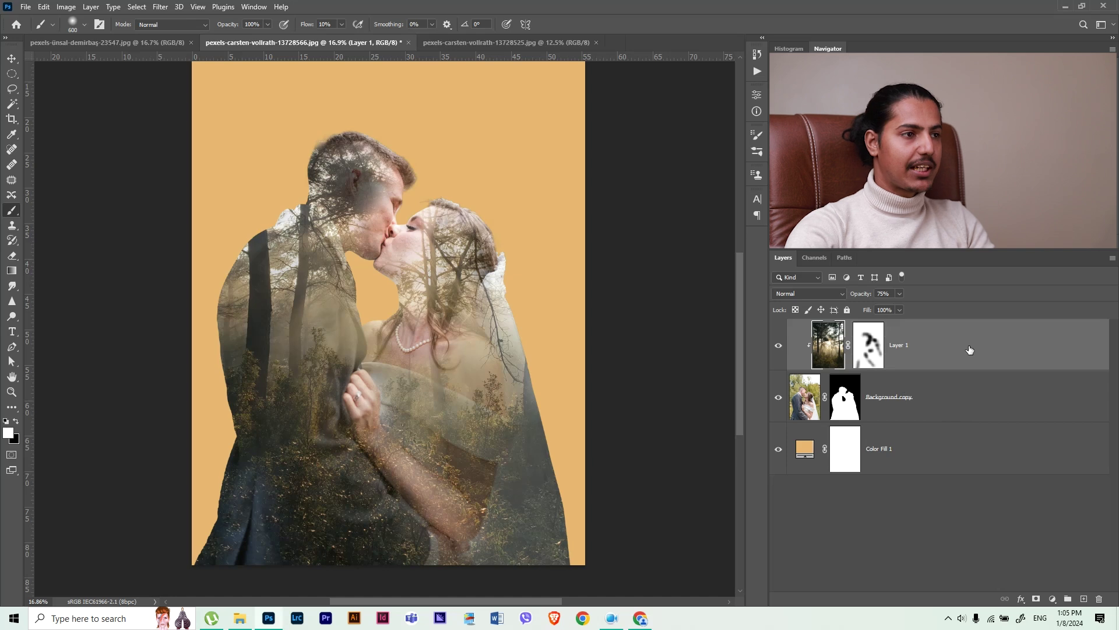
Duplicate forest Layer 1 and fill the copy's mask with white
left_click_drag(970, 349, 808, 315)
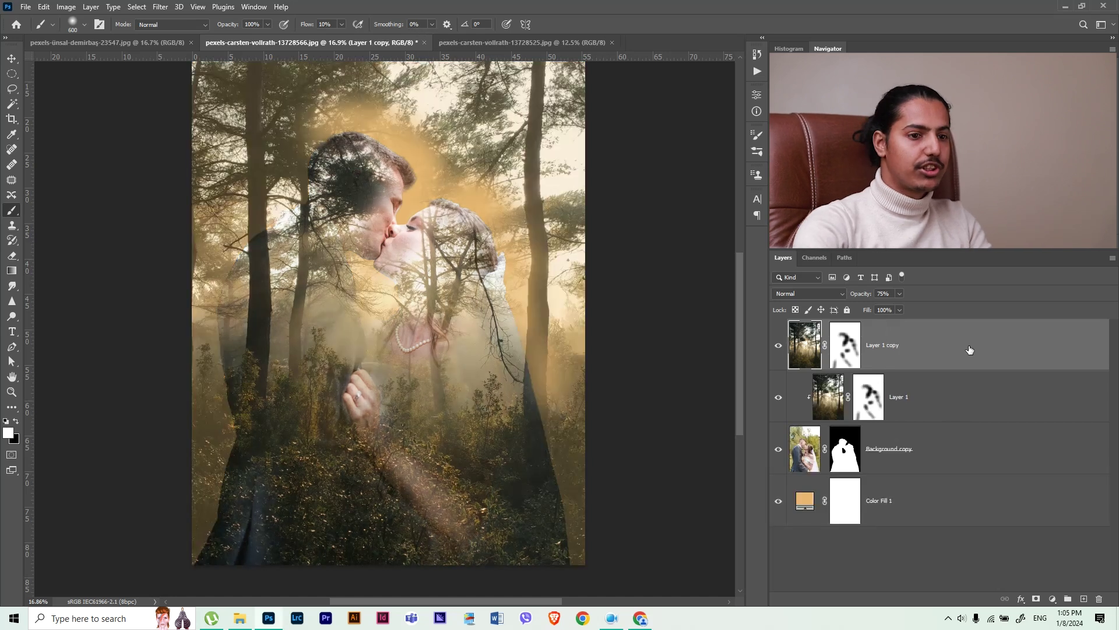
left_click(848, 358)
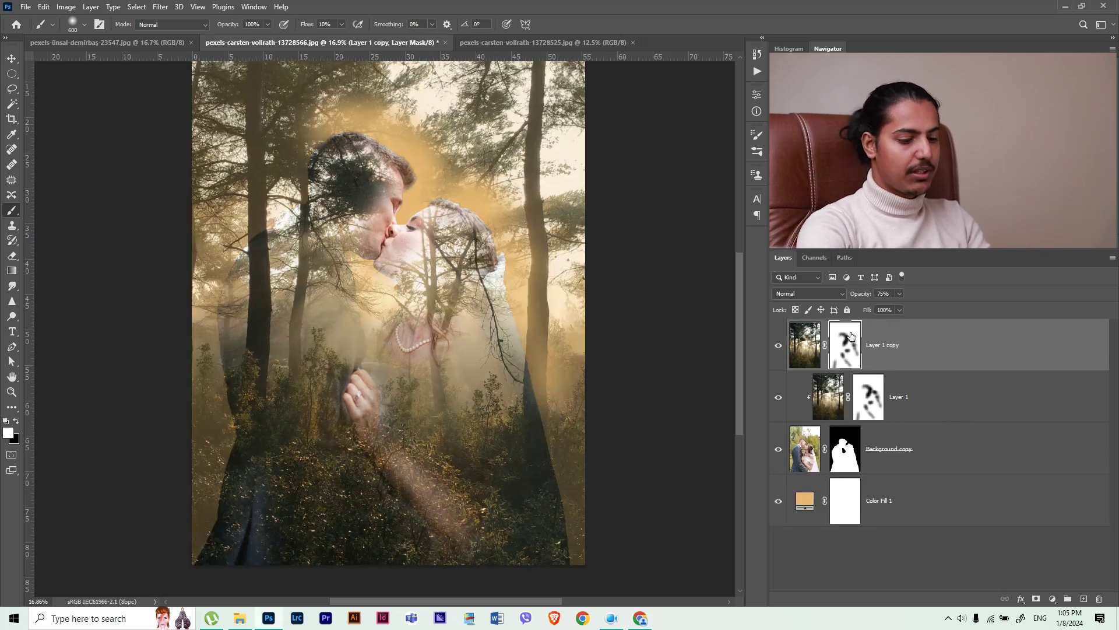
key("x")
key("alt+BackSpace")
key("ctrl+2")
Move Layer 1 copy beneath the couple and start free-transforming it
left_click_drag(1012, 352, 1013, 482)
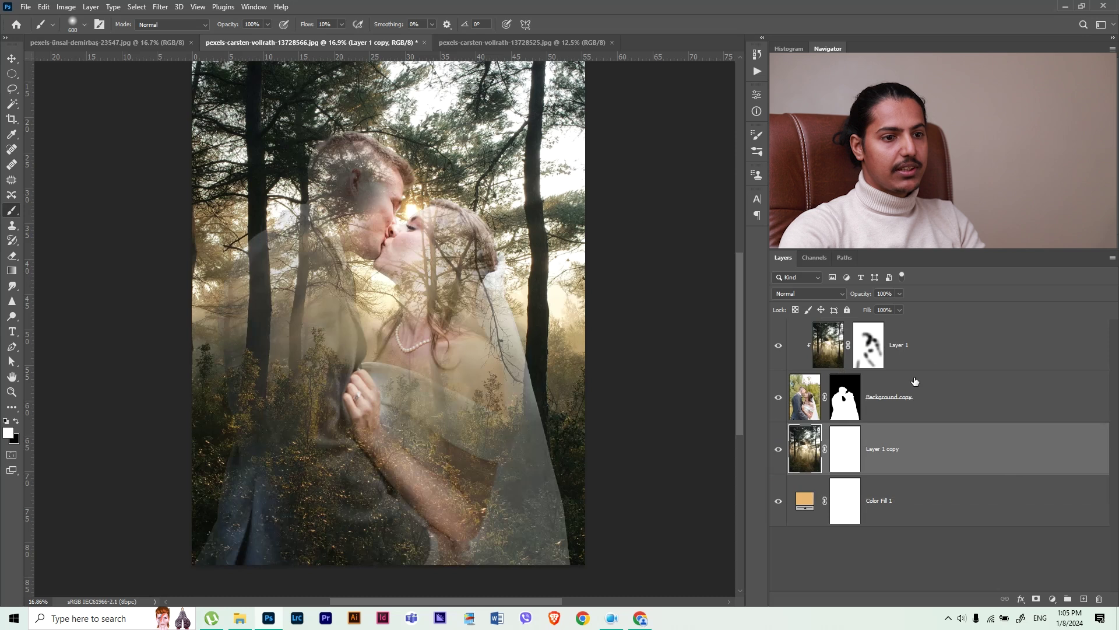
left_click(779, 449)
left_click(778, 450)
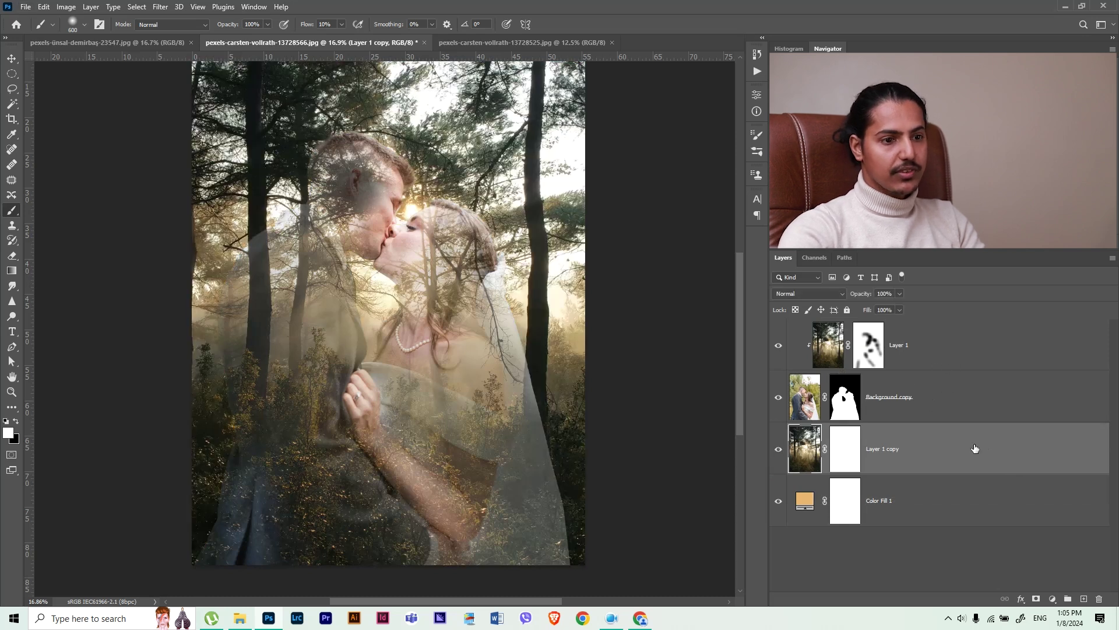
key("ctrl+t")
key("ctrl+0")
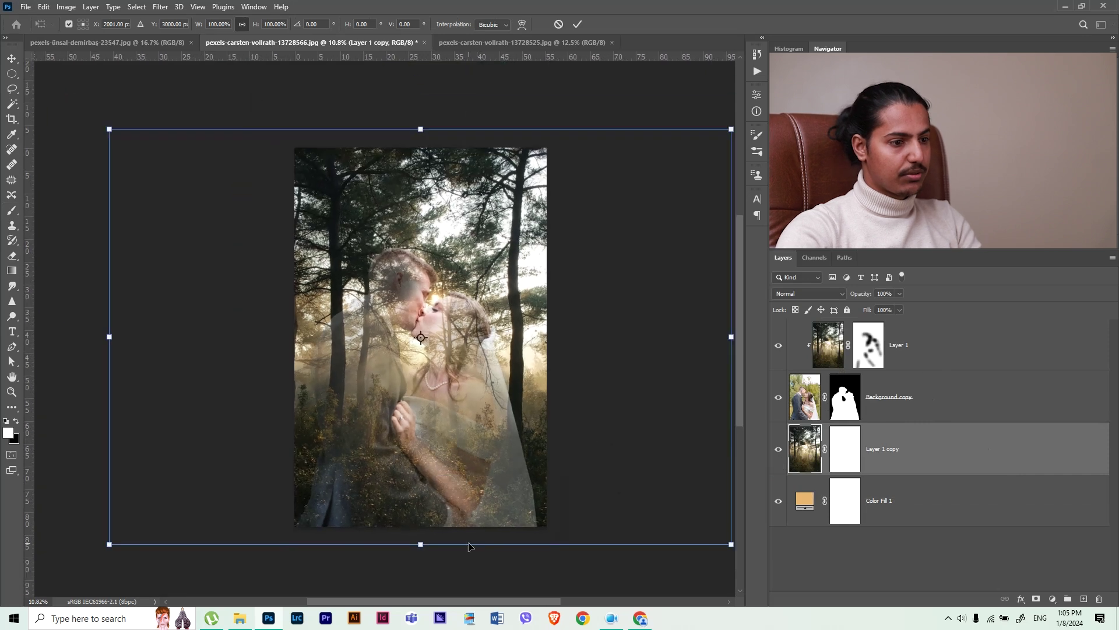
Scale the background forest copy up to 134% and shift it down and left
mouse_move(422, 546)
left_mouse_down()
mouse_move(430, 589)
mouse_move(511, 397)
mouse_move(425, 284)
mouse_move(412, 199)
left_mouse_up()
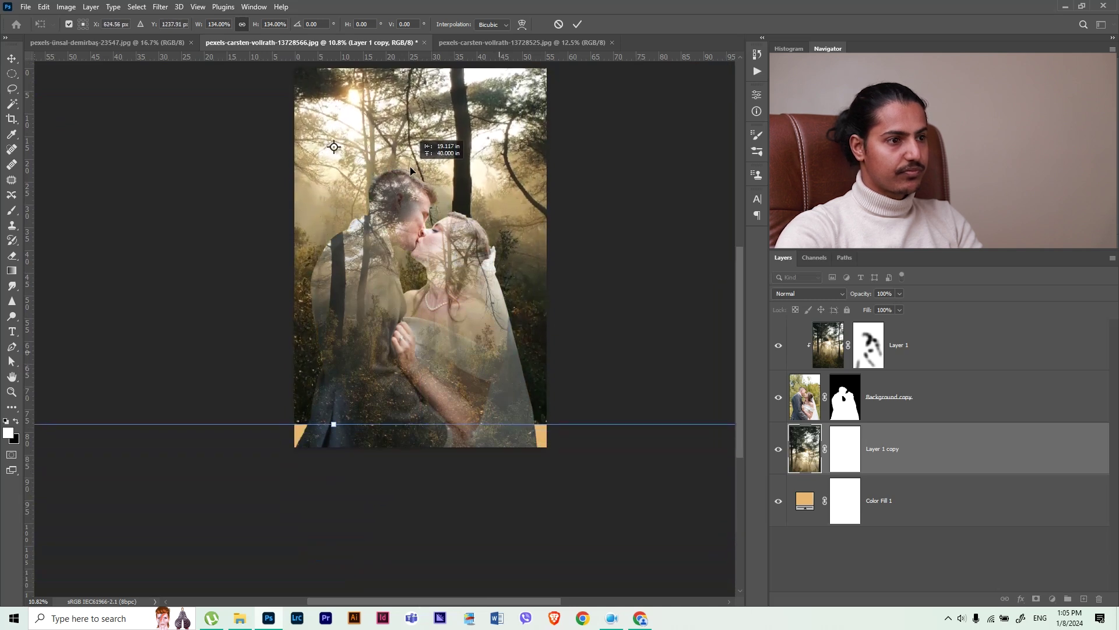
mouse_move(412, 199)
left_mouse_down()
mouse_move(252, 263)
mouse_move(467, 243)
mouse_move(460, 270)
left_mouse_up()
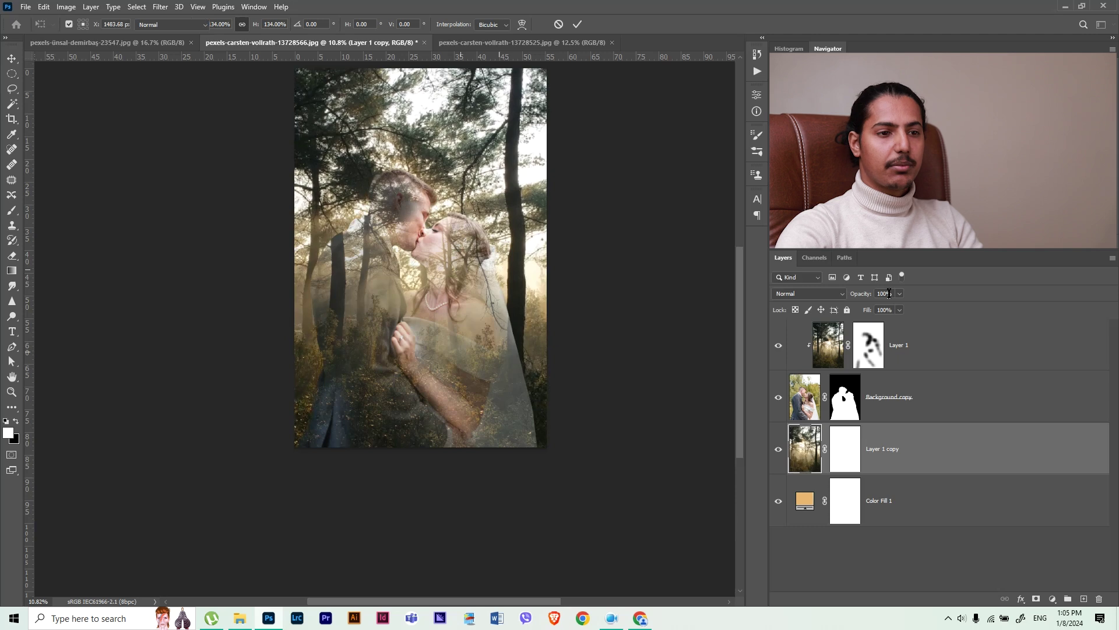
Commit the forest copy resize and set its opacity to 20%, then down to 8%
key("b")
type("20")
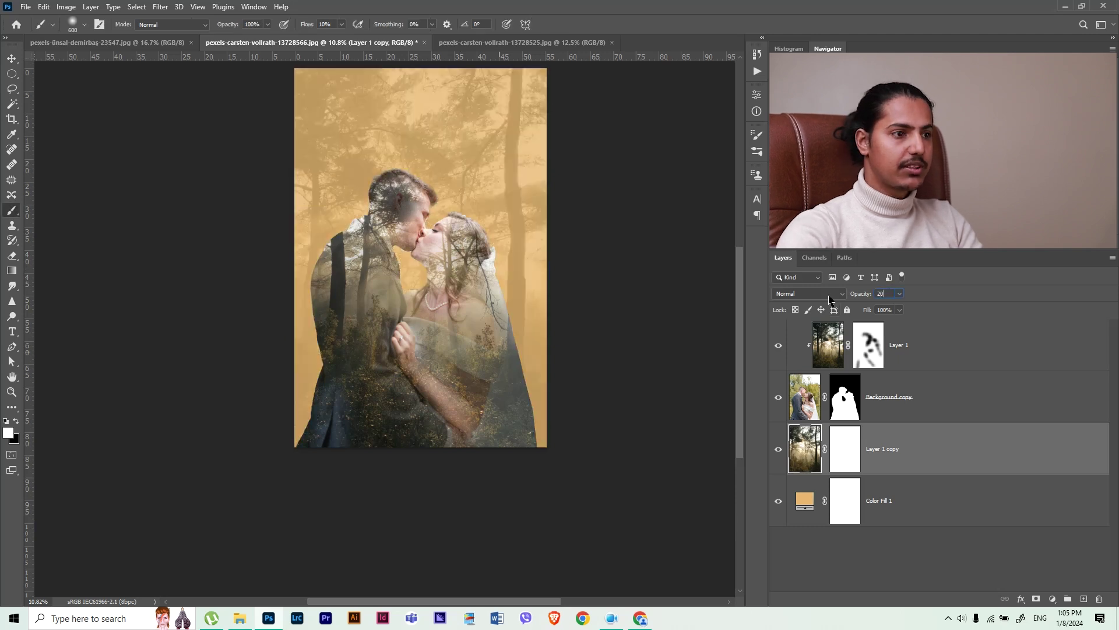
left_click_drag(443, 207, 467, 225)
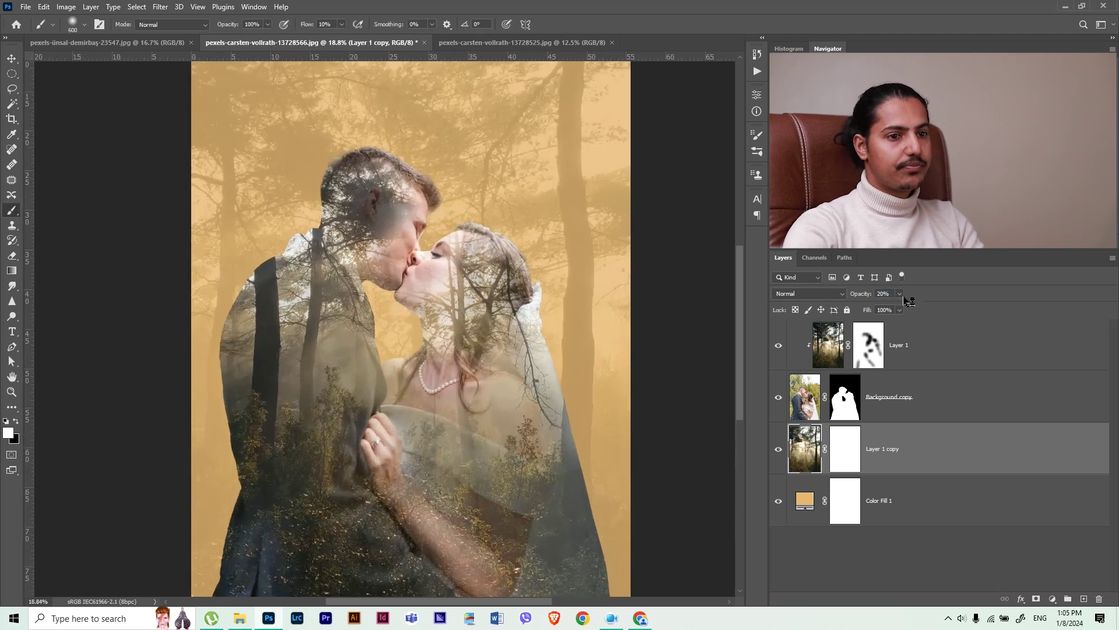
type("8")
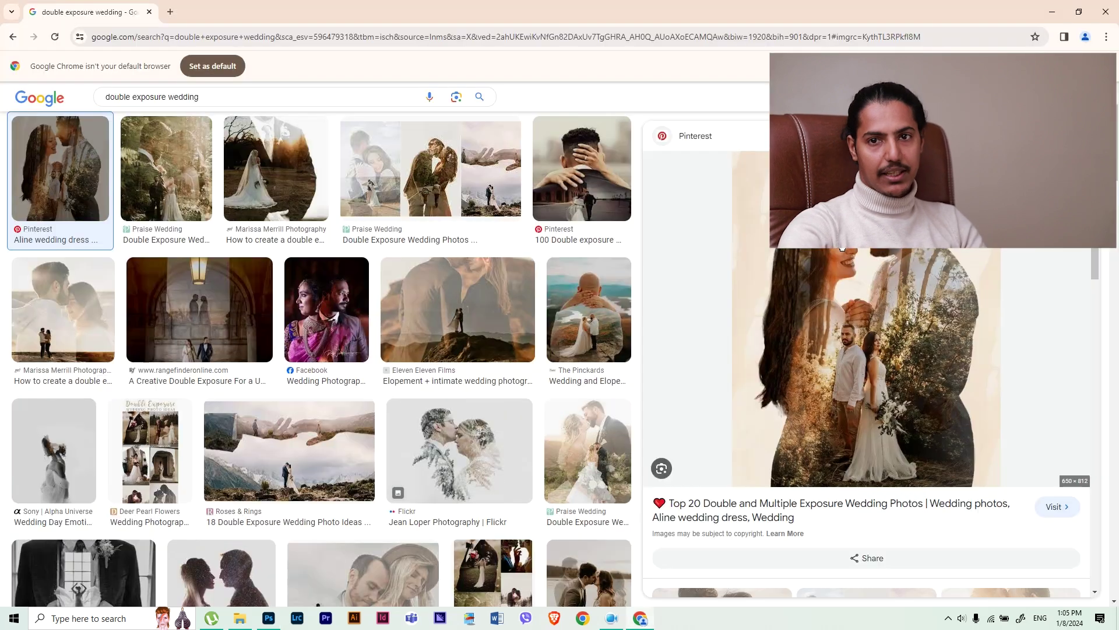
Check the other wedding photo, return to the composite, and select upper forest Layer 1
key("alt+Tab")
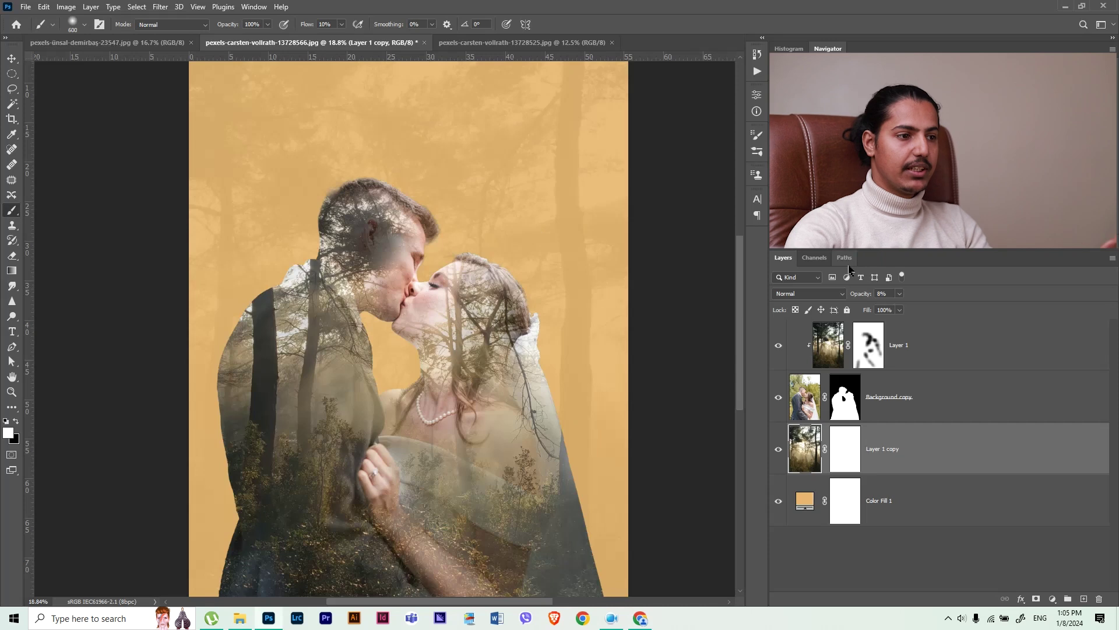
left_click_drag(474, 387, 447, 347)
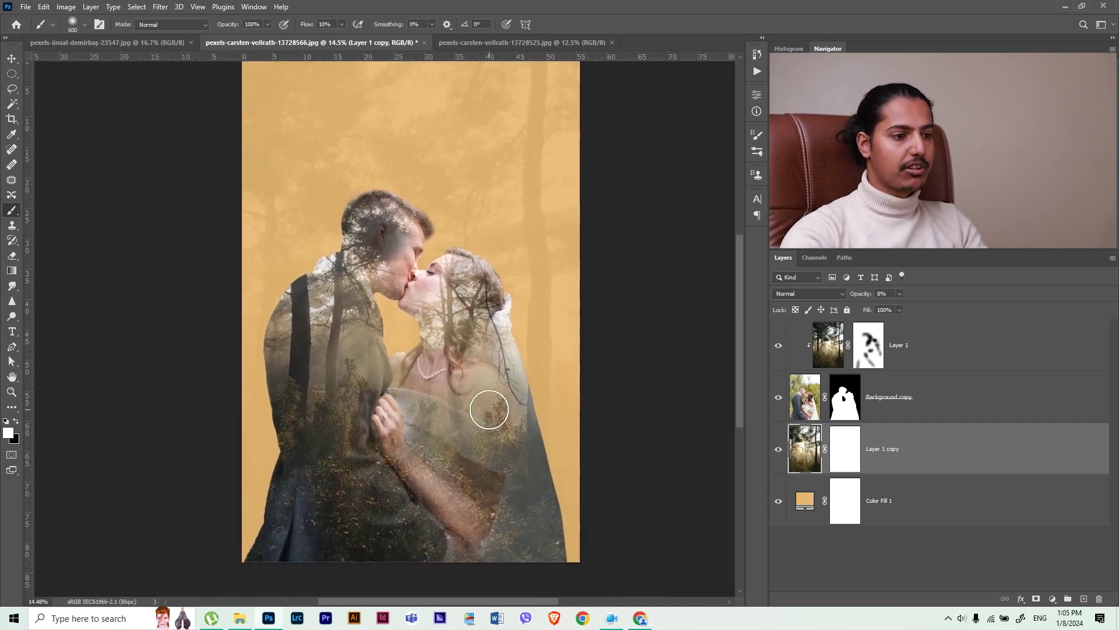
left_click(509, 43)
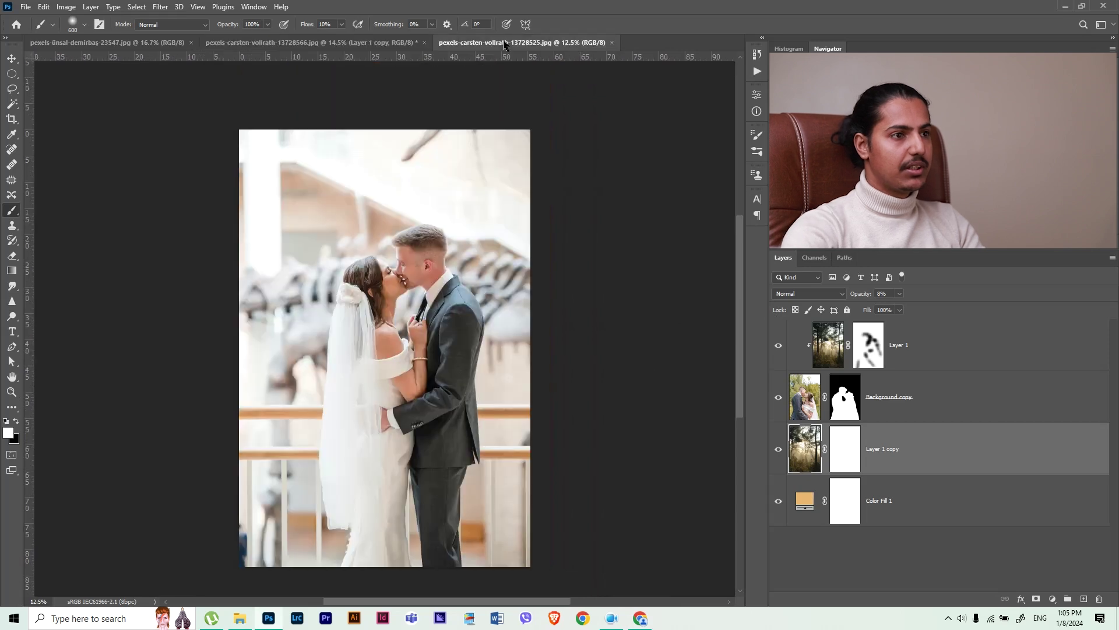
left_click(304, 43)
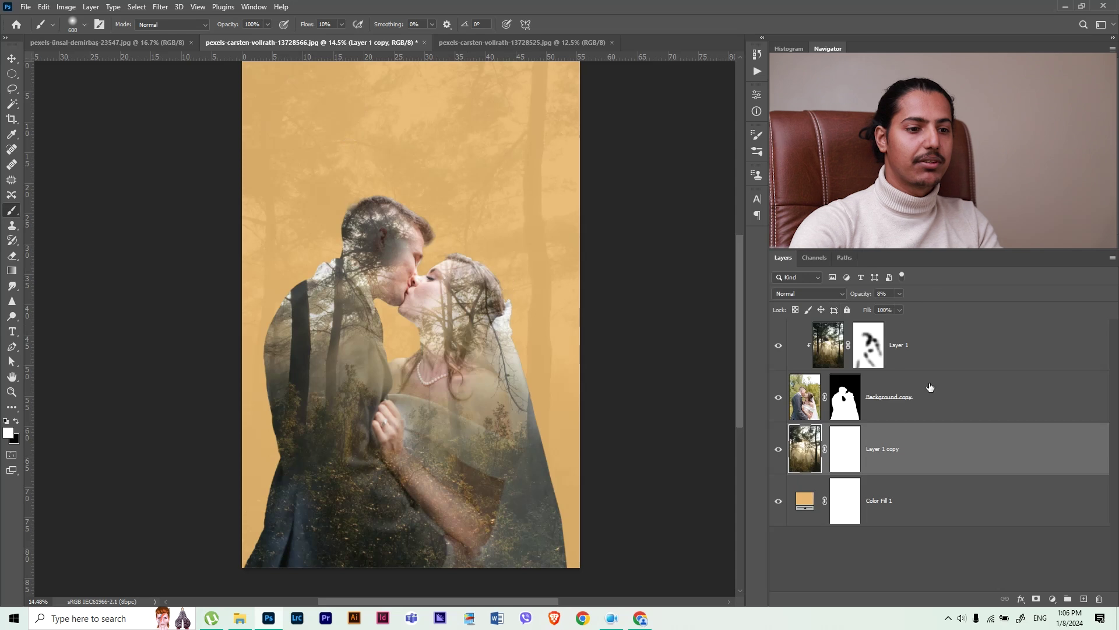
left_click(950, 358)
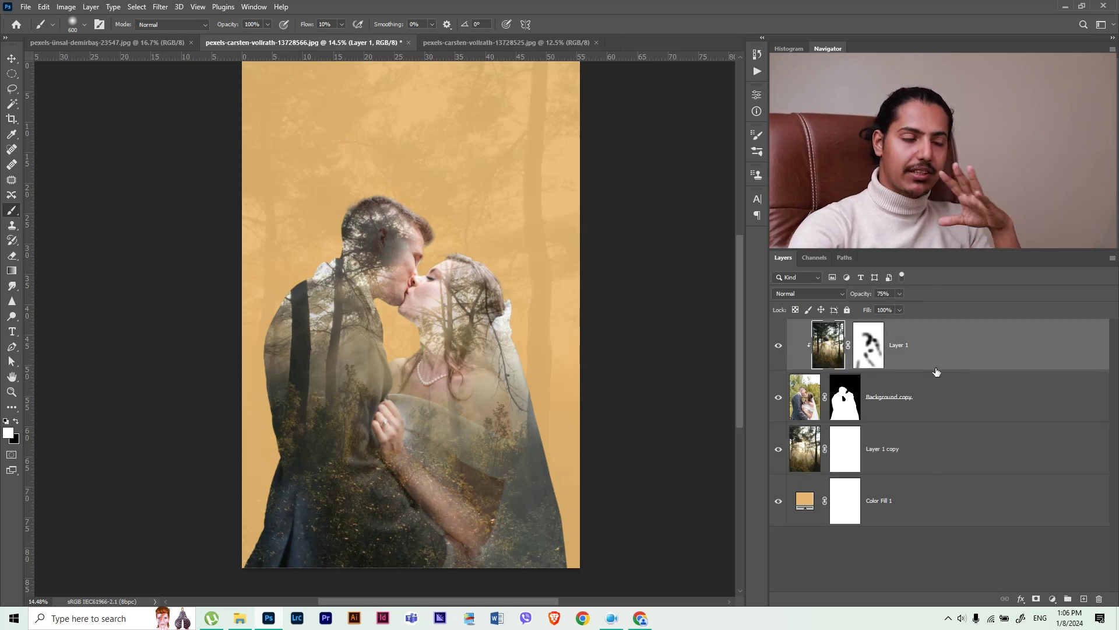
Close the composite and enlarge the Flickr black-and-white couple-with-pine double exposure example in Chrome
left_click(408, 42)
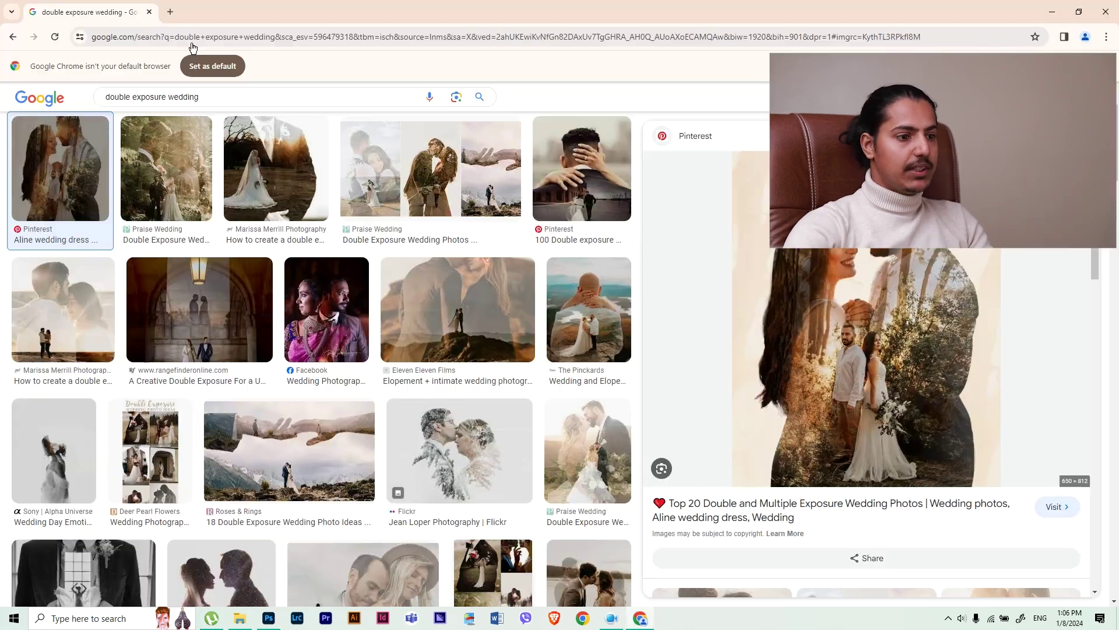
left_click(460, 449)
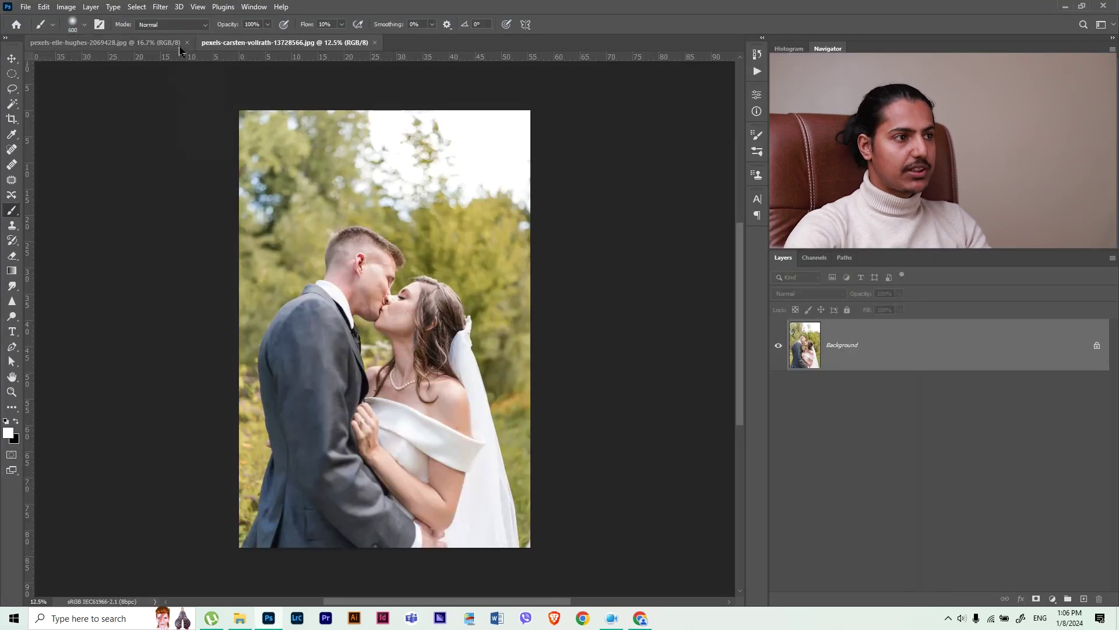
Cut out the wedding couple on Layer 0 using Select > Subject and a layer mask
left_click(160, 42)
left_click(251, 43)
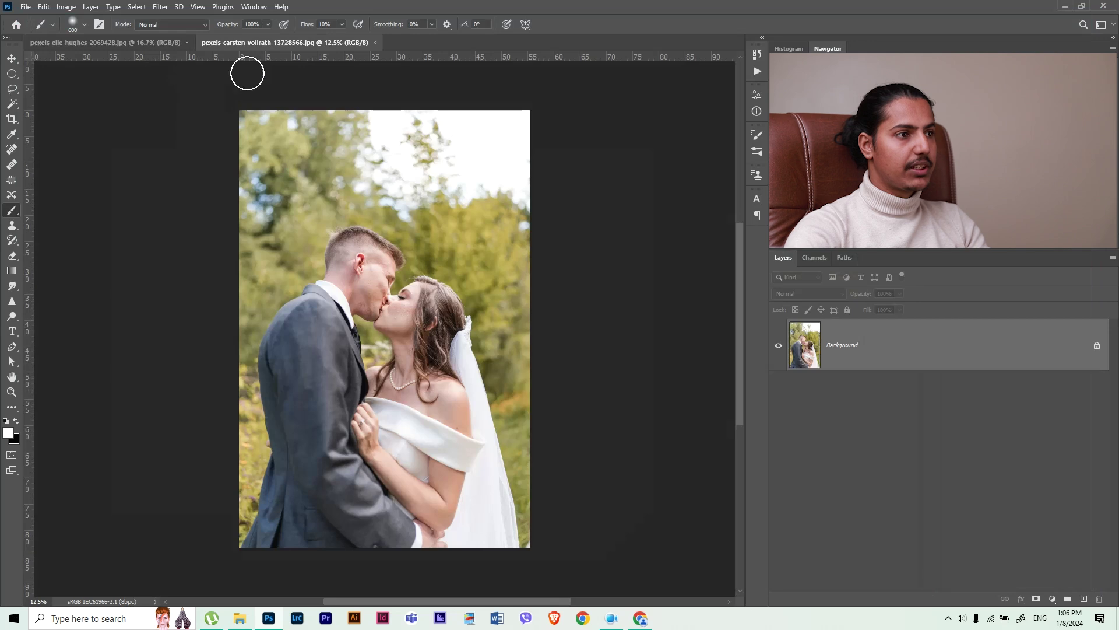
left_click(138, 7)
left_click(169, 140)
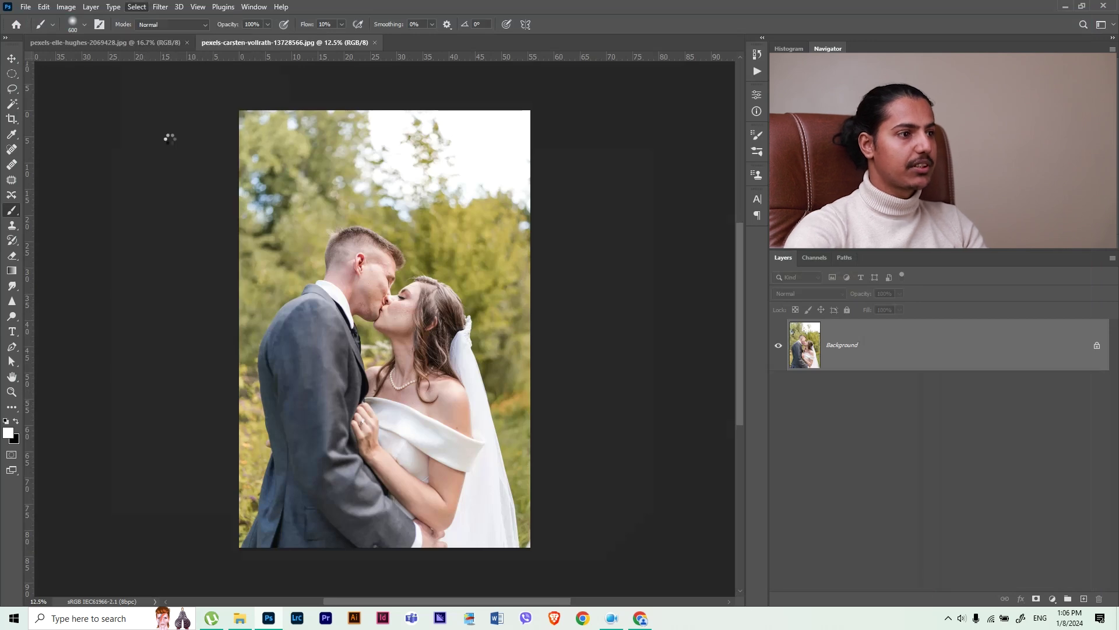
left_click(1037, 599)
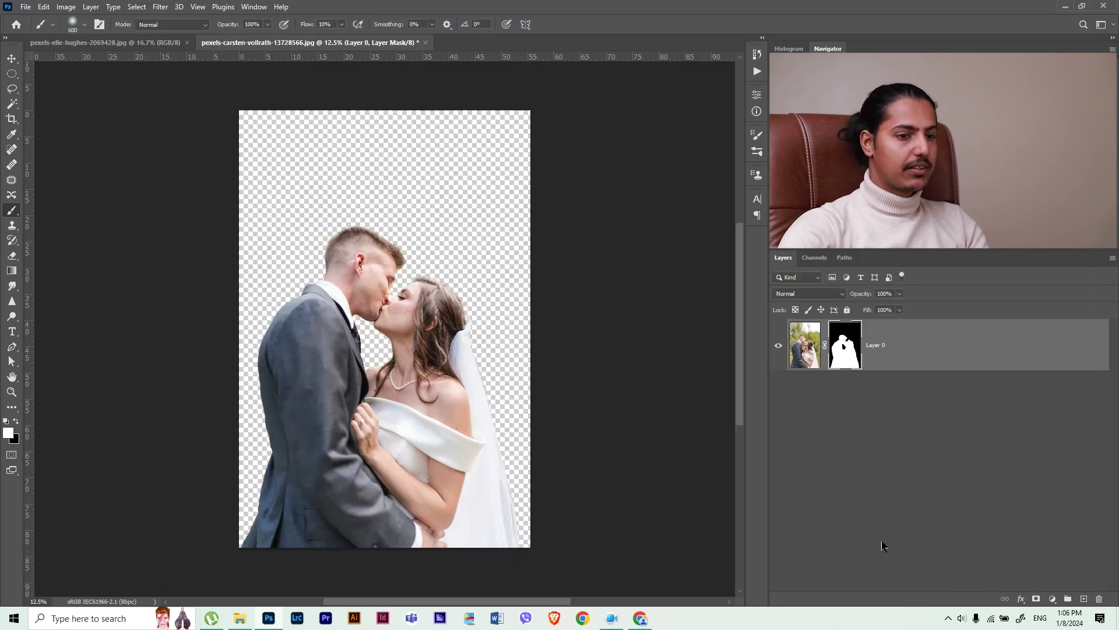
key("v")
left_click(169, 42)
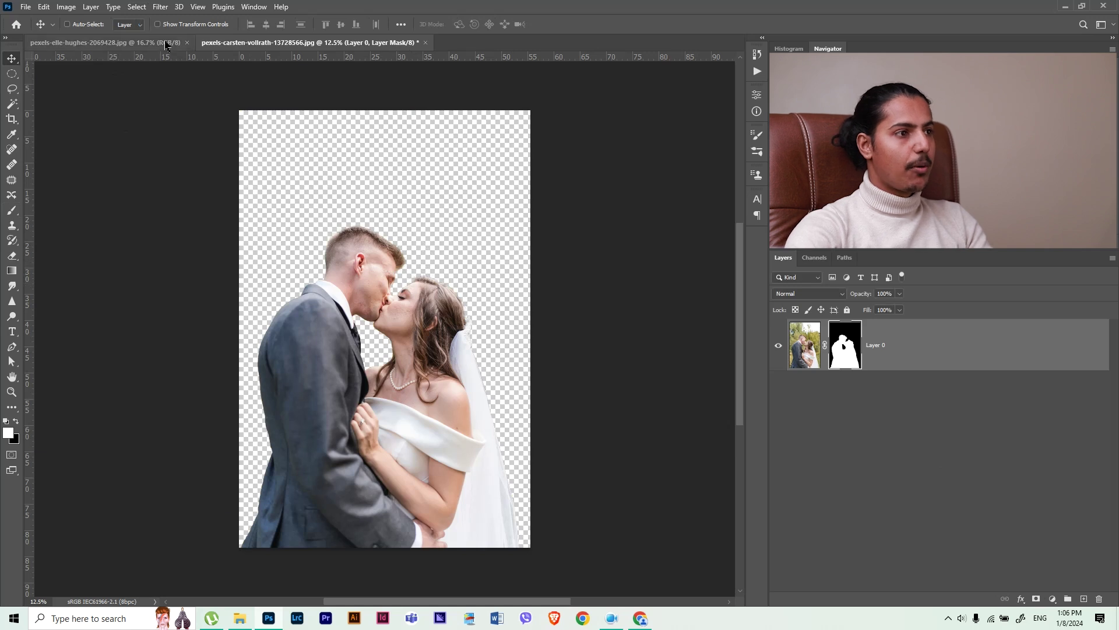
left_click(16, 90)
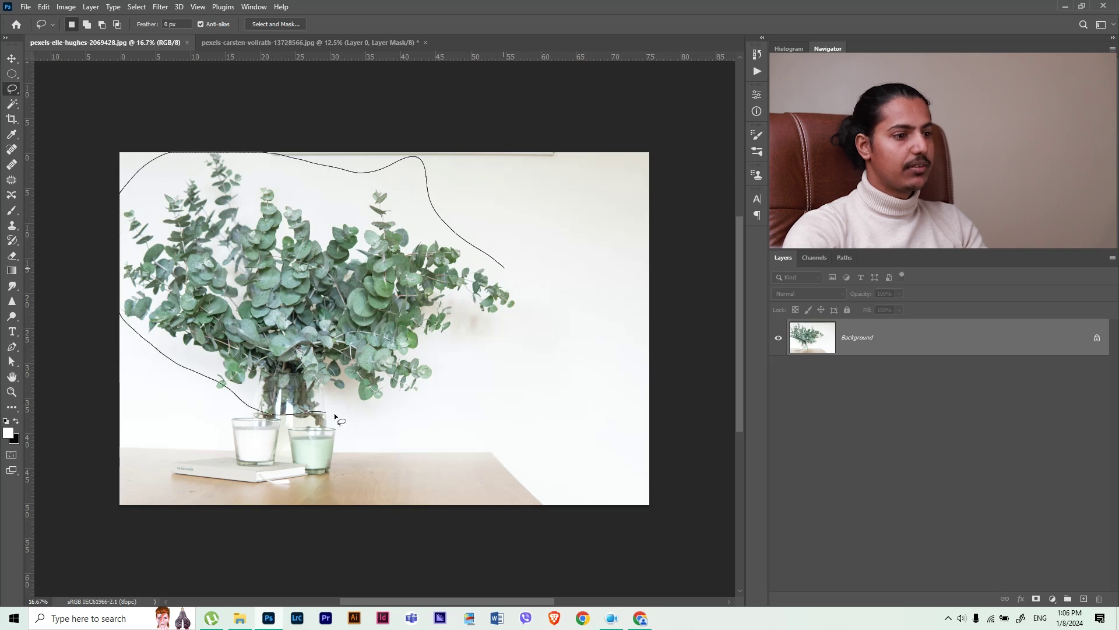
Lasso the eucalyptus foliage onto Layer 1 and fill the Background layer white
left_click_drag(526, 273, 518, 238)
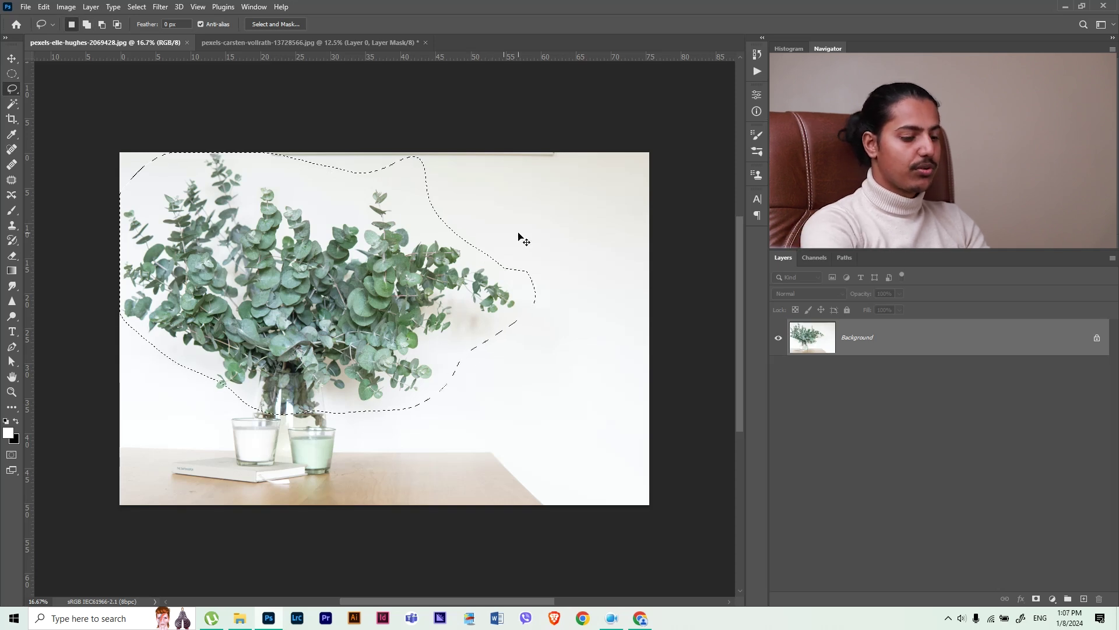
key("ctrl+j")
left_click(882, 373)
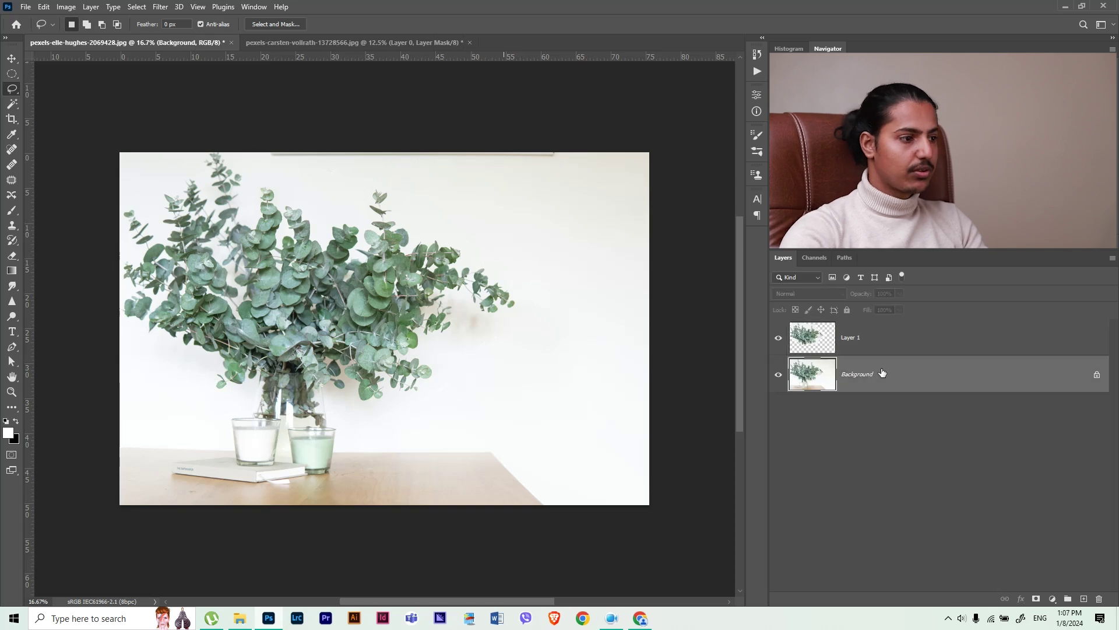
key("alt+BackSpace")
left_click(851, 338)
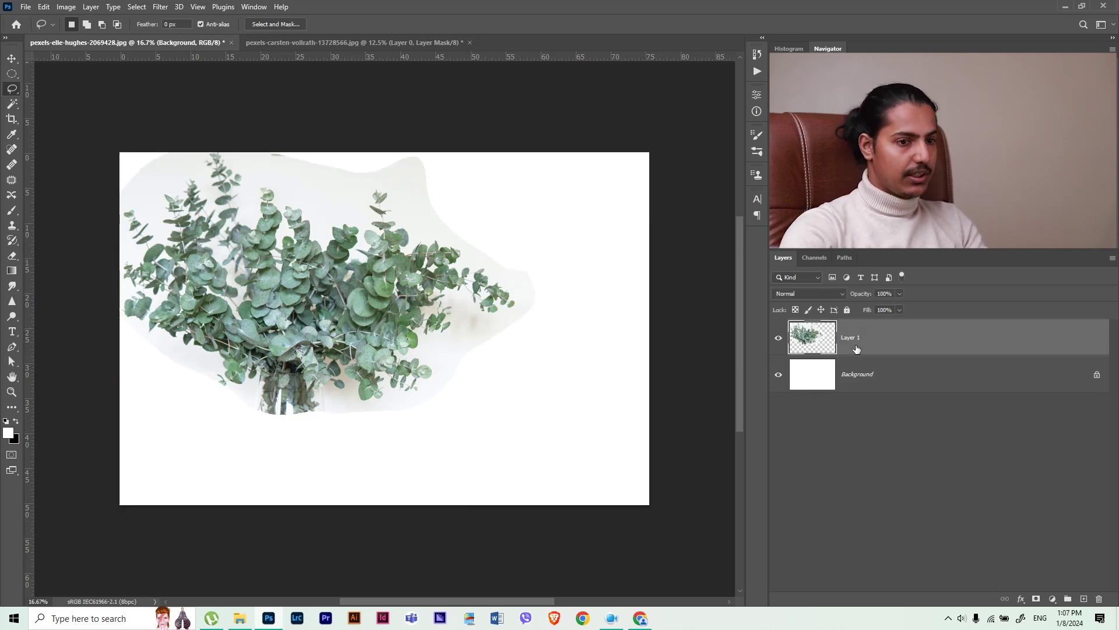
Shift the foliage right and rotate it to about 173°
key("v")
mouse_move(325, 319)
left_mouse_down()
mouse_move(444, 322)
mouse_move(428, 369)
left_mouse_up()
key("ctrl+t")
mouse_move(515, 460)
left_mouse_down()
mouse_move(506, 494)
mouse_move(178, 242)
left_mouse_up()
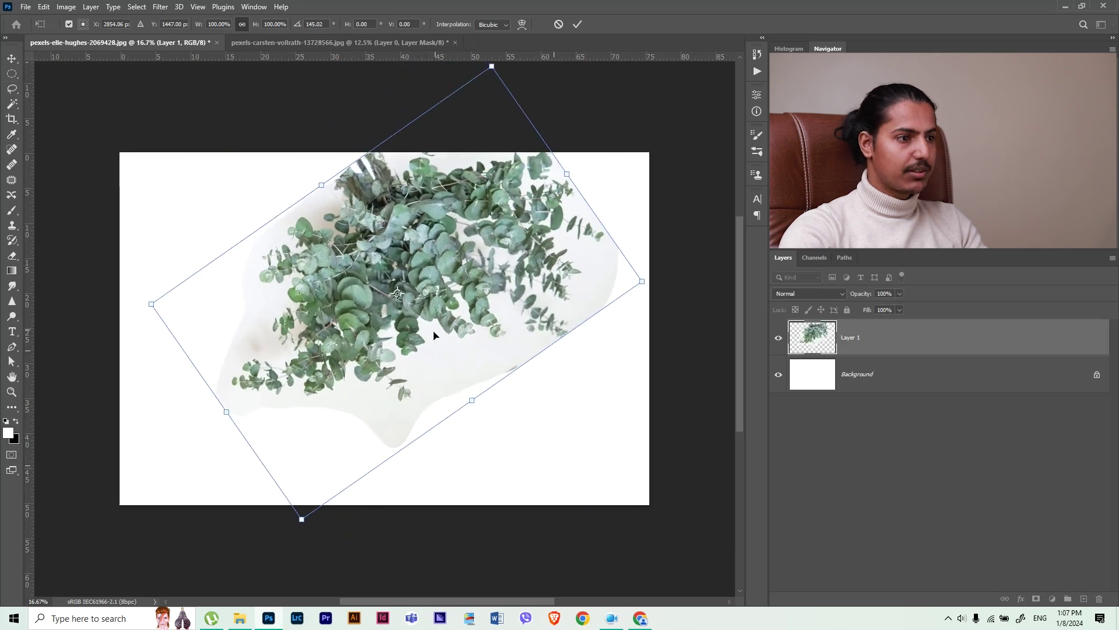
left_click_drag(435, 326, 411, 380)
left_click_drag(585, 400, 561, 432)
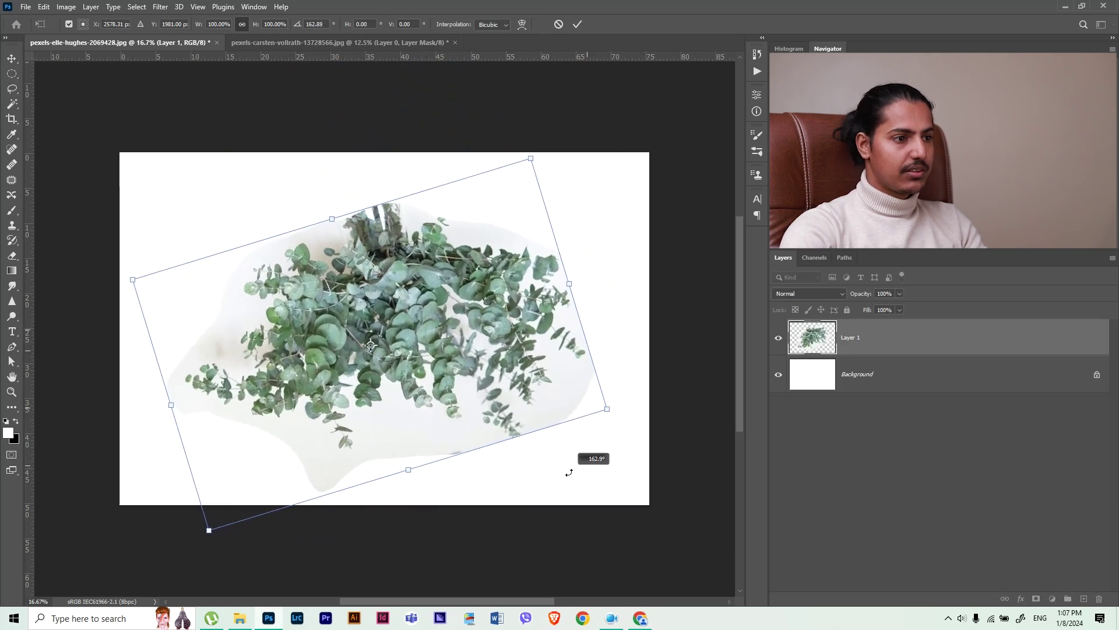
left_click_drag(467, 398, 457, 387)
mouse_move(585, 452)
left_mouse_down()
mouse_move(597, 470)
mouse_move(607, 458)
left_mouse_up()
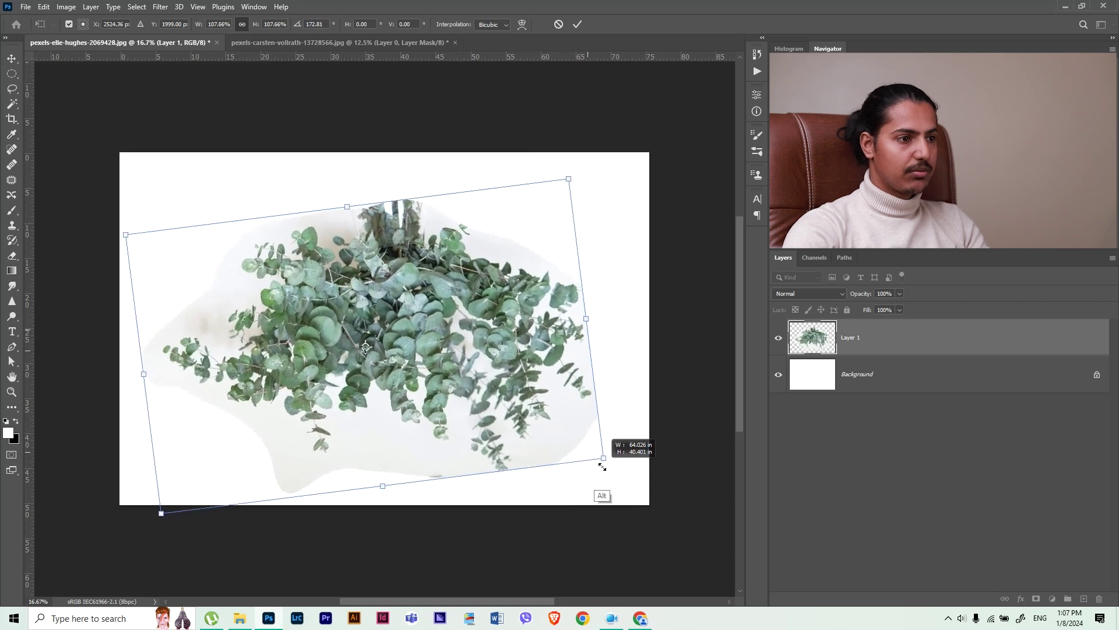
key("Return")
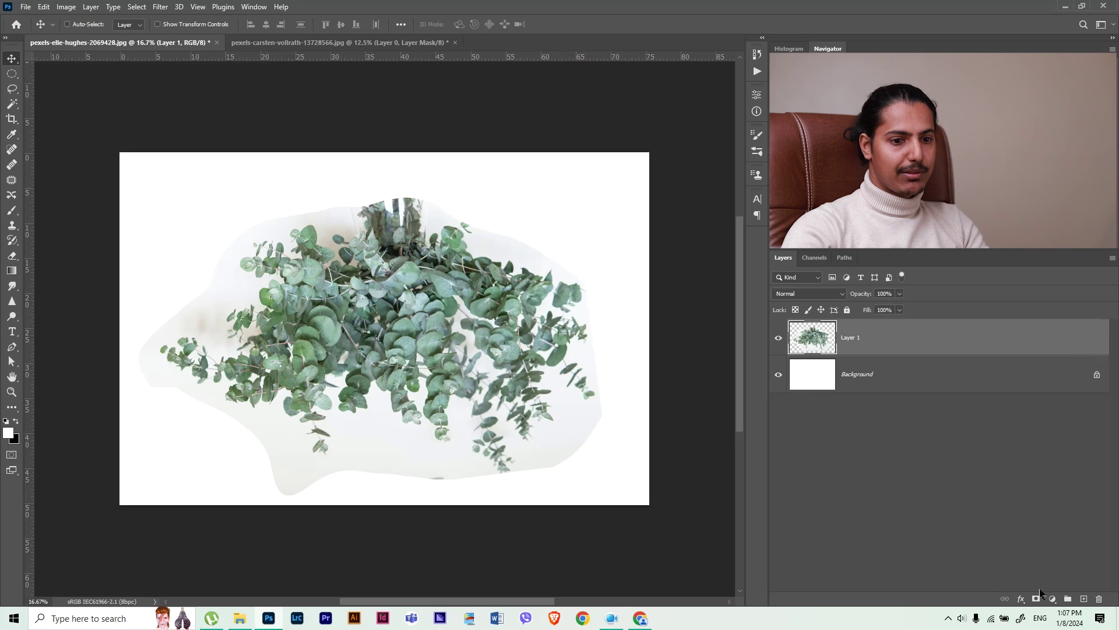
Hide the white Background and set the Eraser to a Soft Round brush
key("e")
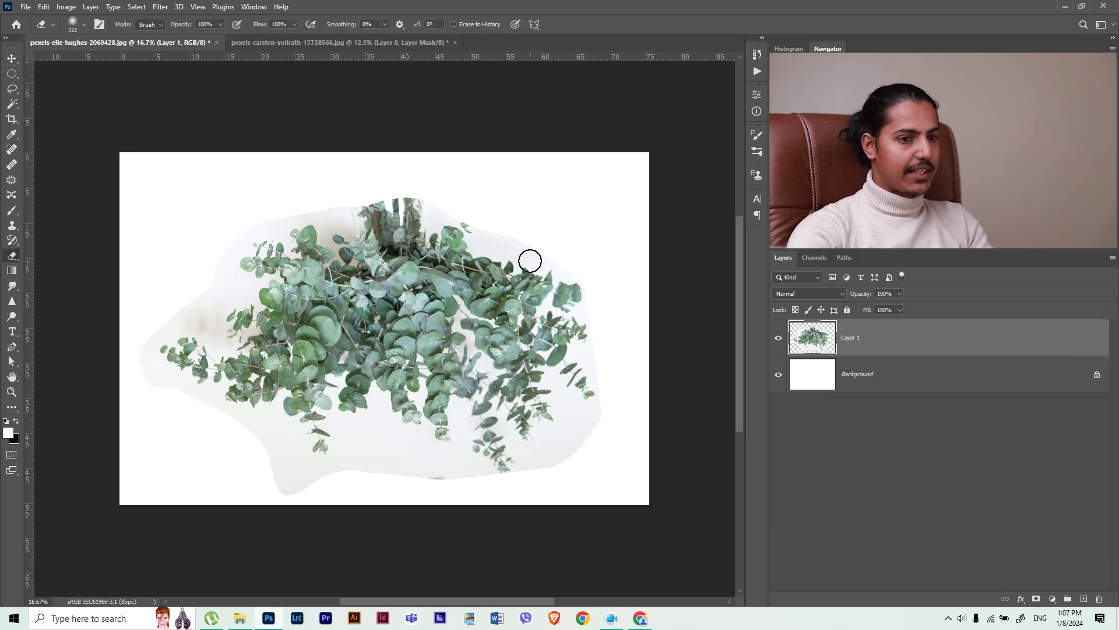
left_click(778, 374)
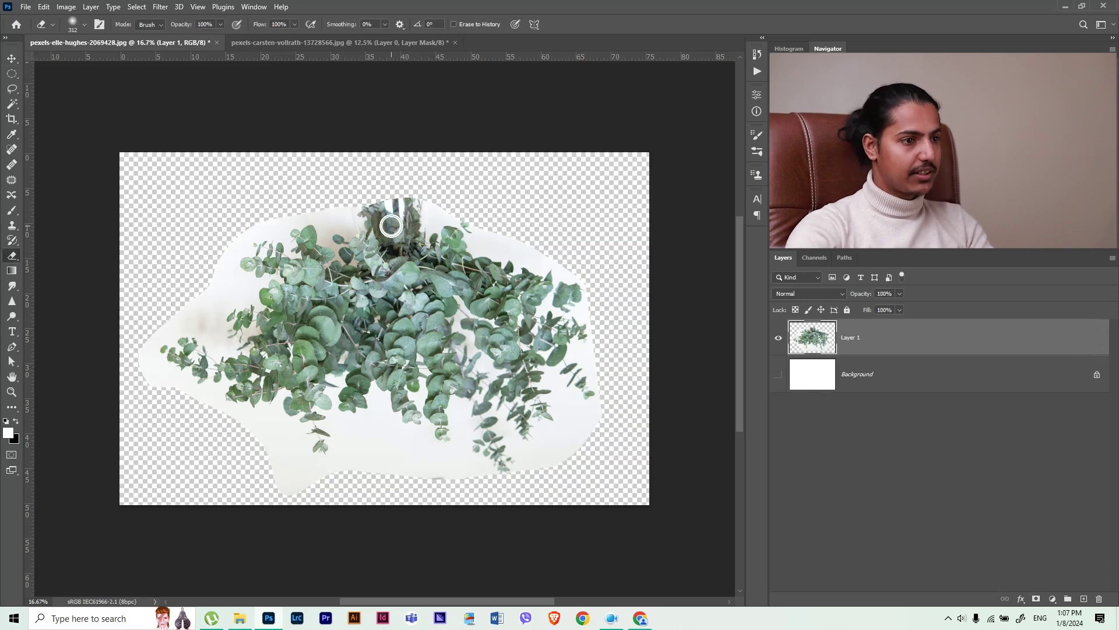
right_click(398, 231)
left_click(477, 405)
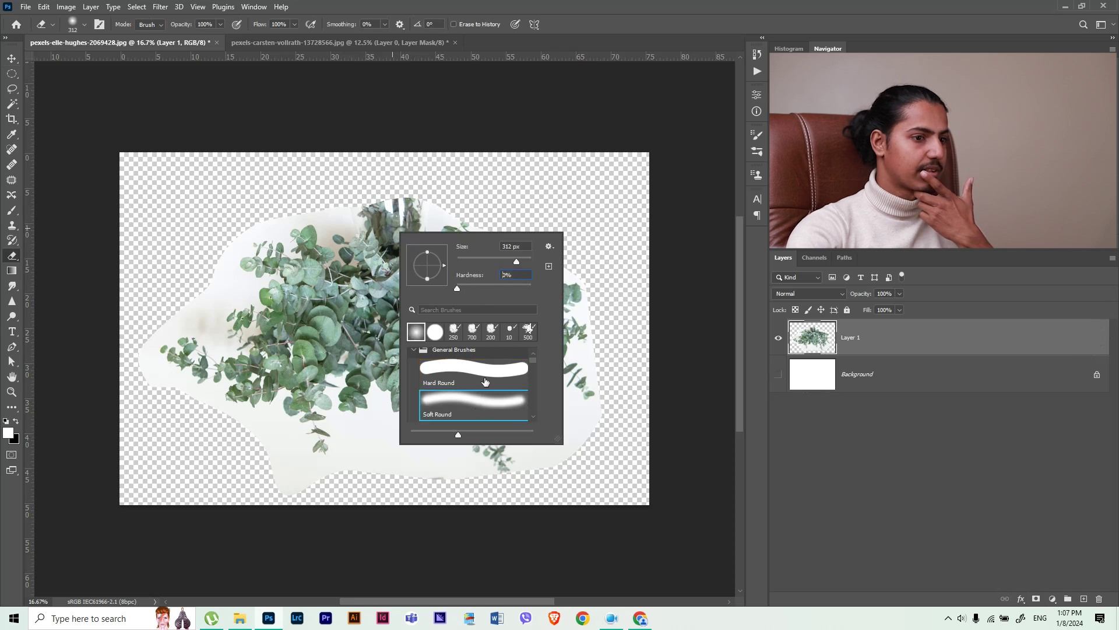
Erase the vase top with an 1100 px soft eraser, then show the white Background again
left_click_drag(515, 258, 522, 258)
key("Return")
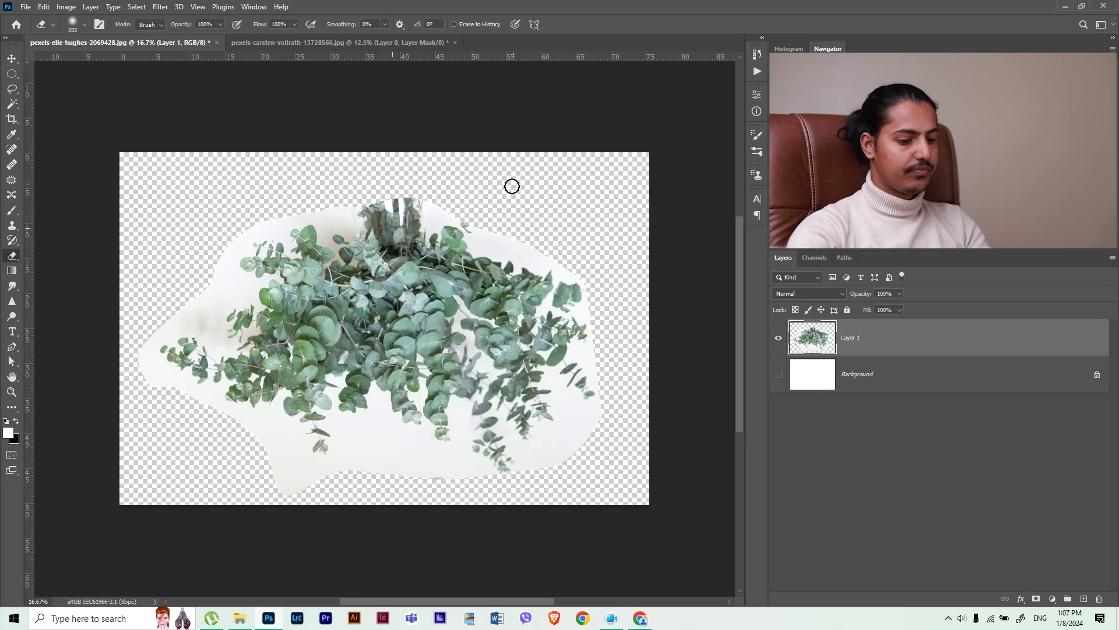
key("bracketright")
key("bracketright")
key("bracketright")
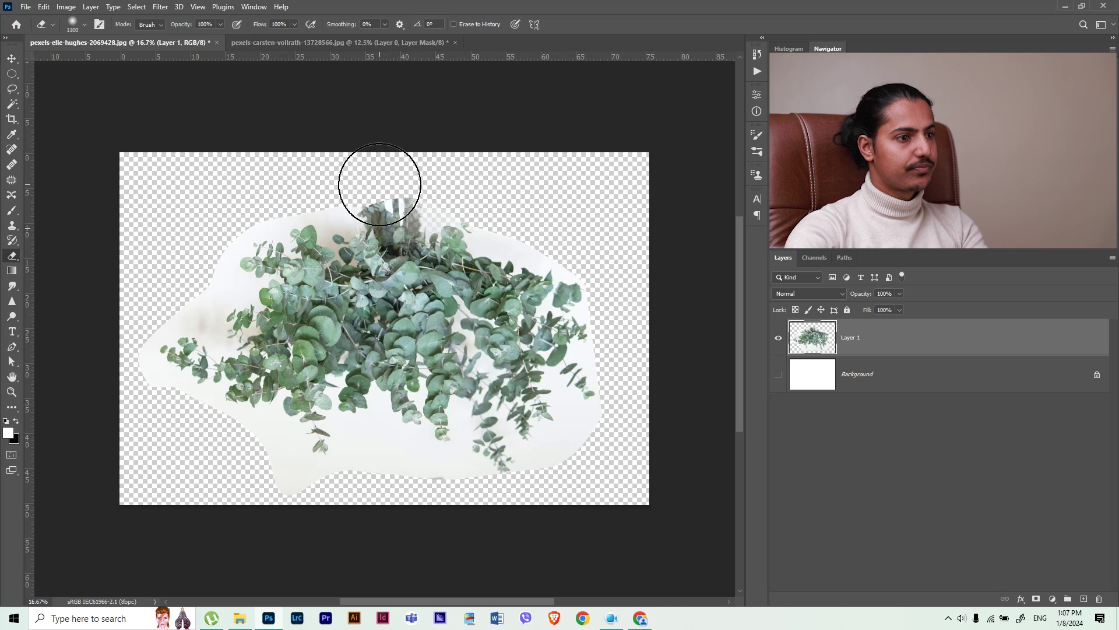
left_click_drag(375, 180, 368, 180)
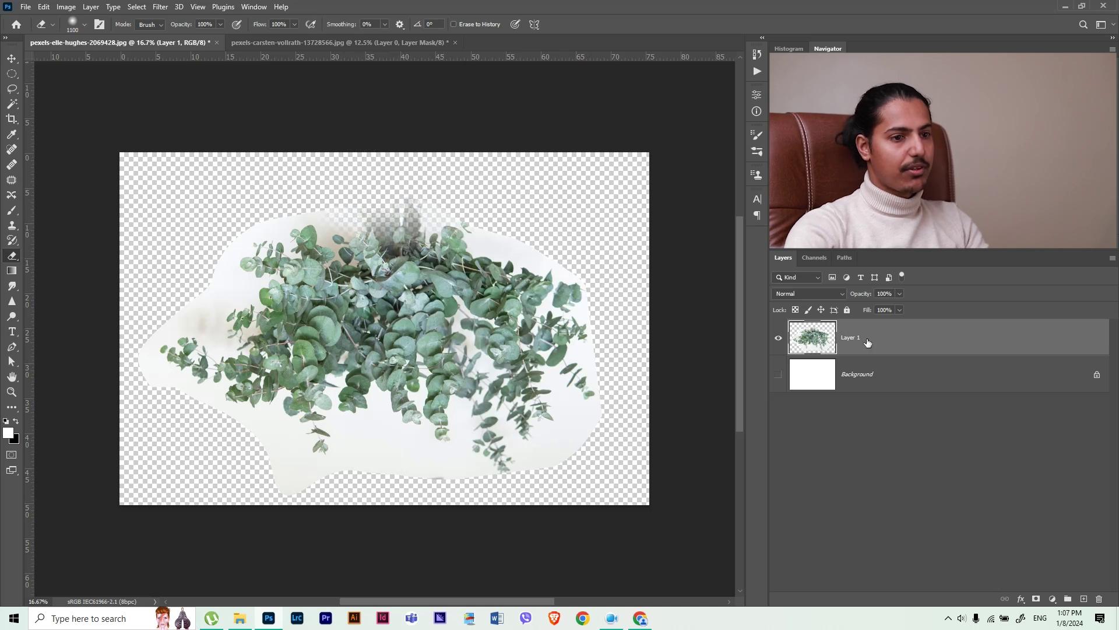
left_click(778, 374)
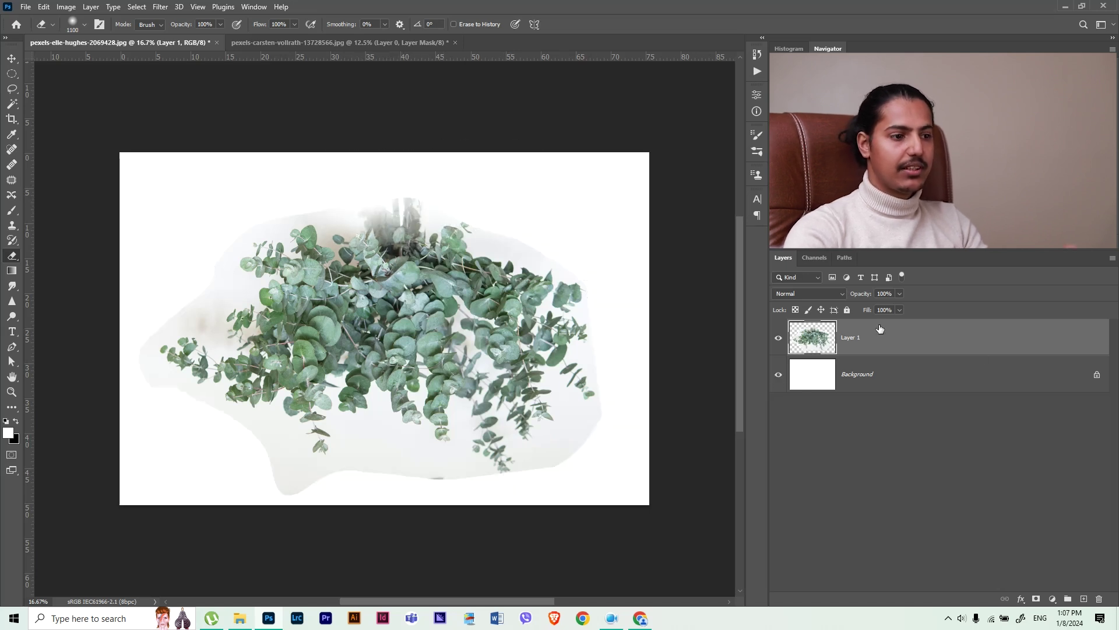
left_click(12, 59)
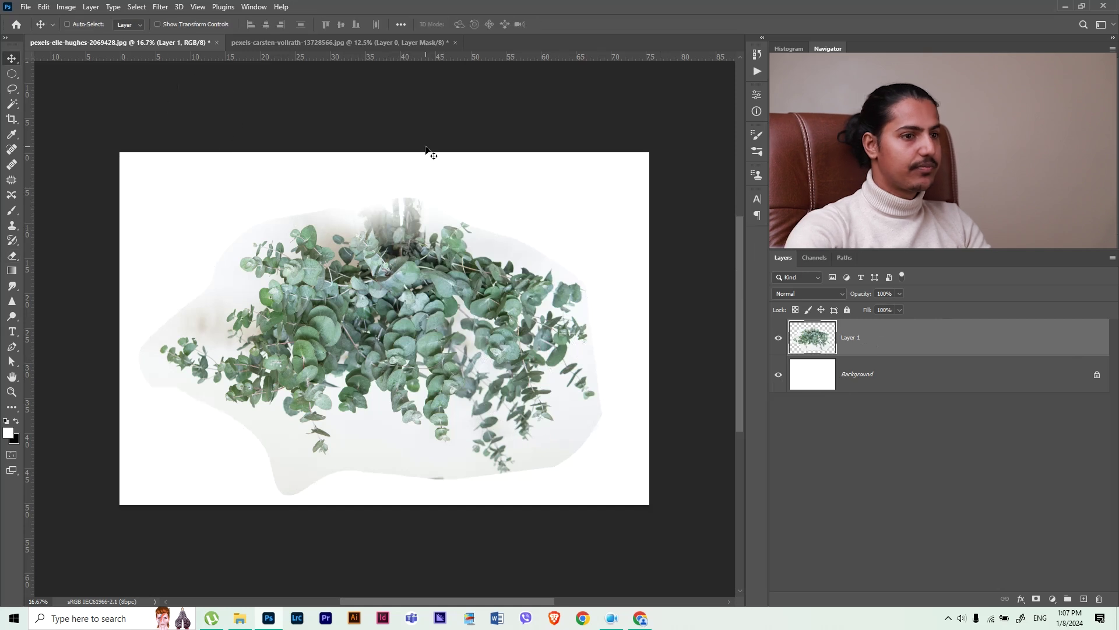
Use Layer 1's Blend If to make the foliage's light background transparent, then erase a bit more
double_click(1100, 347)
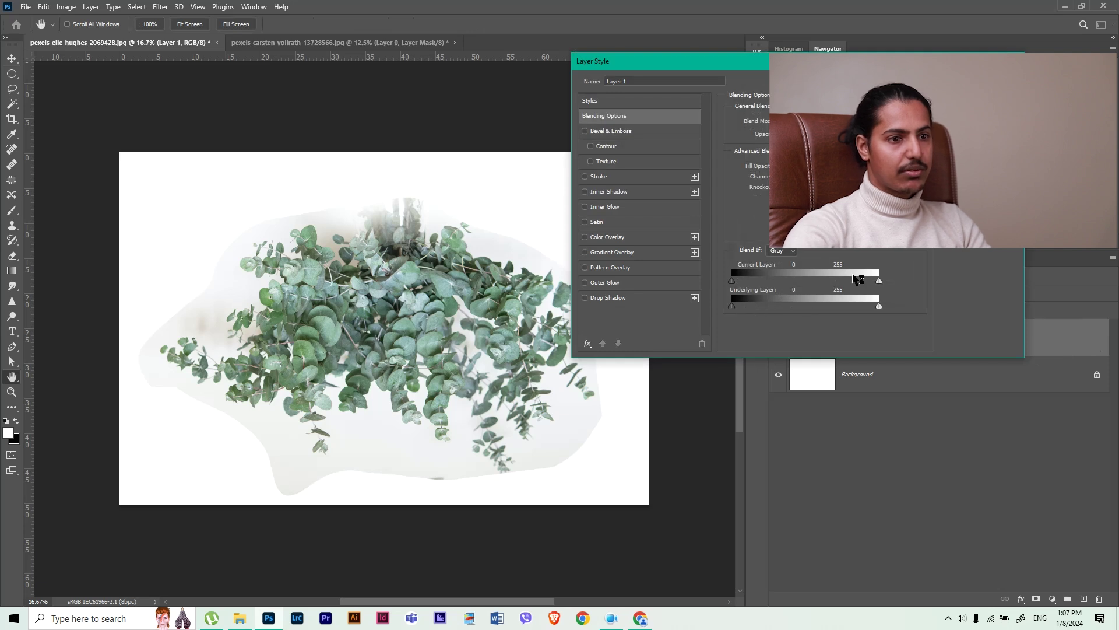
left_click_drag(879, 281, 852, 281)
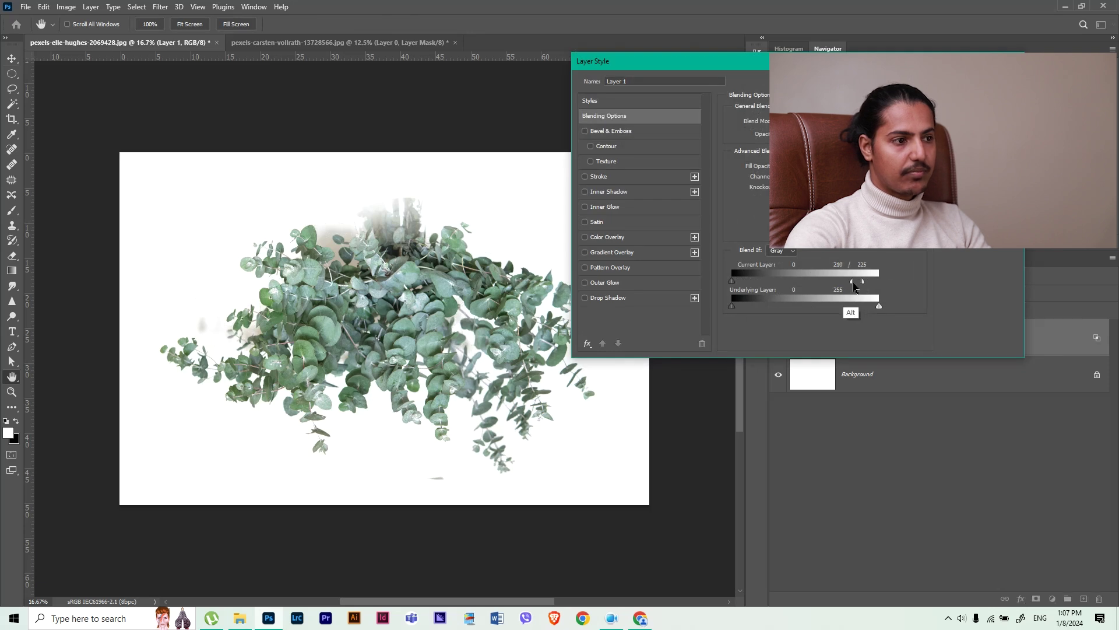
key("Return")
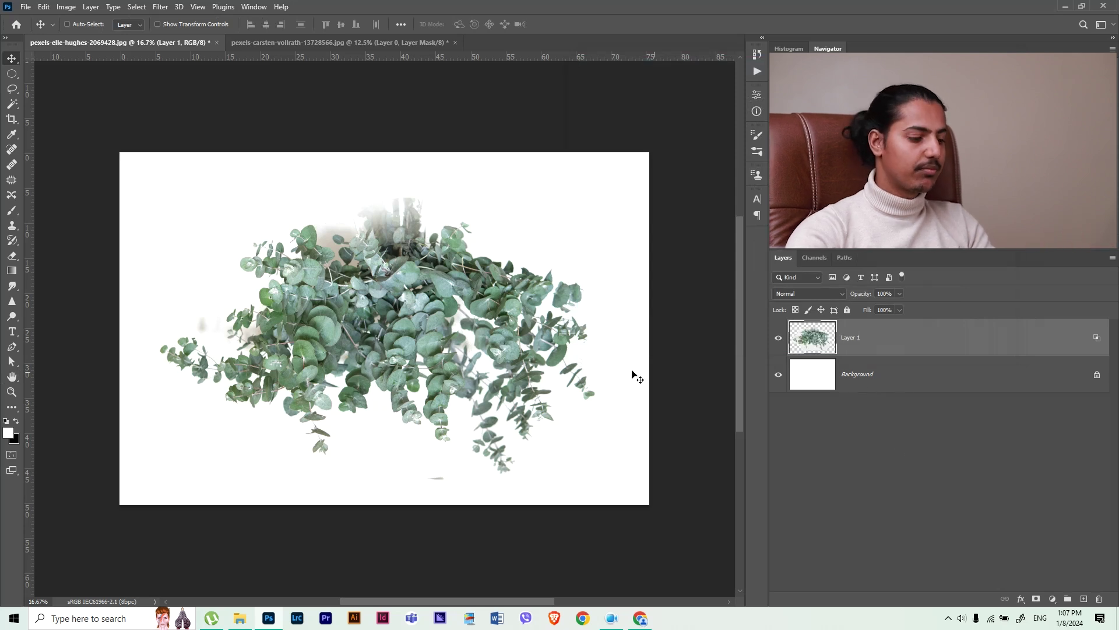
key("e")
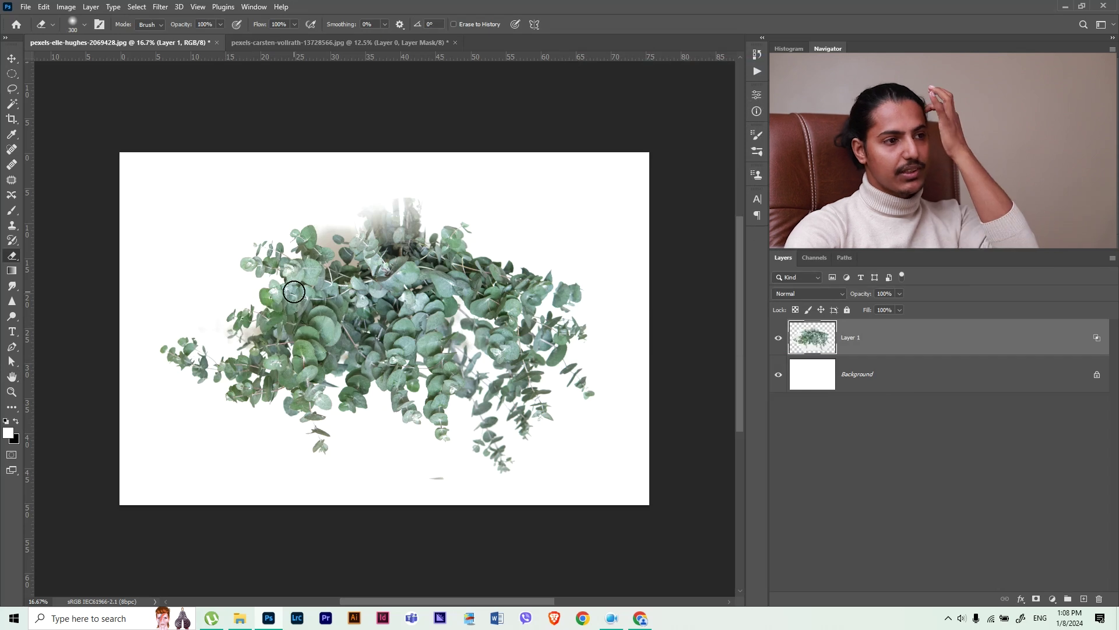
left_click_drag(394, 202, 362, 217)
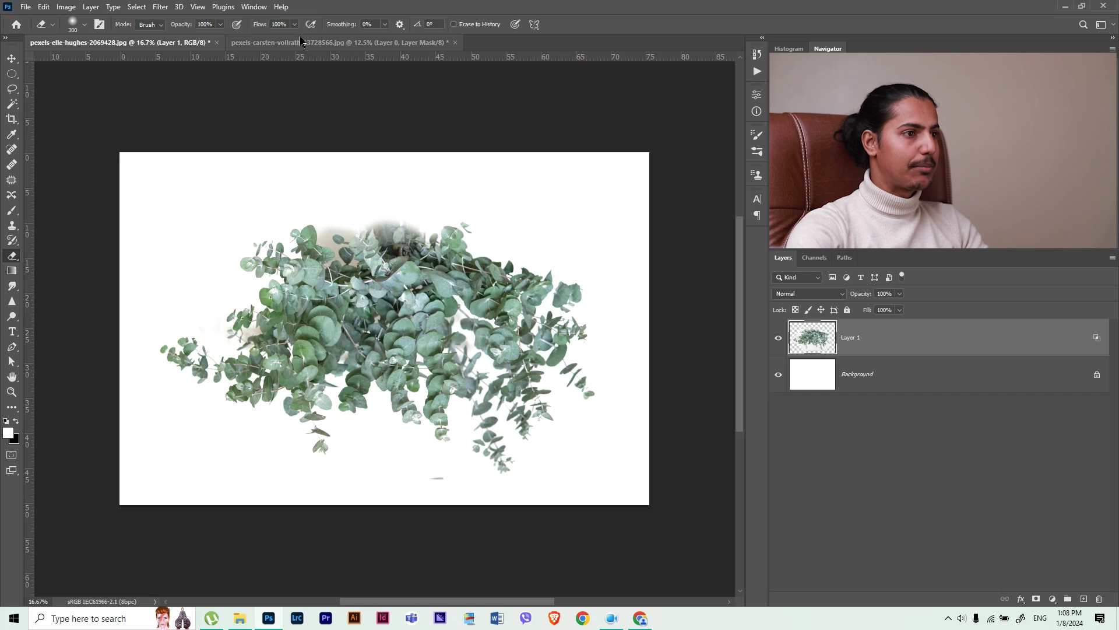
Drag the masked couple layer from the wedding document into the eucalyptus composite
left_click(338, 42)
left_click(12, 58)
mouse_move(396, 250)
left_mouse_down()
mouse_move(188, 47)
mouse_move(402, 275)
left_mouse_up()
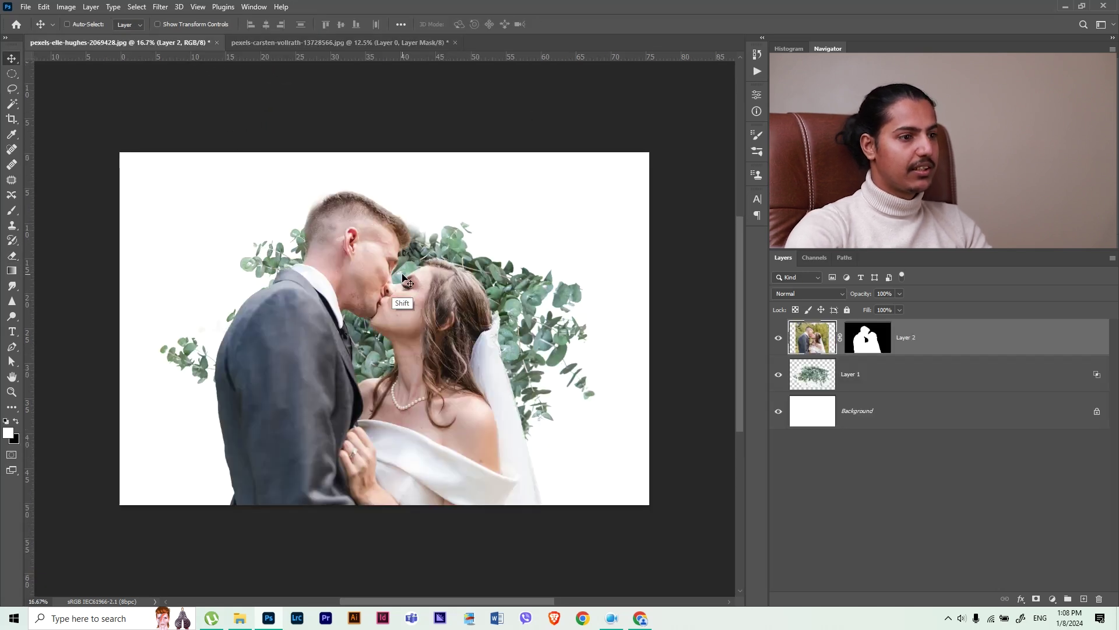
Shrink the couple to about 60% and move it to the bottom centre
left_click_drag(443, 326, 495, 268)
key("ctrl+t")
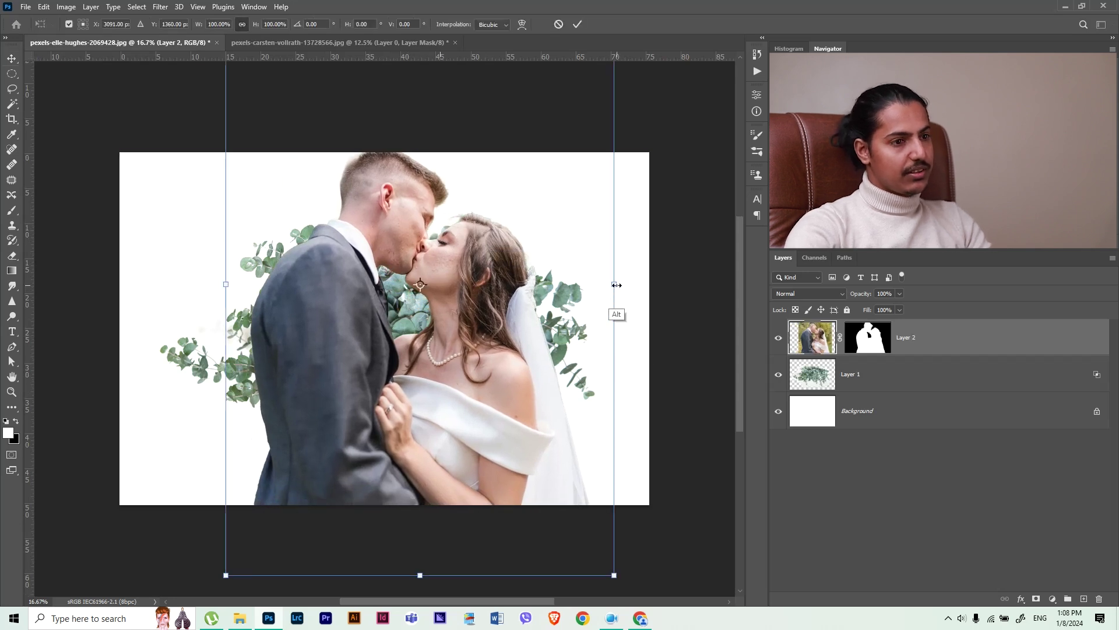
left_click_drag(616, 285, 548, 295)
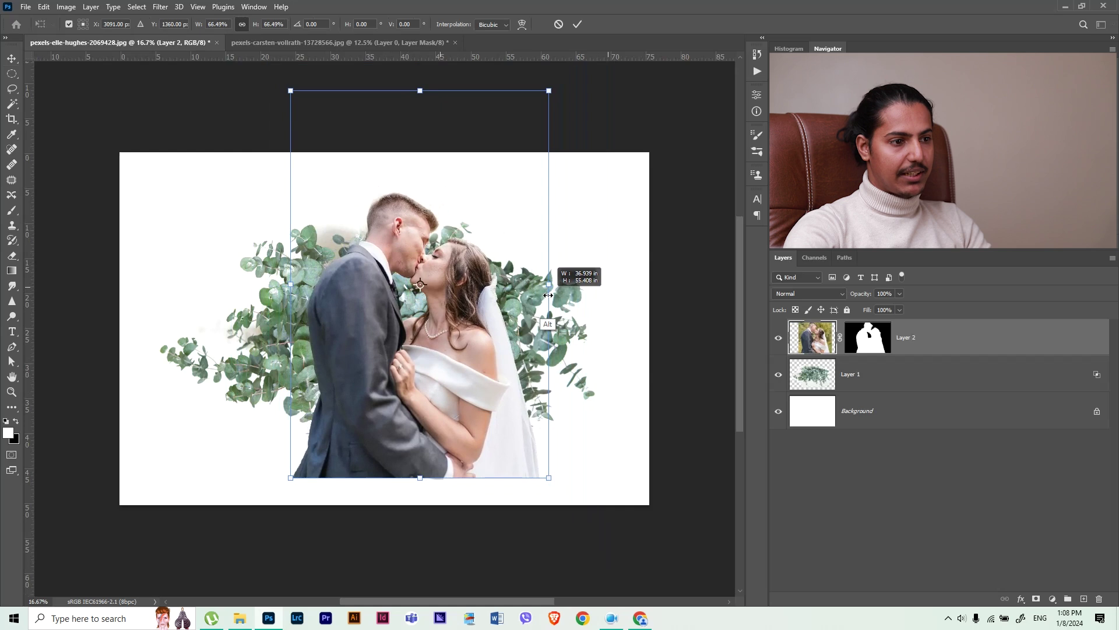
left_click_drag(549, 295, 536, 295)
mouse_move(486, 372)
left_mouse_down()
mouse_move(451, 454)
mouse_move(469, 412)
left_mouse_up()
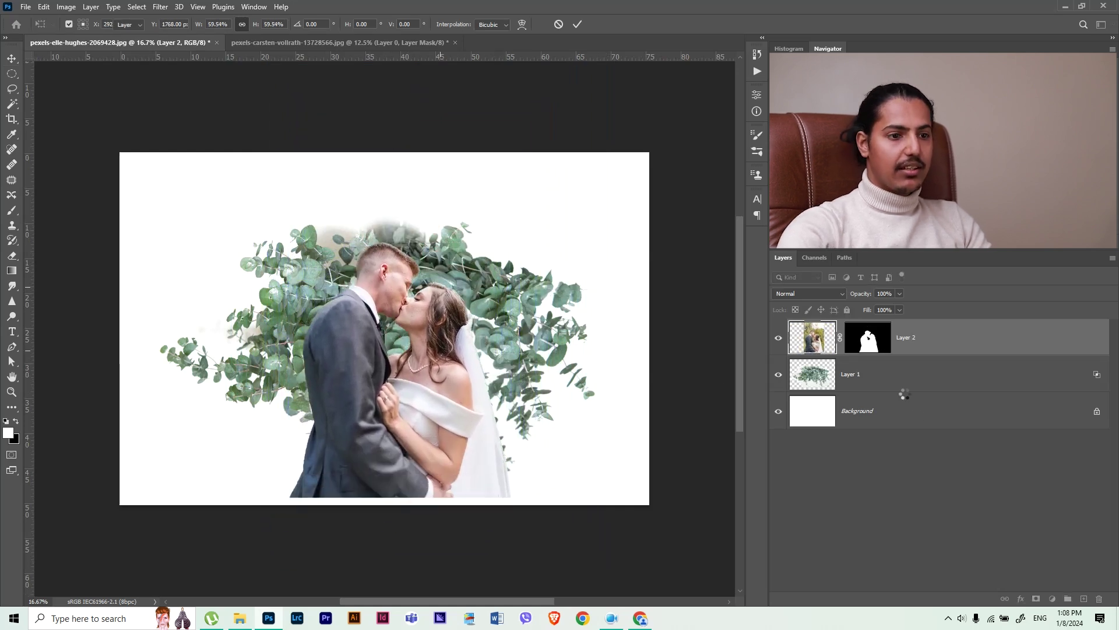
Rotate the eucalyptus layer 180° and move it up and to the right
left_click(942, 386)
key("ctrl+t")
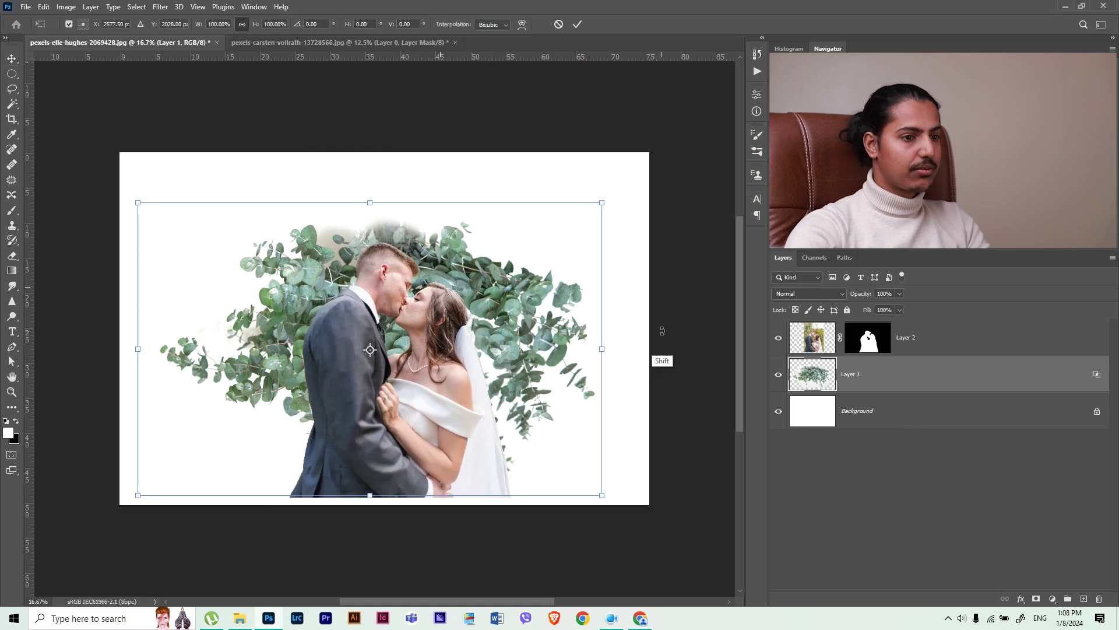
left_click_drag(662, 353, 285, 360)
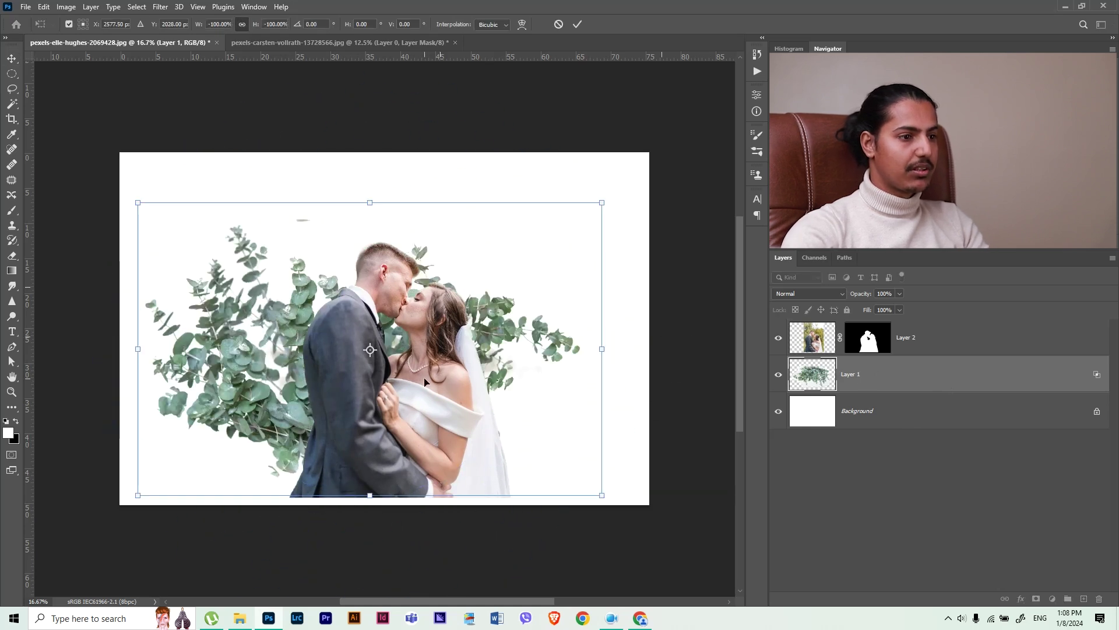
left_click_drag(496, 332, 523, 289)
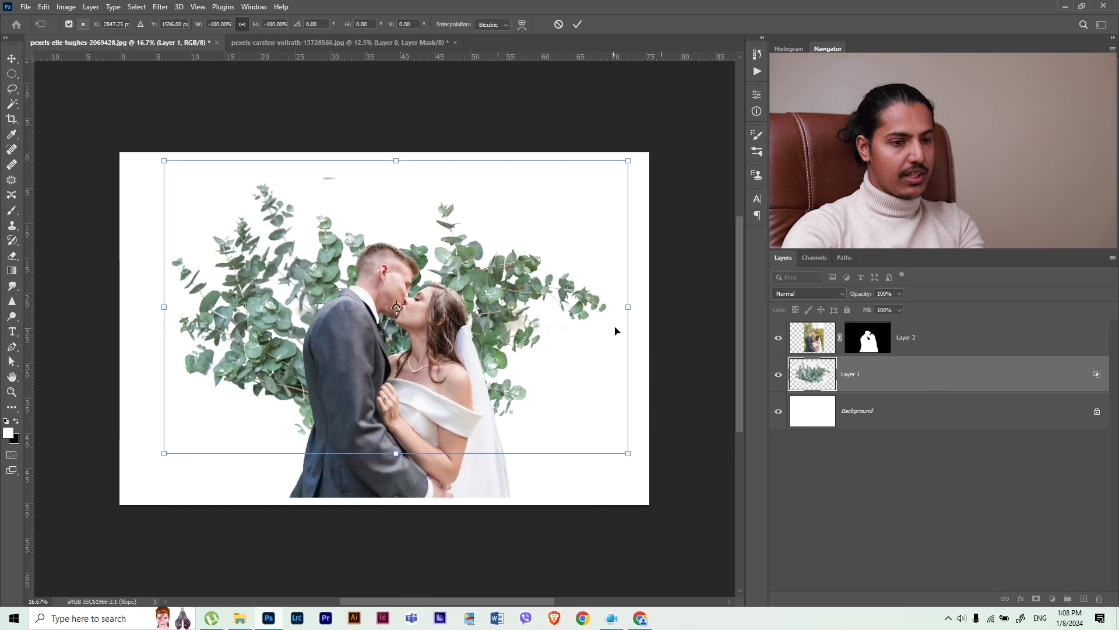
key("Return")
left_click(956, 344)
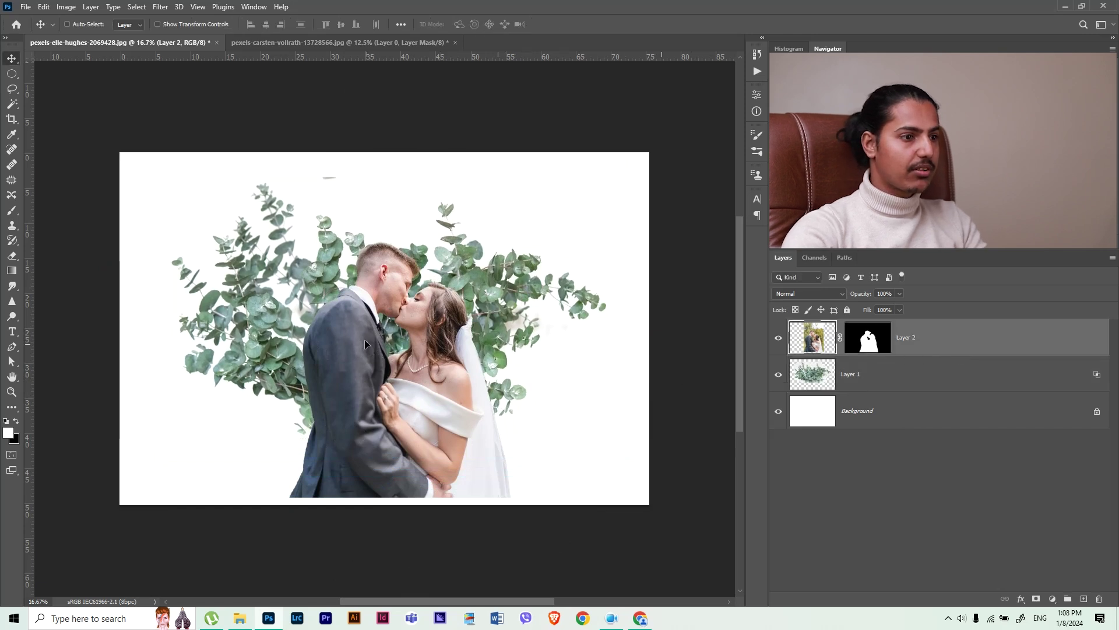
Clip Layer 2 to the eucalyptus layer and reposition the couple within the foliage
left_click_drag(382, 378, 373, 365)
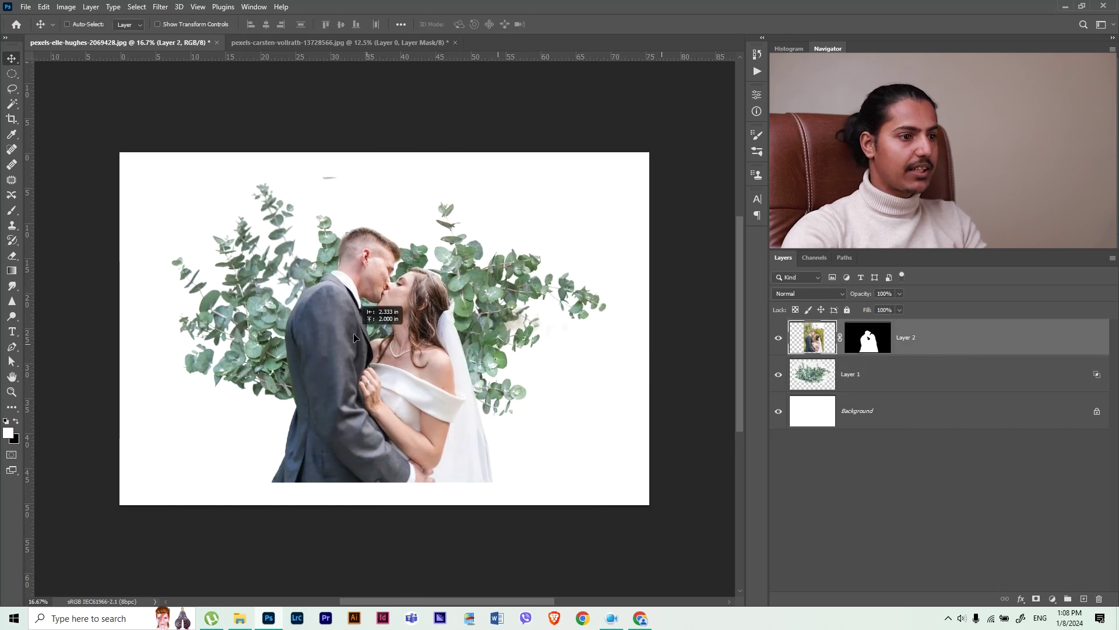
right_click(975, 342)
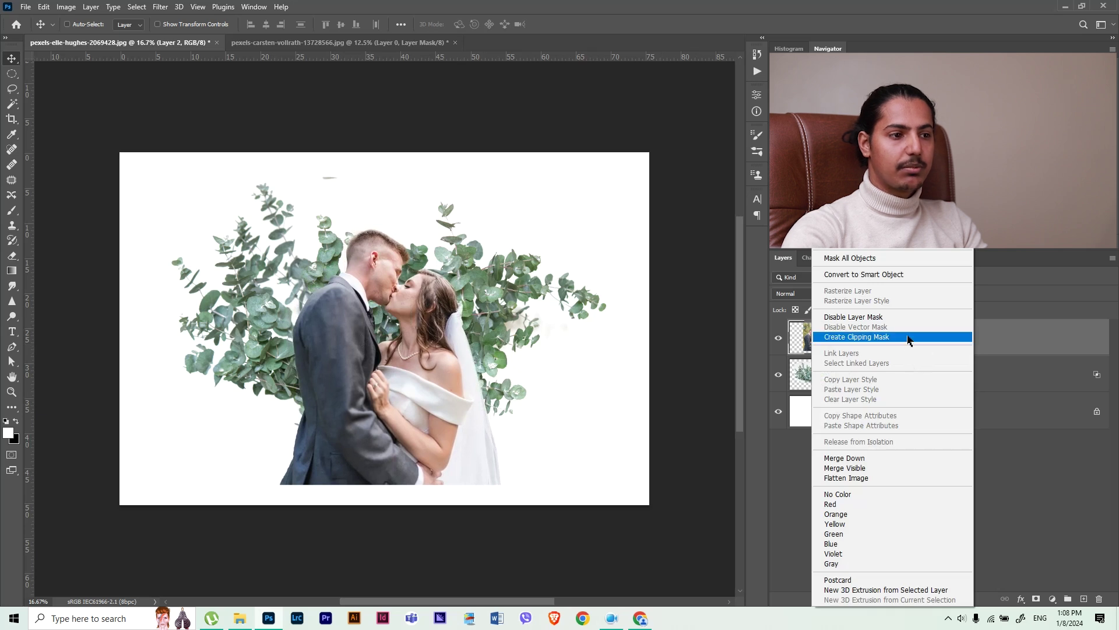
left_click(910, 339)
mouse_move(441, 310)
left_mouse_down()
mouse_move(483, 320)
mouse_move(408, 308)
left_mouse_up()
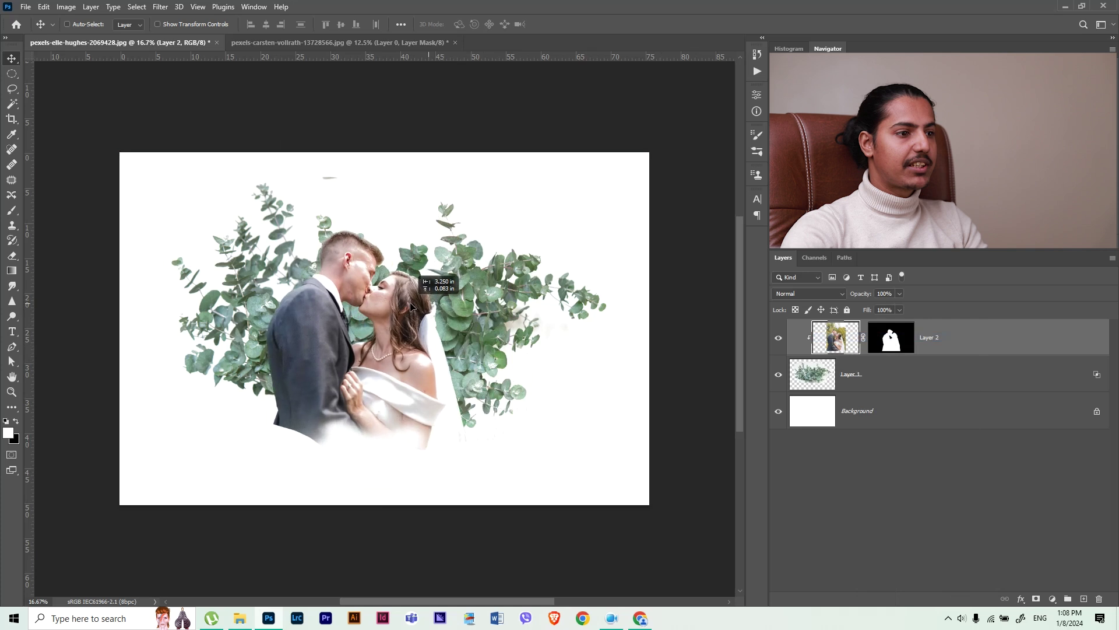
mouse_move(408, 308)
left_mouse_down()
mouse_move(436, 330)
mouse_move(438, 358)
left_mouse_up()
scroll(408, 336, "up", 1)
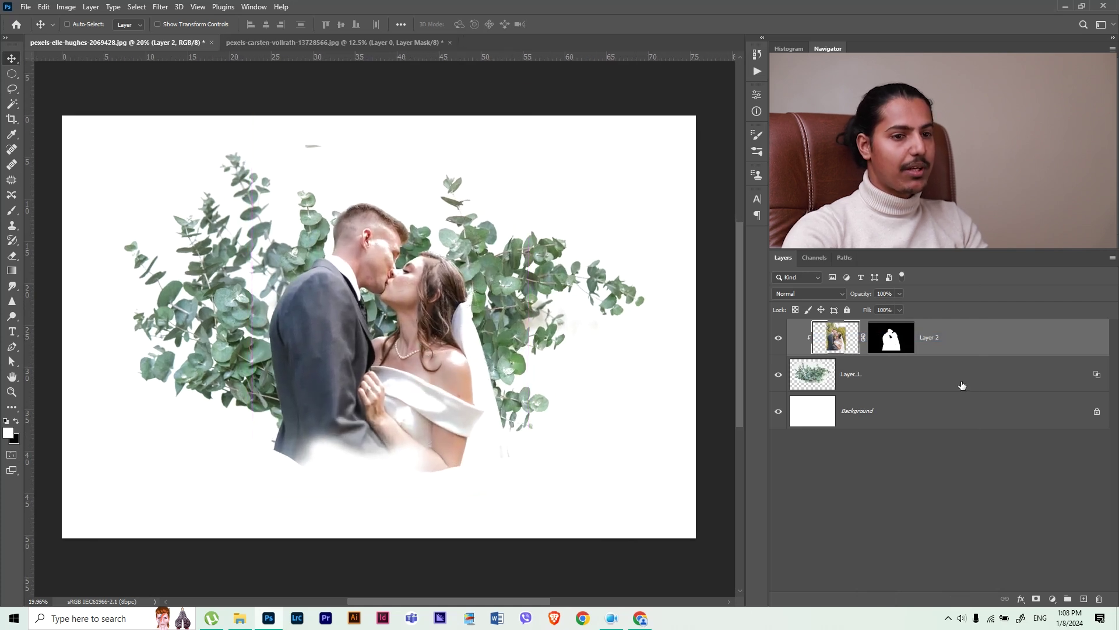
Split Layer 2's Underlying Layer Blend If white slider to 203/221, then reposition the couple
double_click(1095, 341)
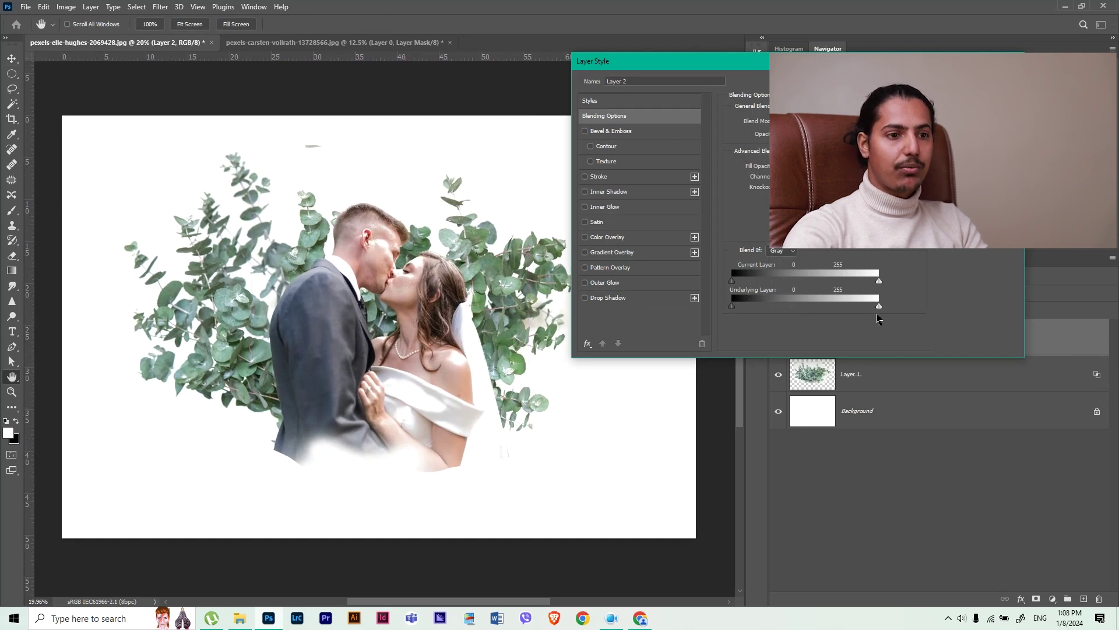
left_click_drag(879, 307, 854, 306)
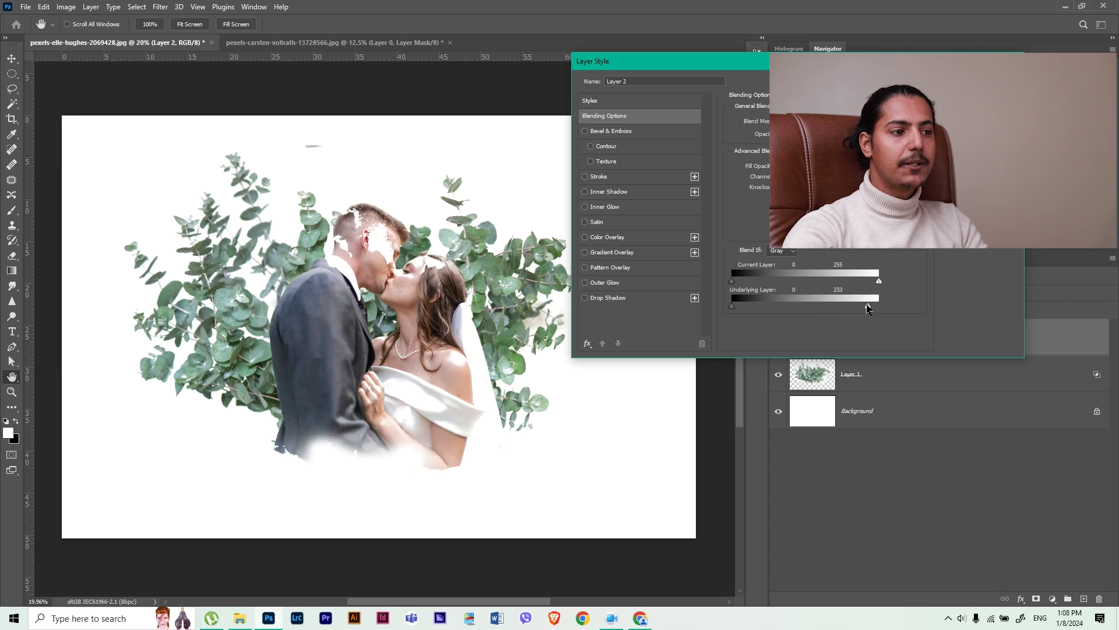
mouse_move(855, 307)
left_mouse_down()
mouse_move(880, 307)
mouse_move(849, 307)
mouse_move(860, 309)
left_mouse_up()
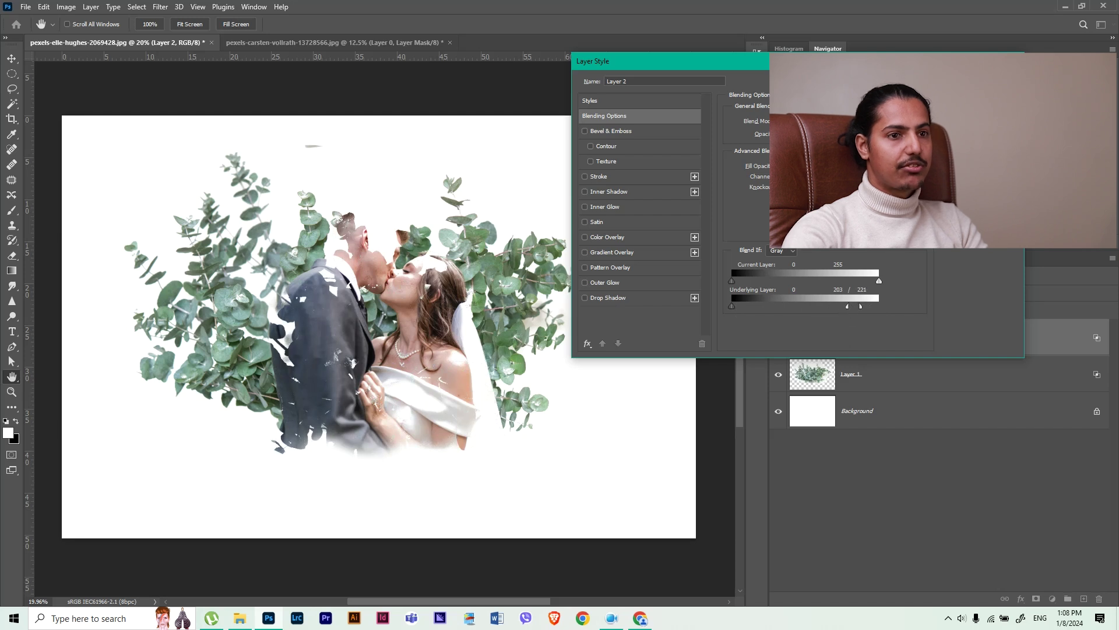
key("Return")
key("v")
left_click_drag(414, 313, 435, 343)
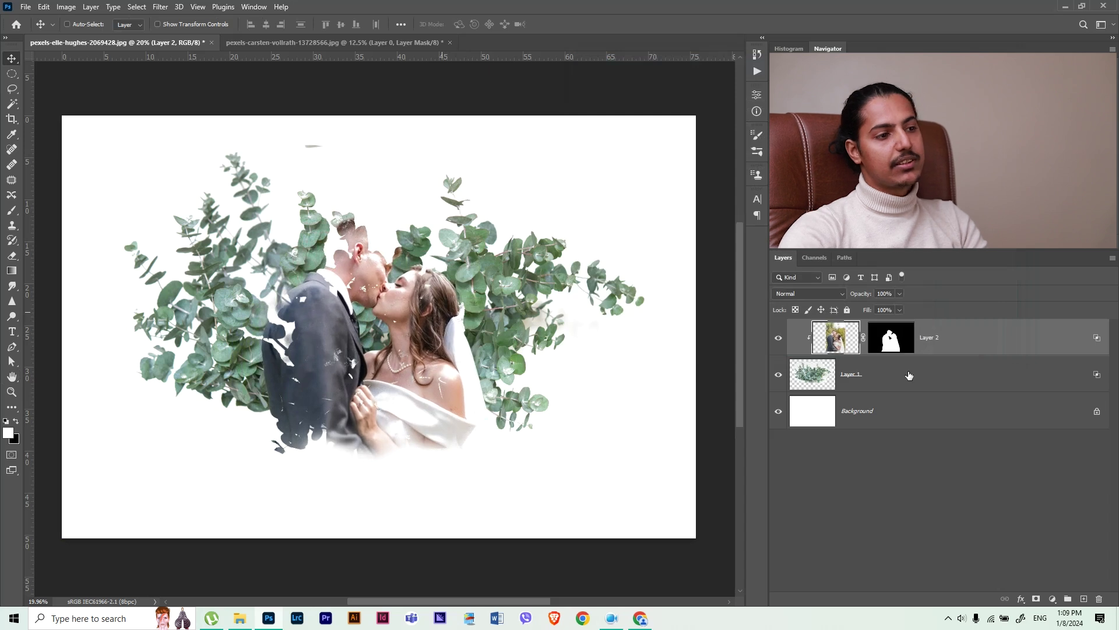
left_click(1052, 598)
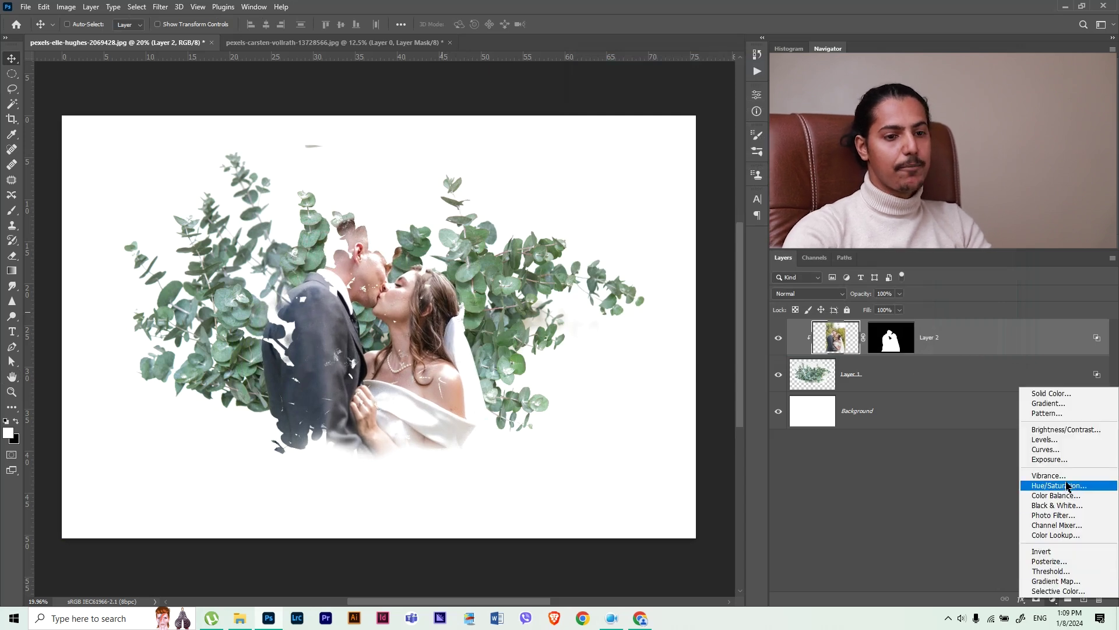
left_click(1076, 506)
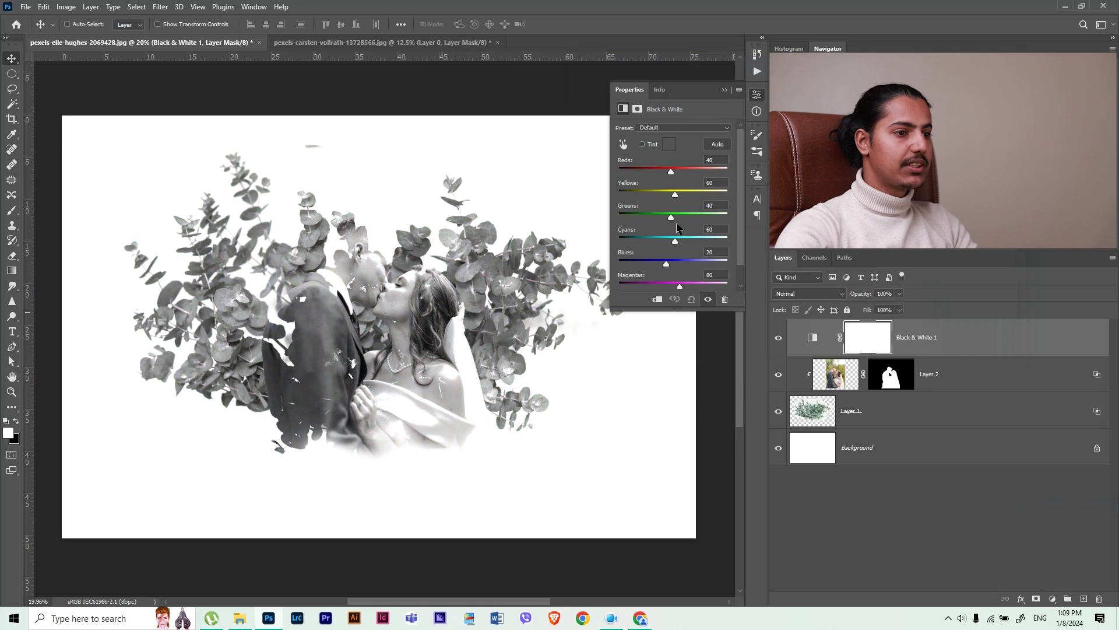
left_click_drag(668, 173, 657, 175)
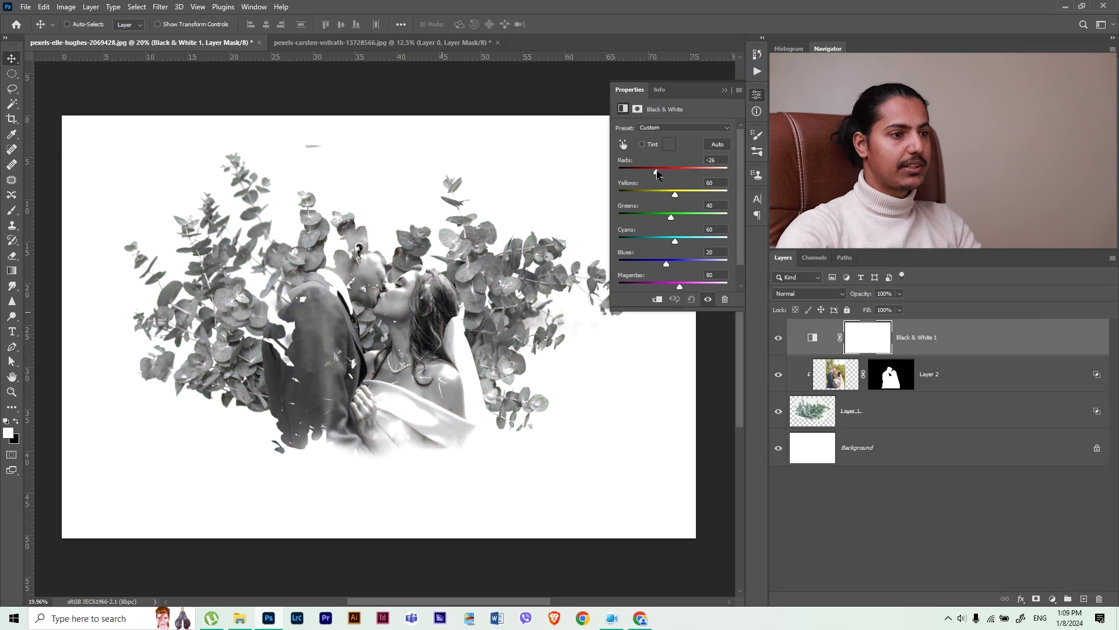
left_click(725, 91)
left_click(816, 411)
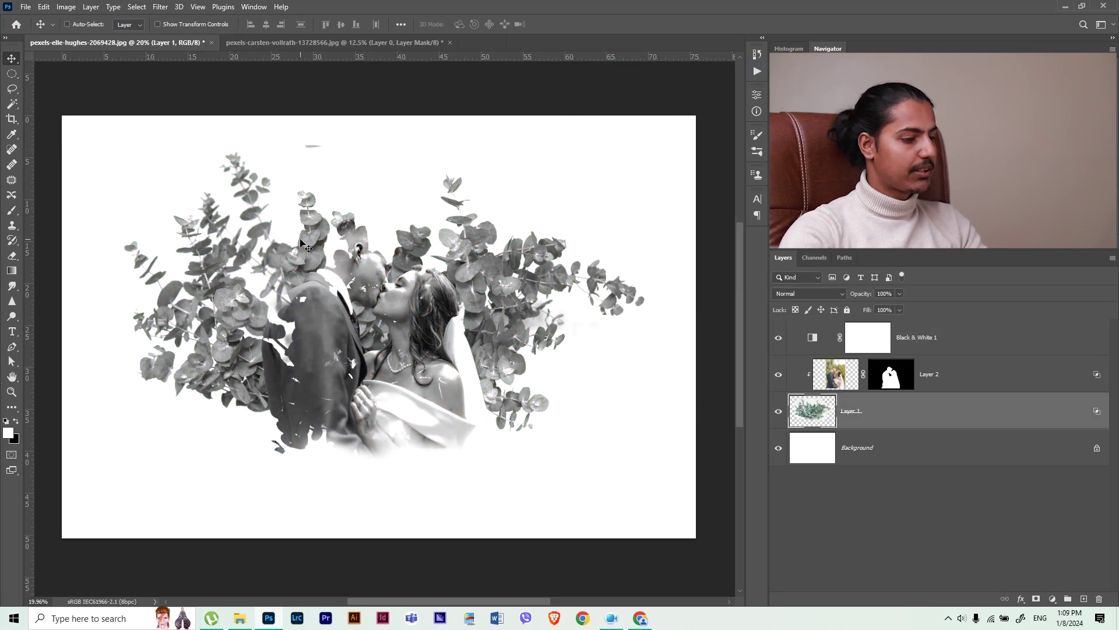
key("e")
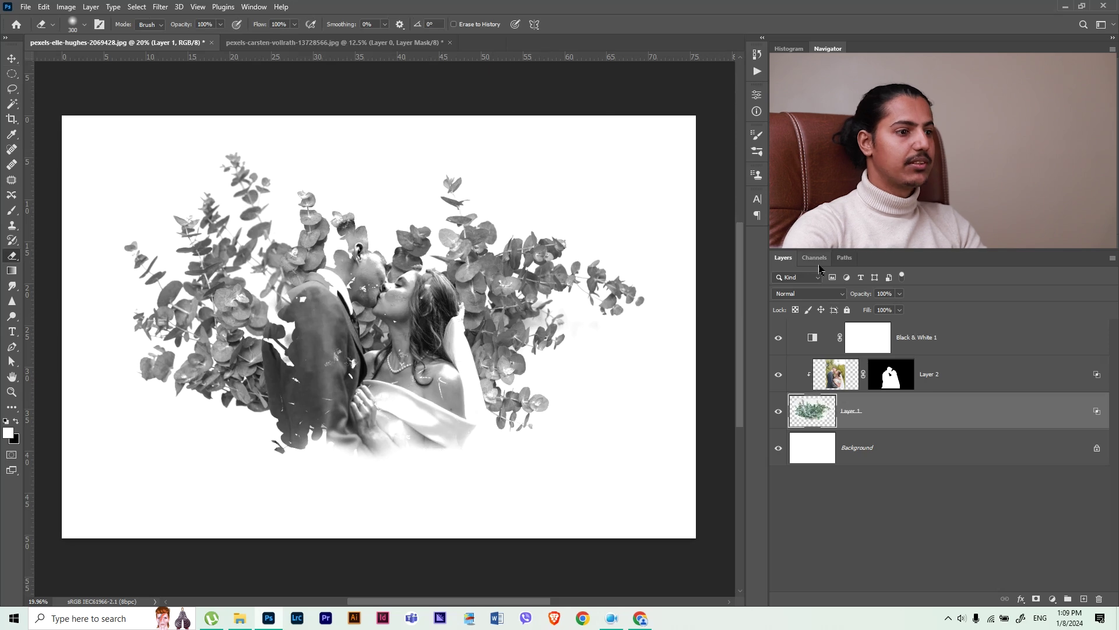
left_click(948, 339)
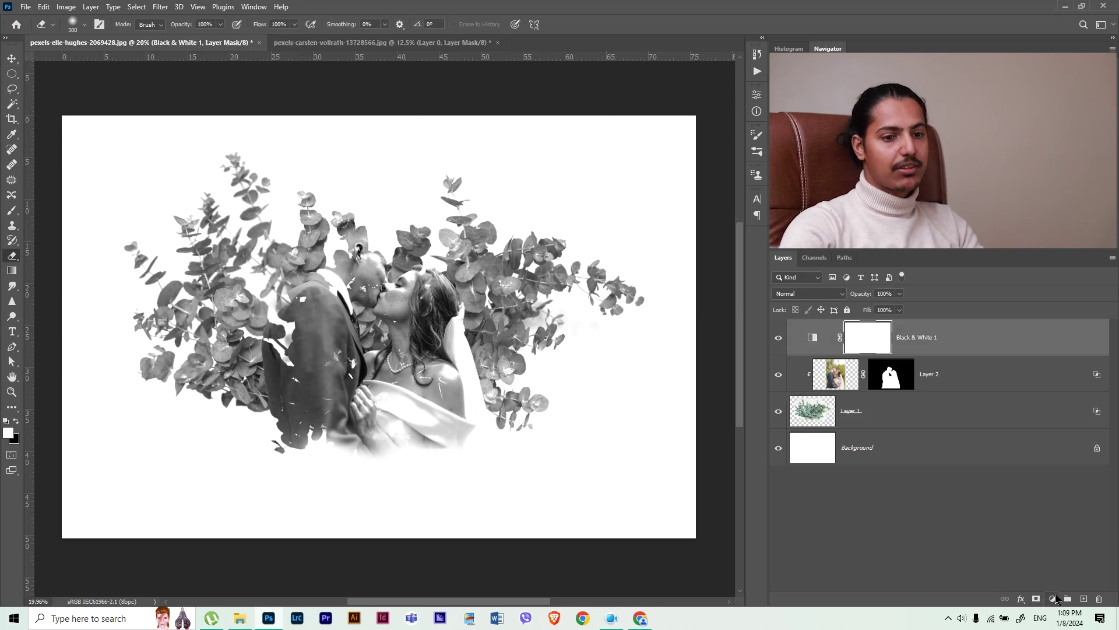
left_click(1056, 598)
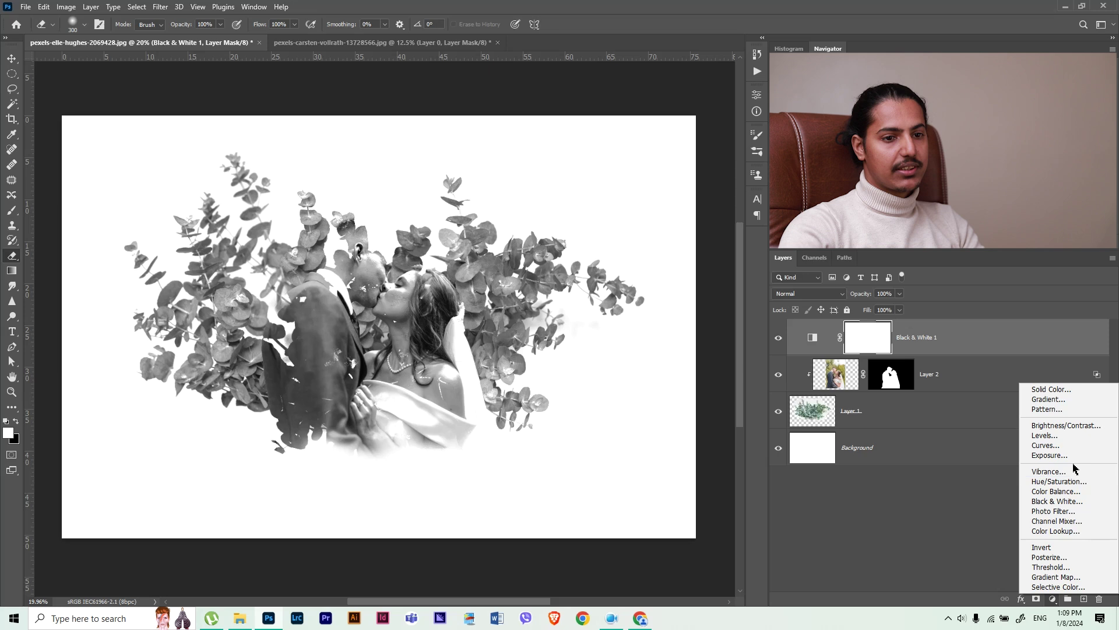
left_click(1078, 426)
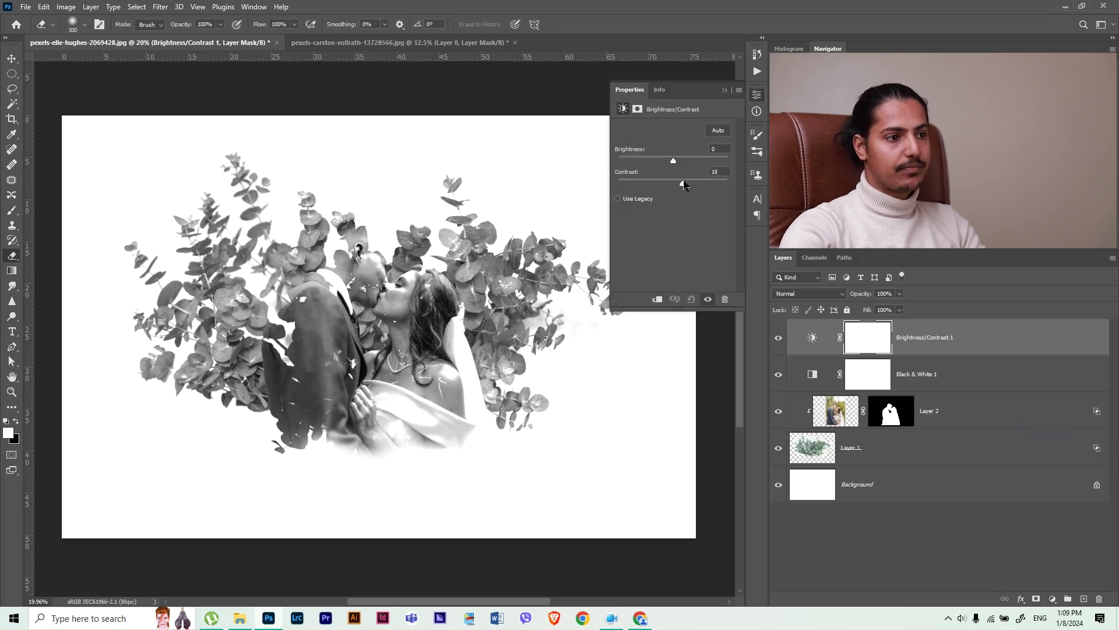
left_click(725, 91)
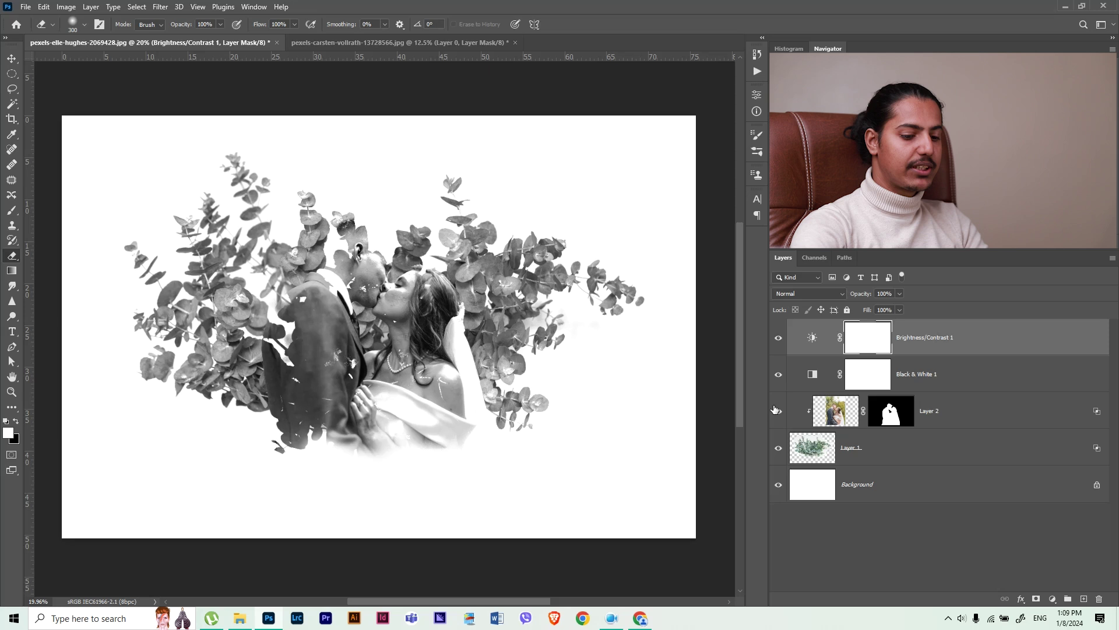
key("Delete")
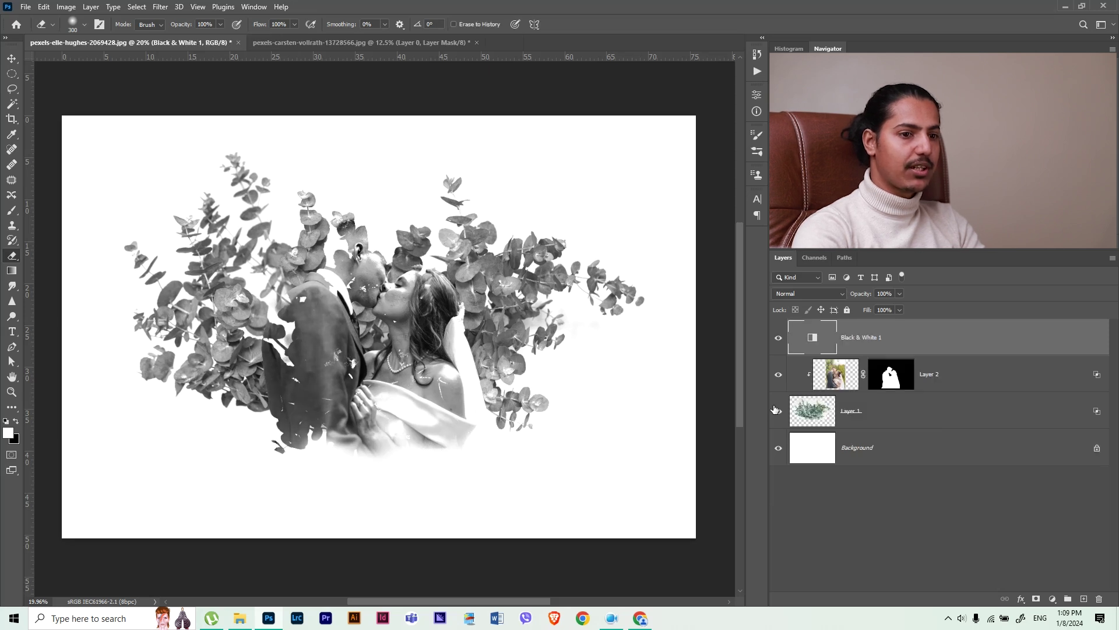
key("Delete")
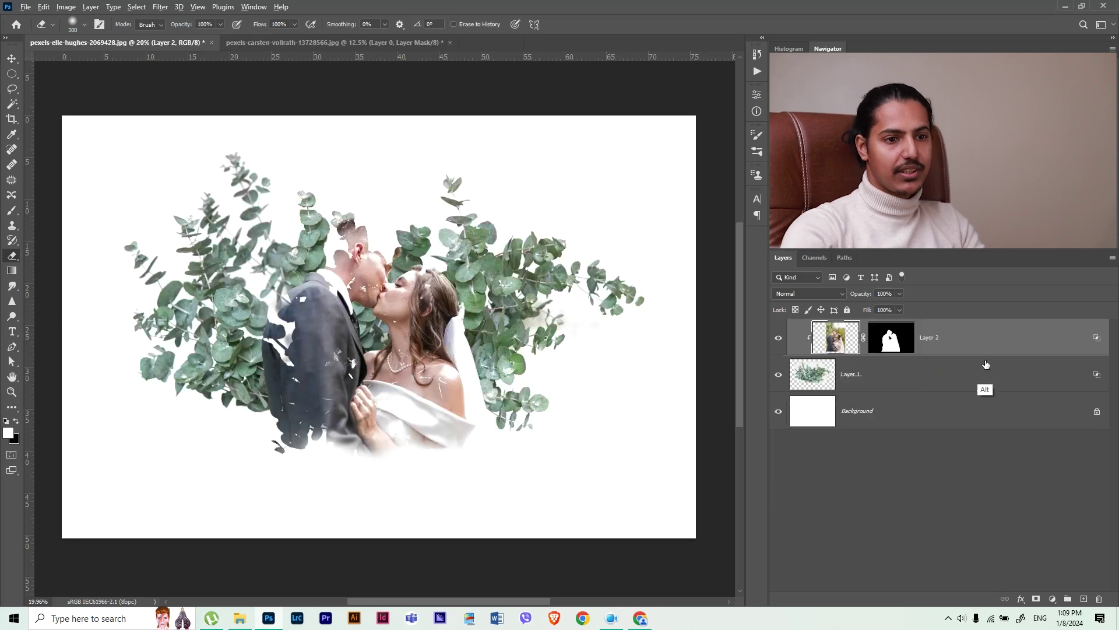
Release and hide the couple, then turn the eucalyptus upright and move it lower-left
left_click(985, 352, "alt")
left_click(779, 337)
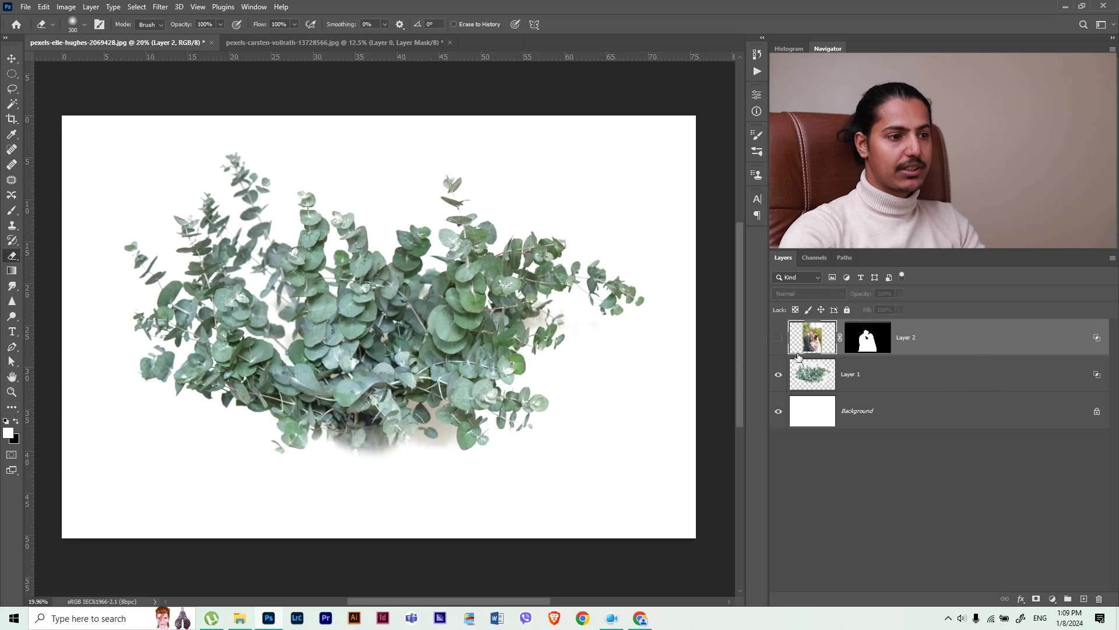
left_click(901, 388)
key("ctrl+t")
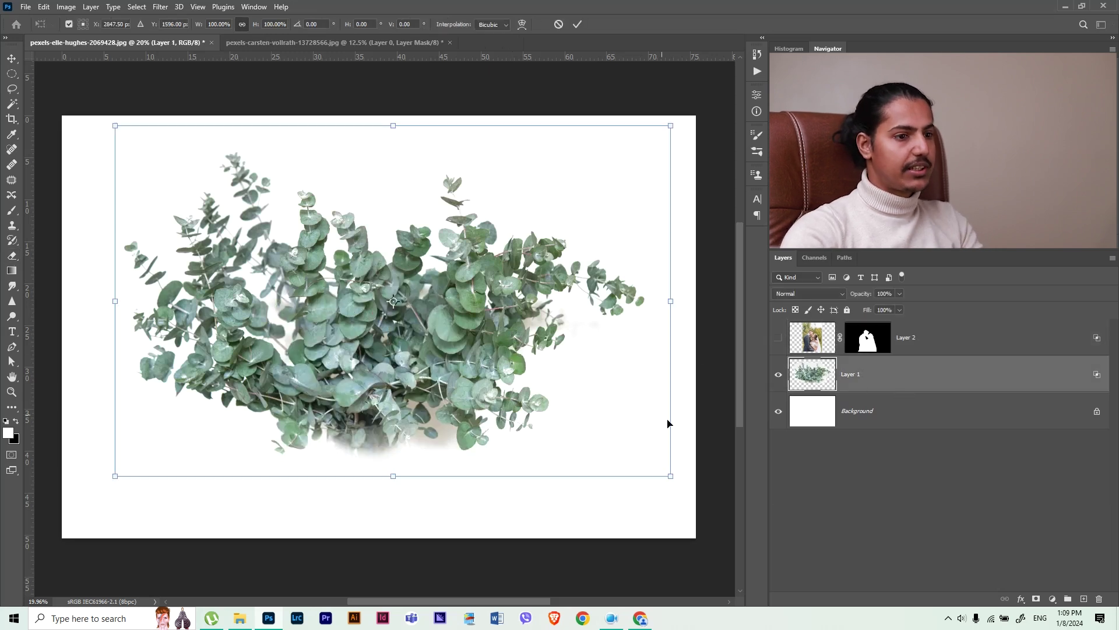
left_click_drag(677, 506, 290, 230)
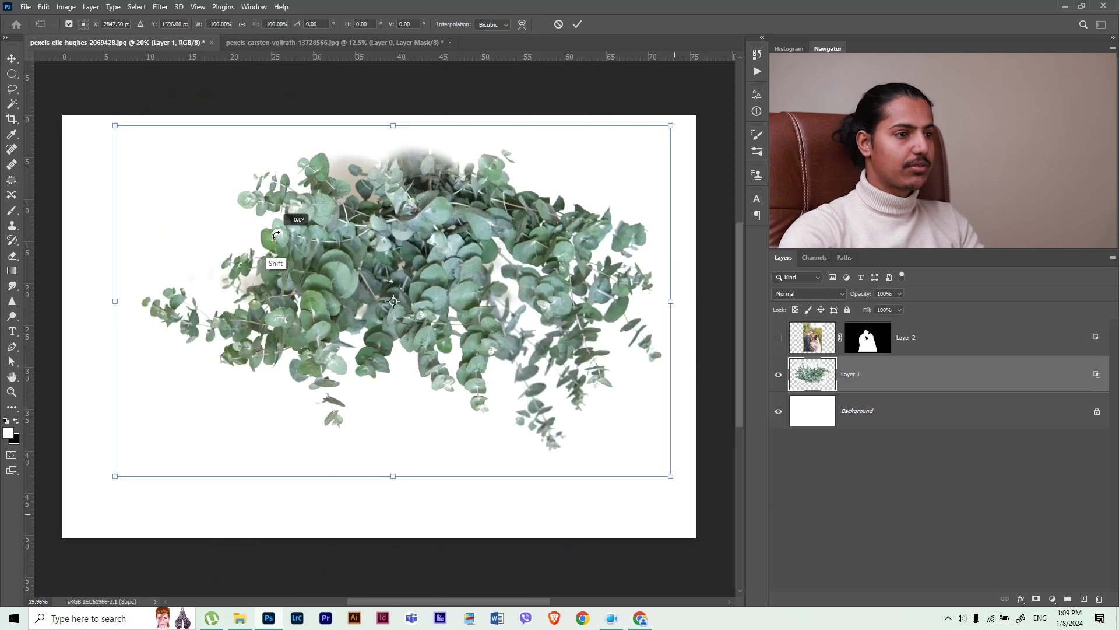
left_click_drag(439, 290, 407, 350)
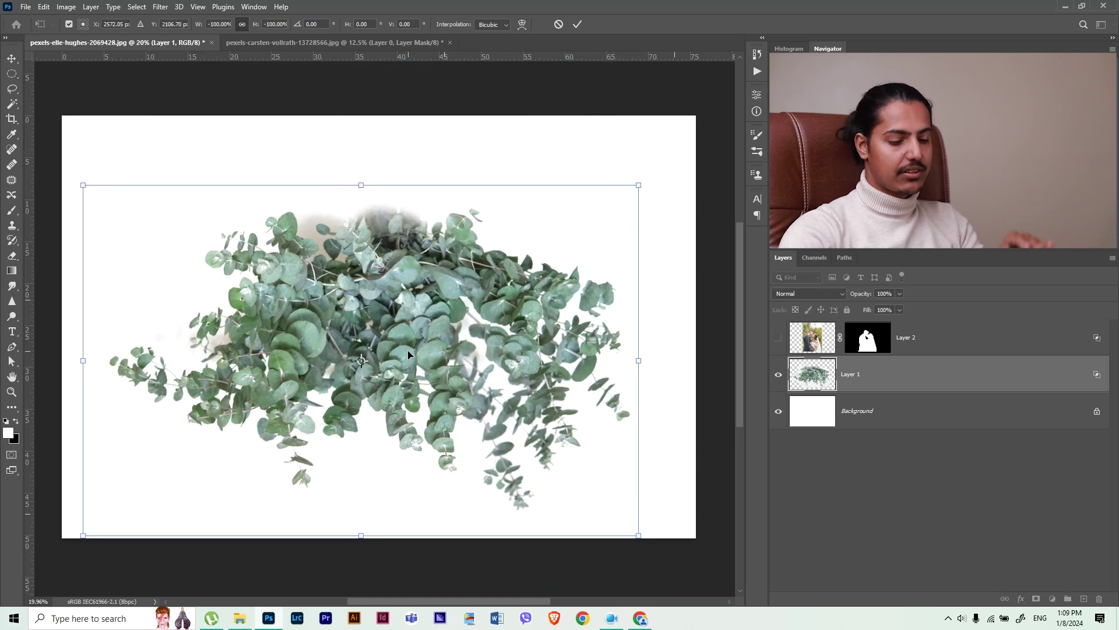
key("Return")
key("e")
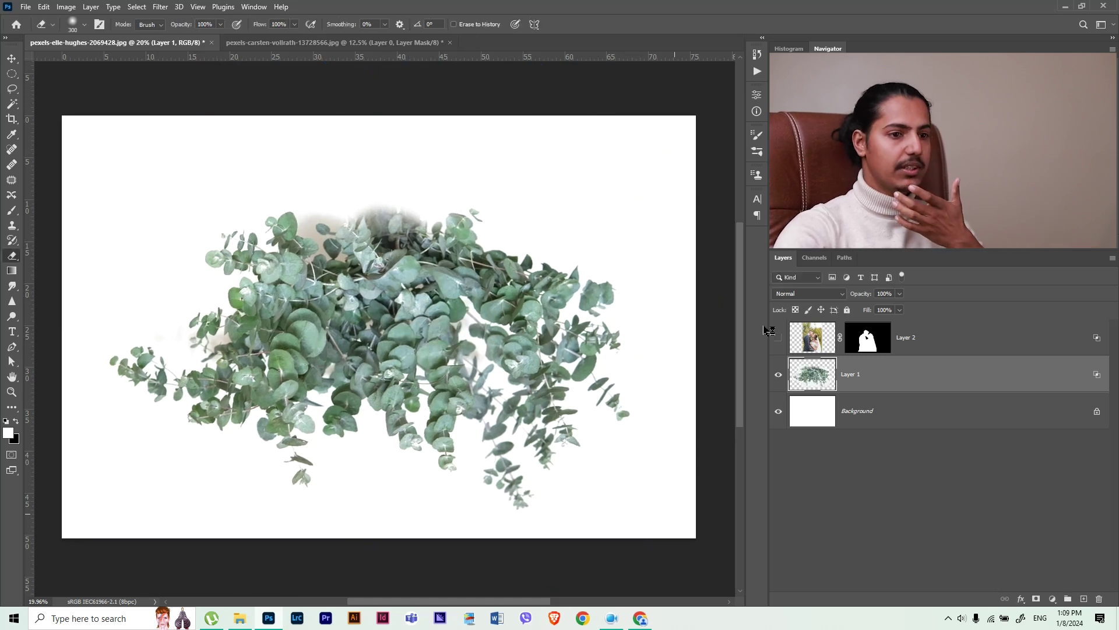
Show Layer 2 again and move the couple up and left over the eucalyptus
left_click(778, 338)
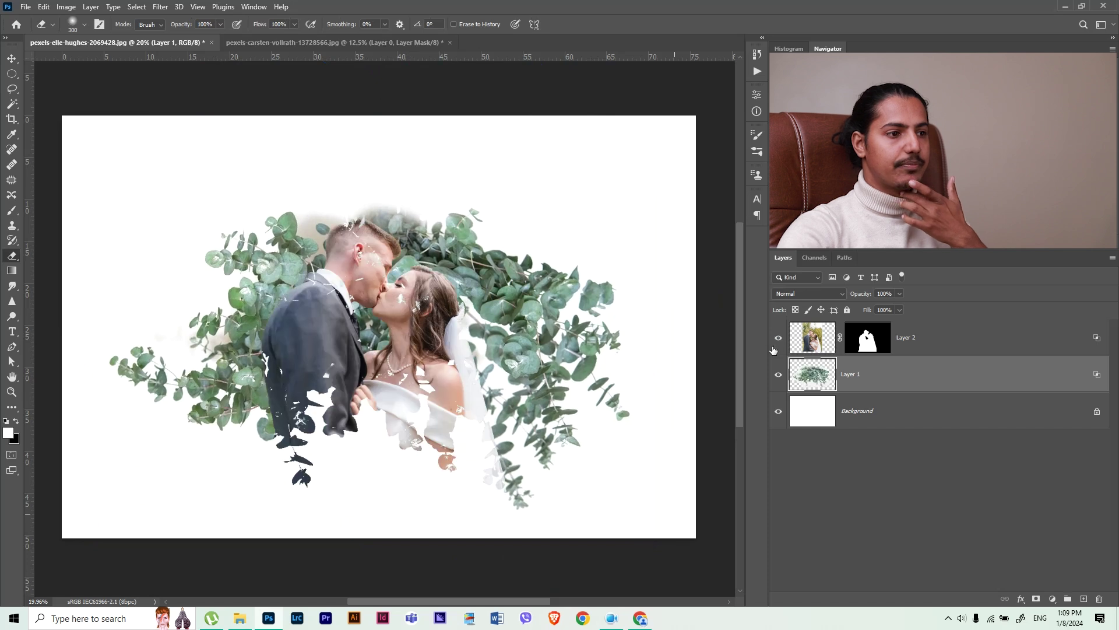
key("b")
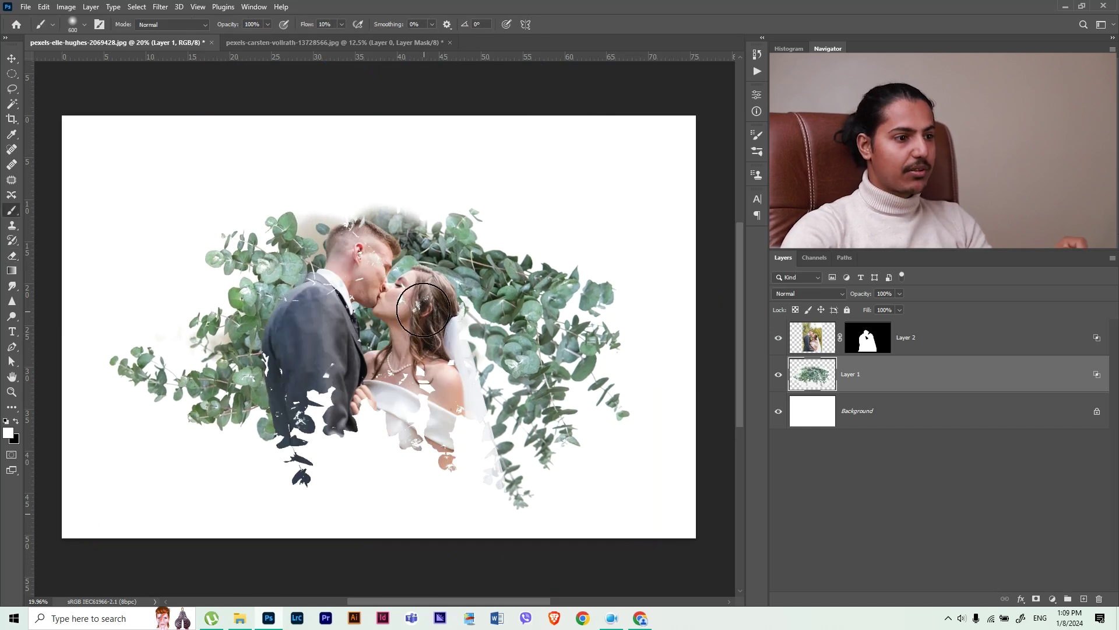
left_click(942, 349)
key("v")
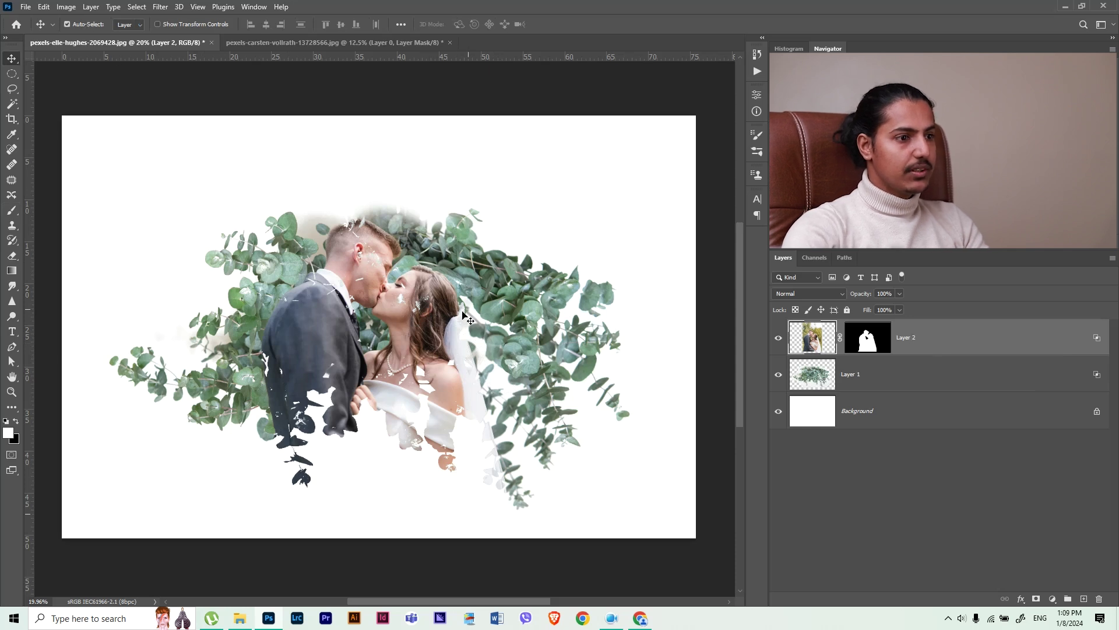
left_click_drag(475, 309, 432, 260)
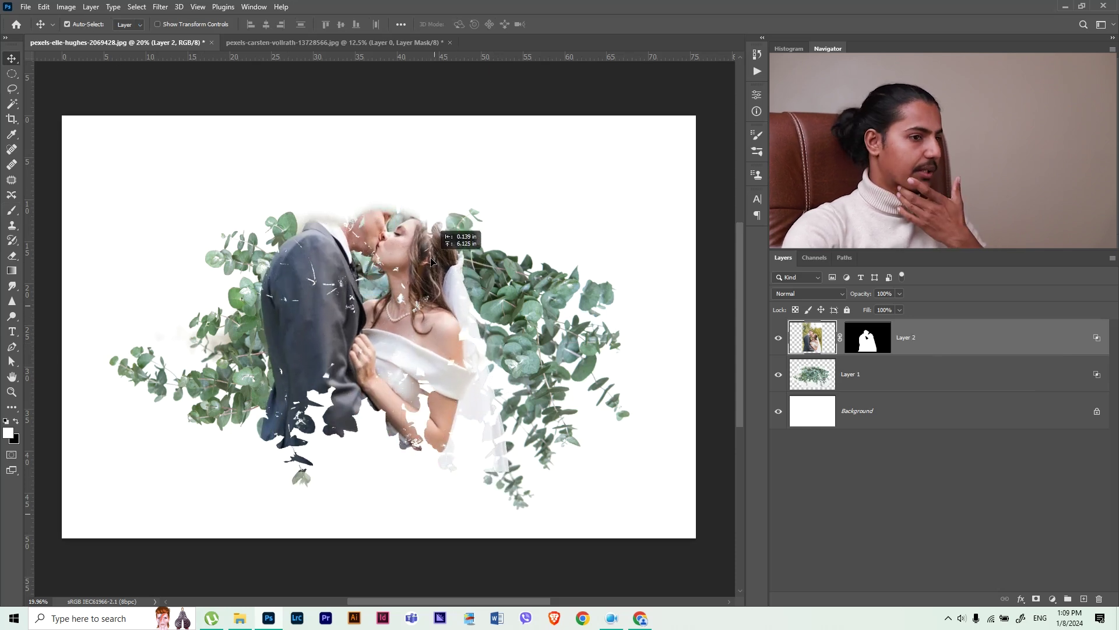
left_click_drag(432, 260, 432, 262)
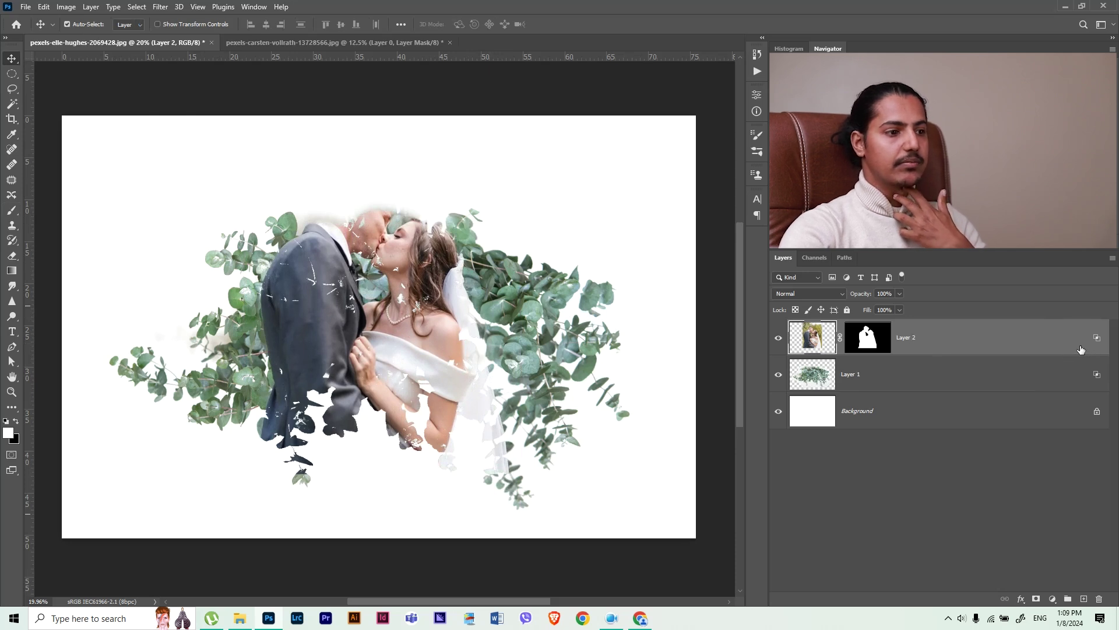
left_click_drag(449, 362, 453, 365)
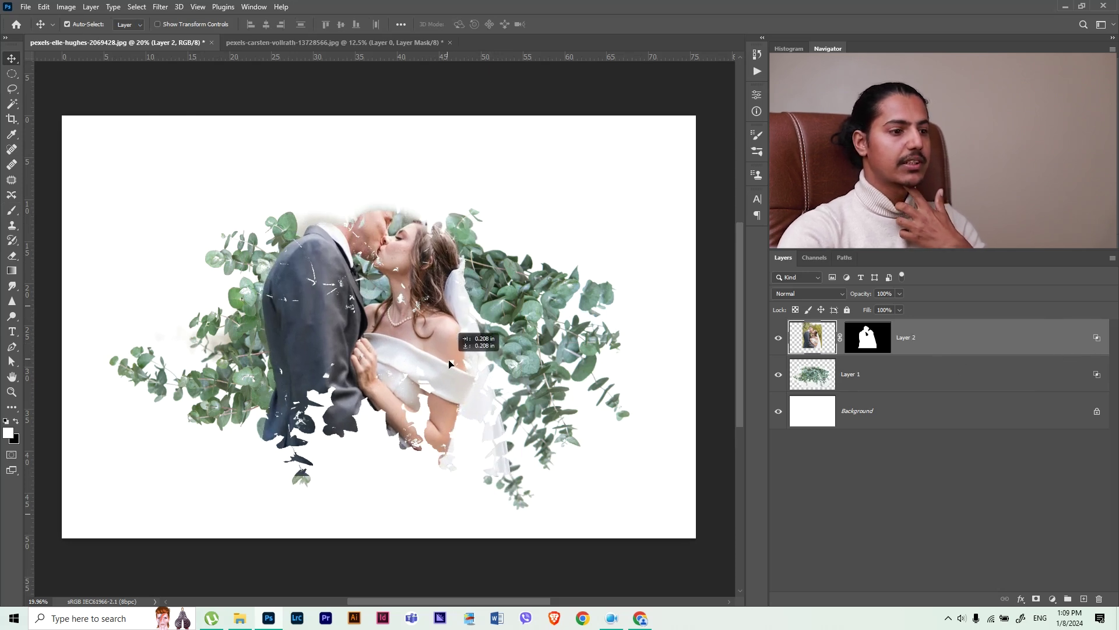
key("ctrl+t")
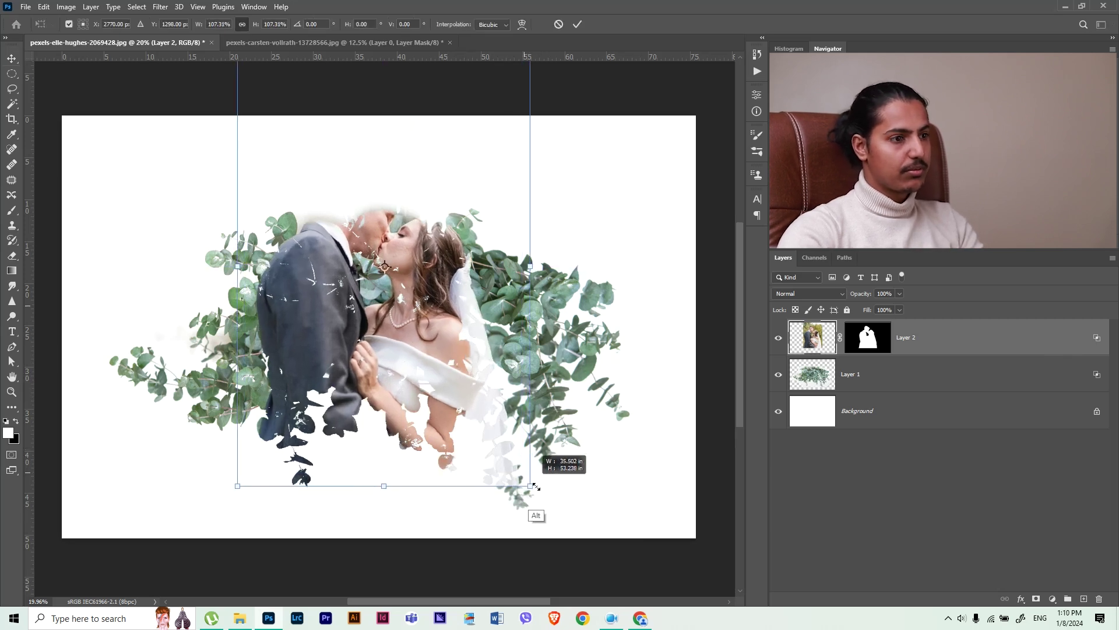
Scale the Layer 2 couple to about 121.8%, nudge it over the eucalyptus, and apply the transform
left_click_drag(522, 471, 552, 519)
left_click_drag(518, 463, 520, 459)
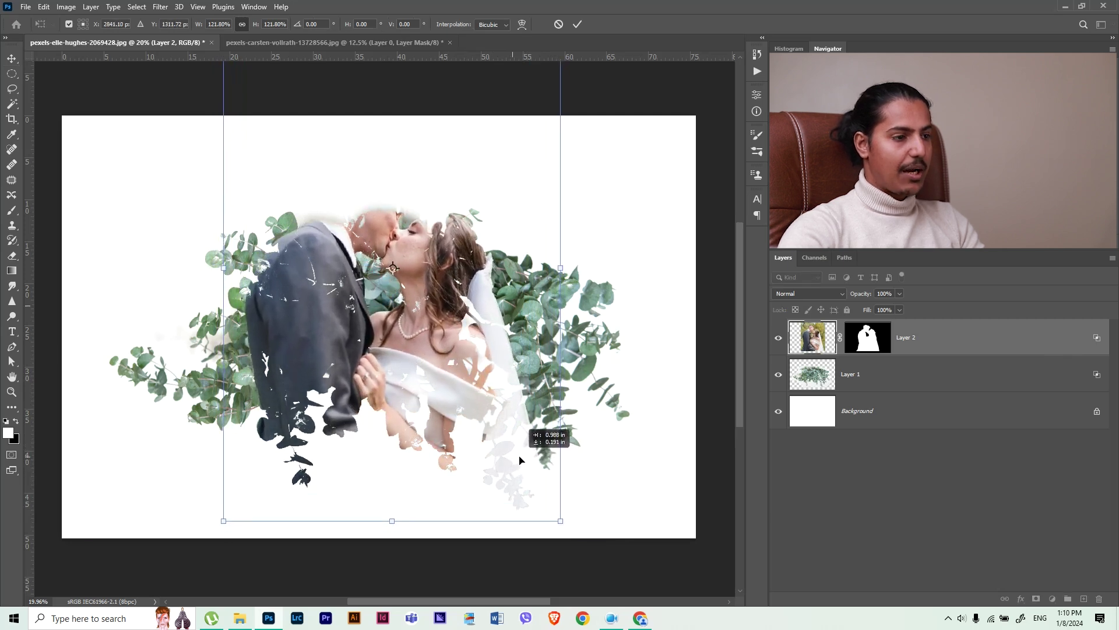
key("Return")
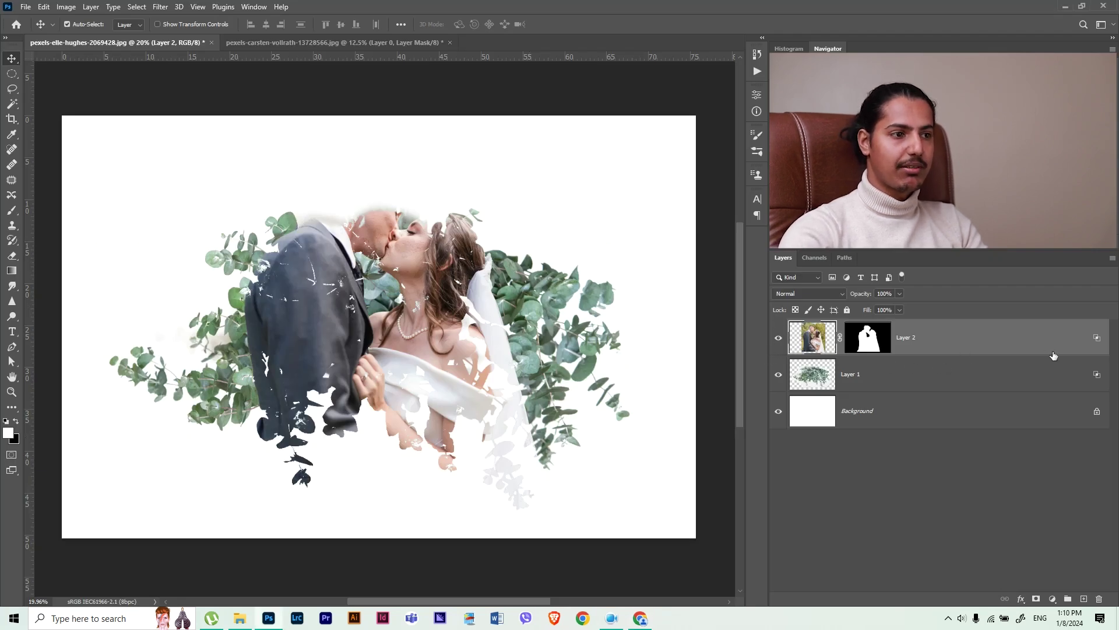
right_click(960, 351)
left_click(1018, 344)
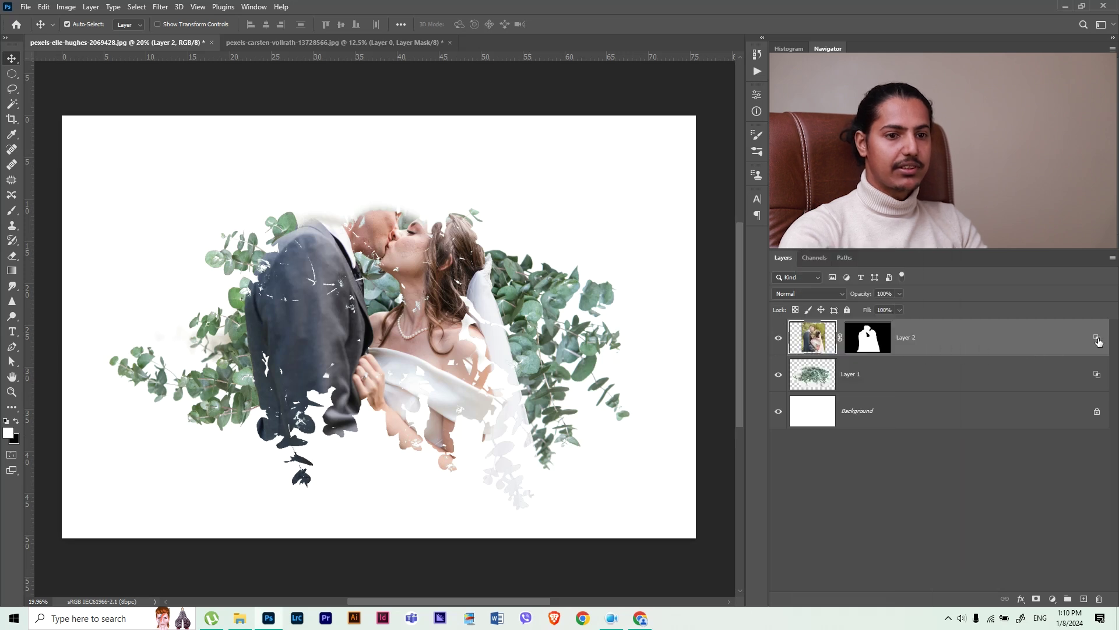
double_click(1099, 342)
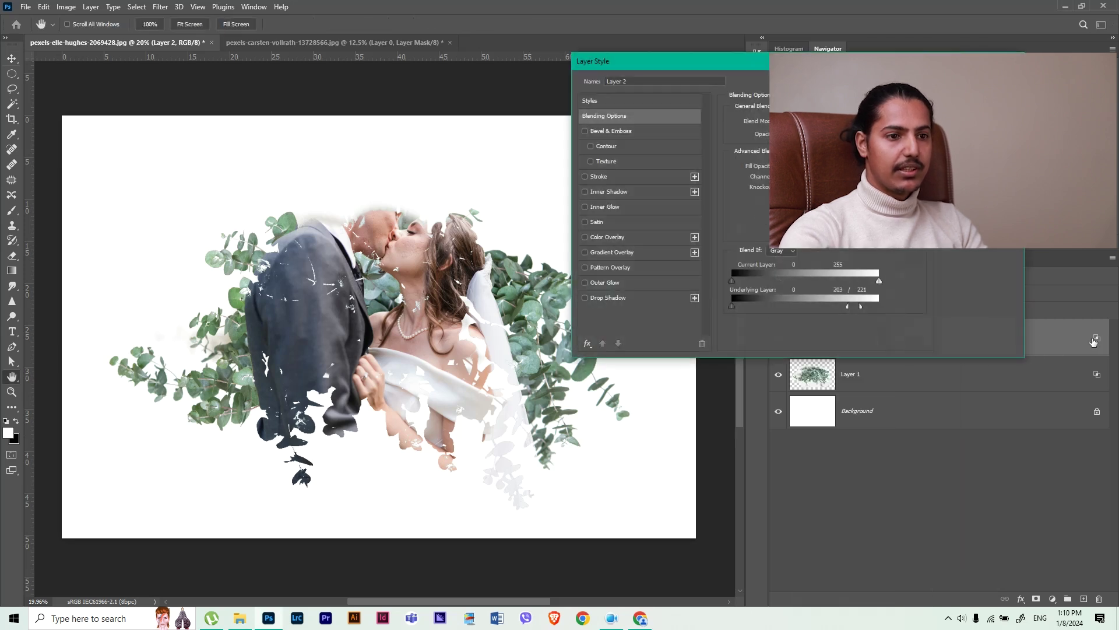
left_click_drag(863, 307, 911, 269)
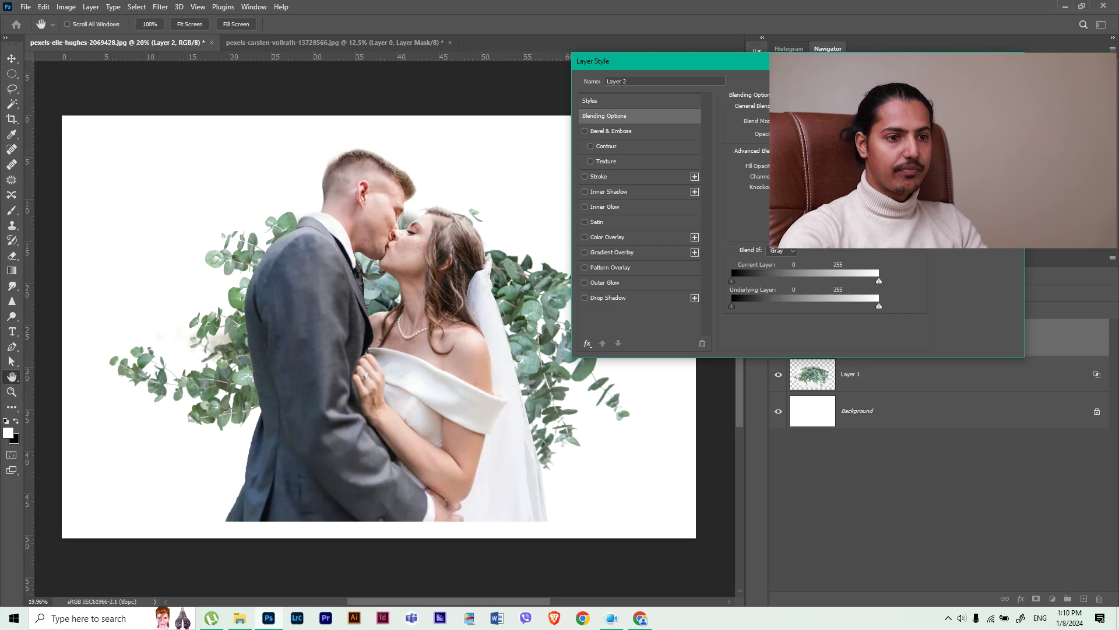
key("Return")
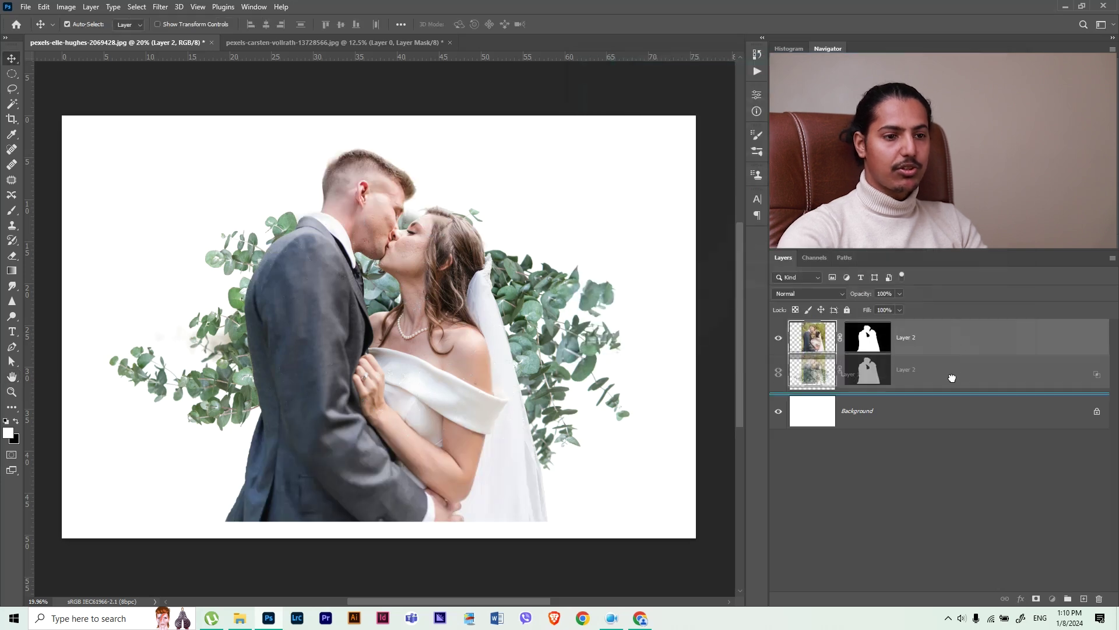
left_click_drag(959, 348, 944, 371)
left_click(963, 352, "alt")
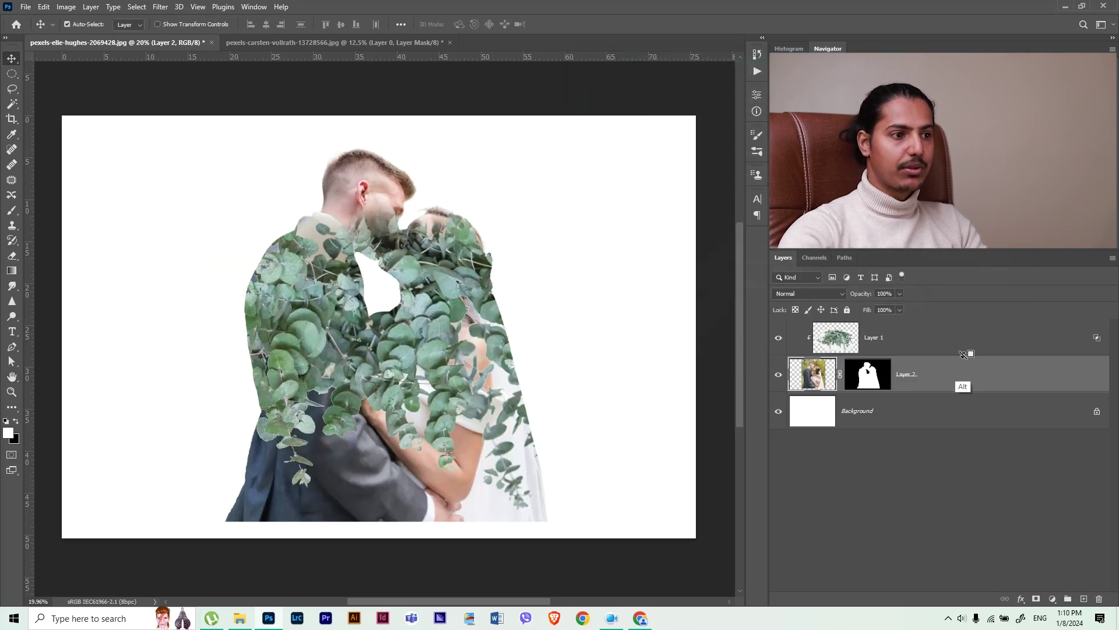
mouse_move(446, 303)
left_mouse_down()
mouse_move(442, 265)
mouse_move(431, 292)
mouse_move(457, 245)
left_mouse_up()
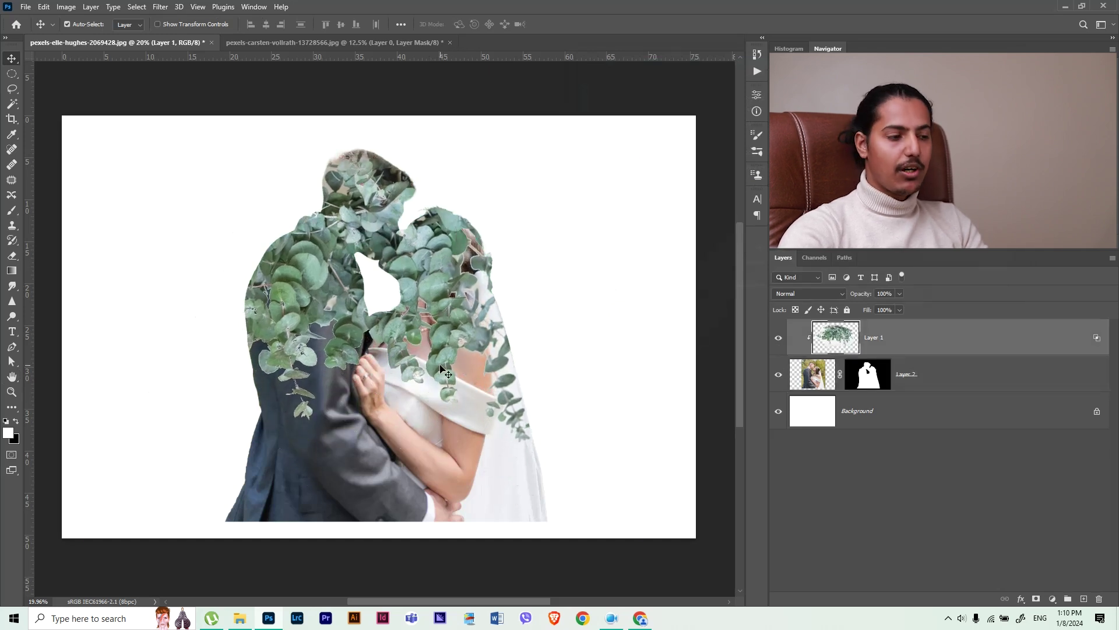
key("ctrl+alt+g")
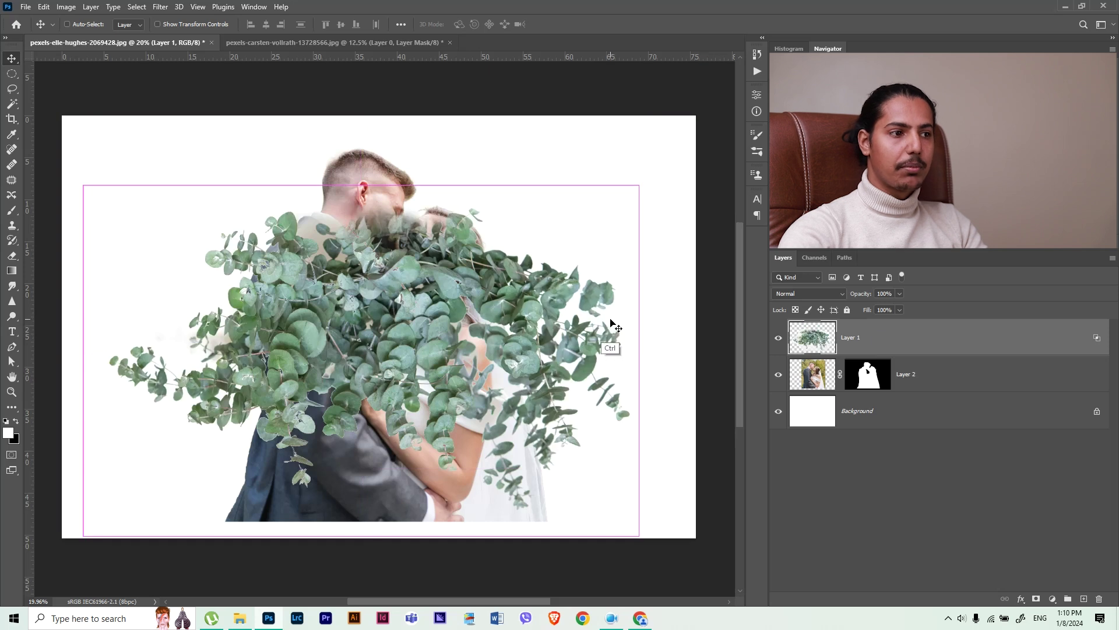
key("ctrl+bracketleft")
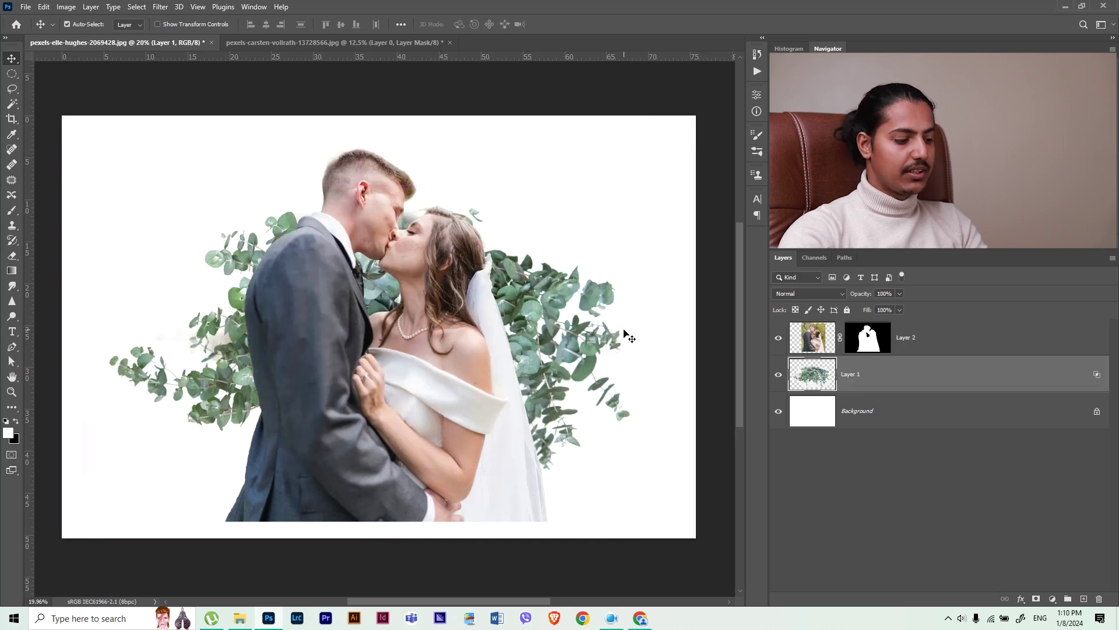
key("ctrl+alt+g")
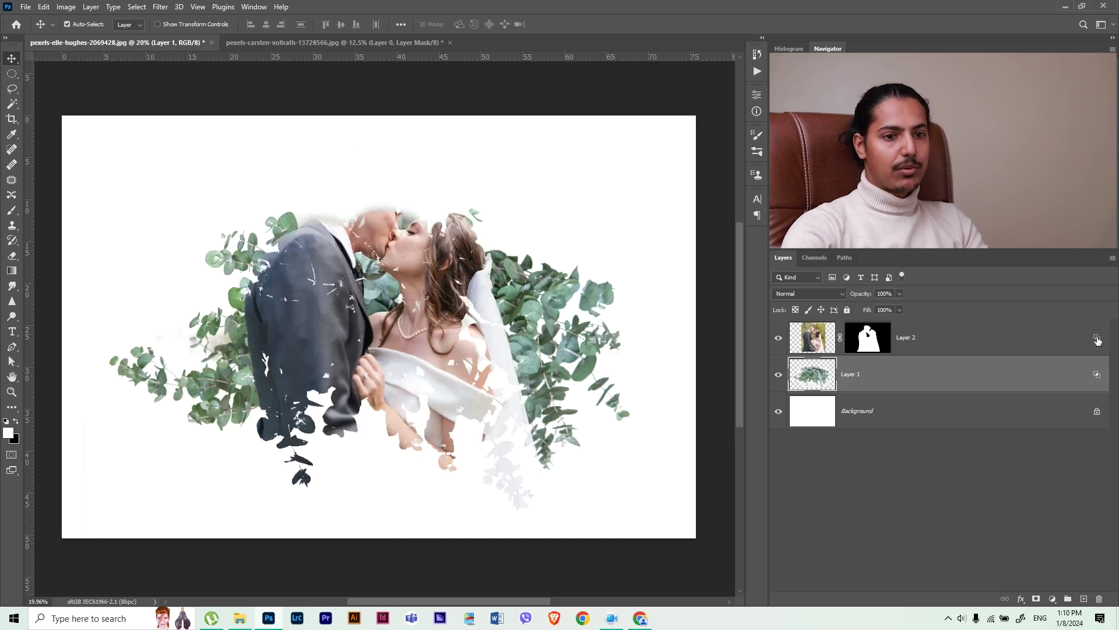
left_click(464, 284)
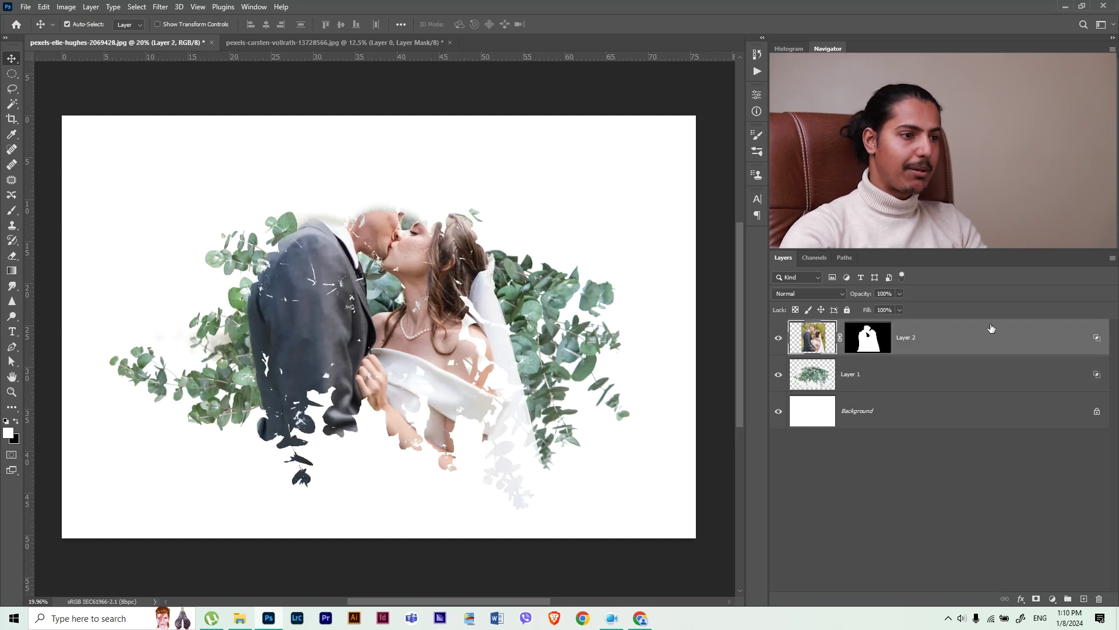
Duplicate Layer 2 and set the copy's Underlying Layer Blend If slider to 255
key("ctrl")
key("ctrl+j")
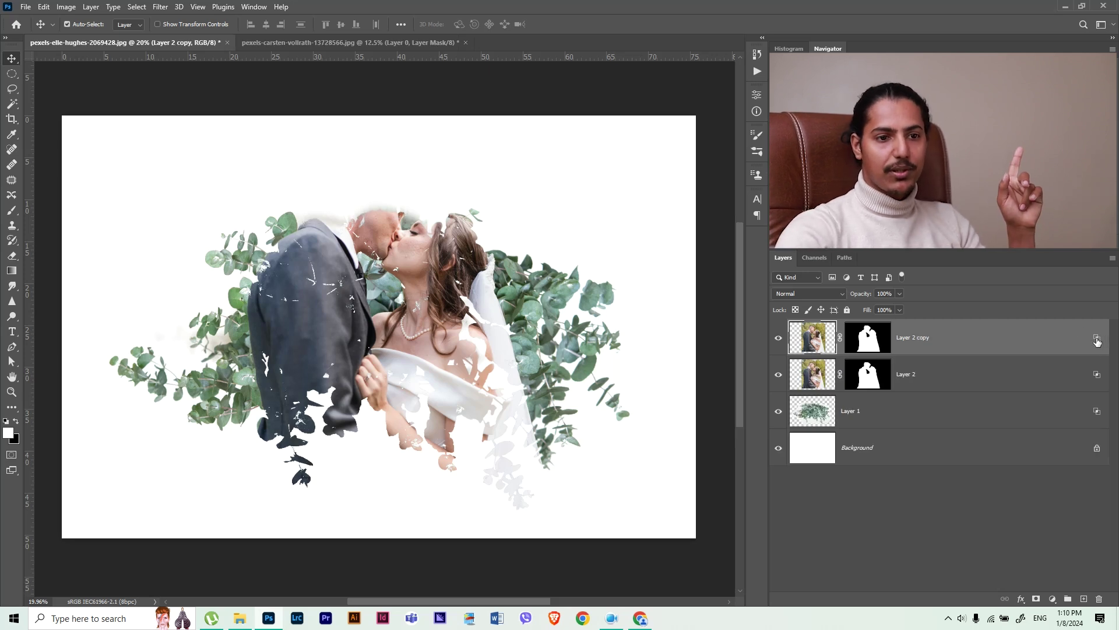
double_click(1065, 340)
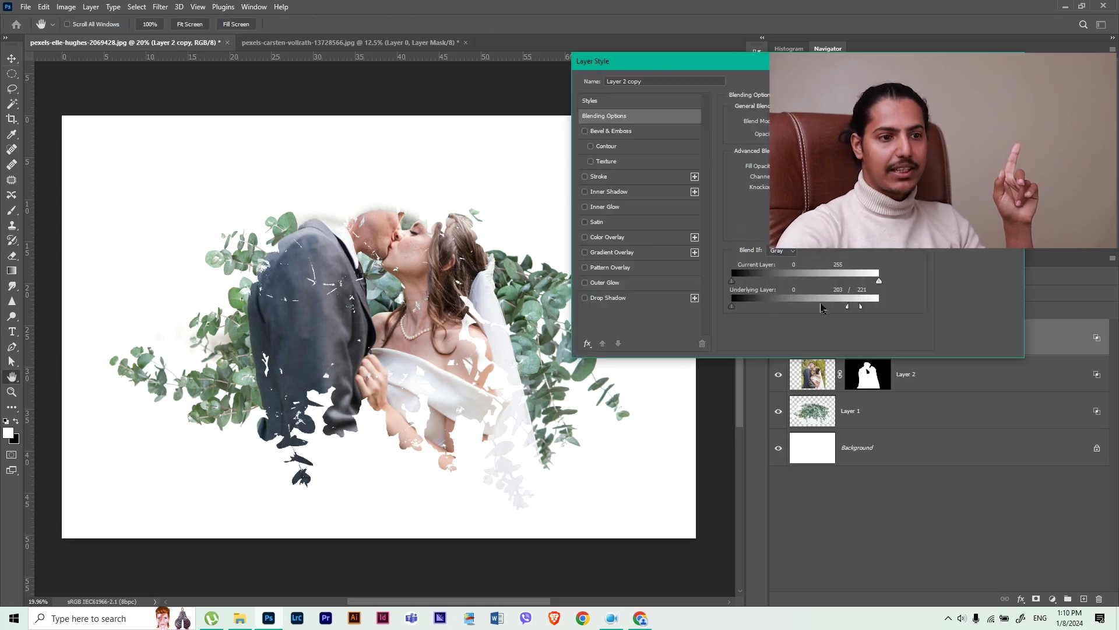
left_click_drag(849, 308, 924, 320)
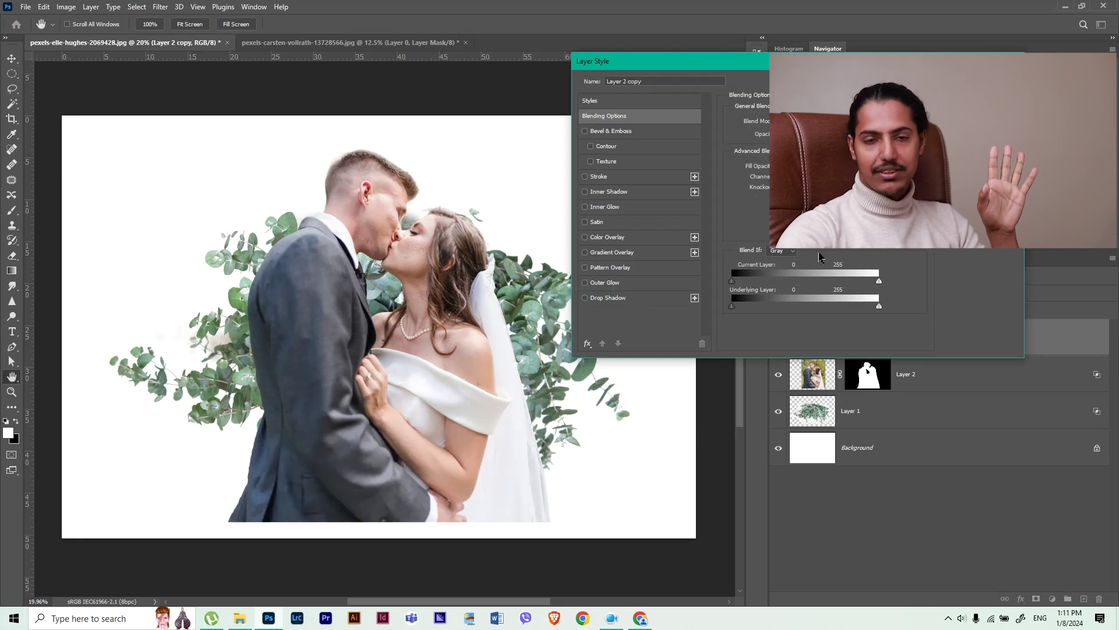
key("Return")
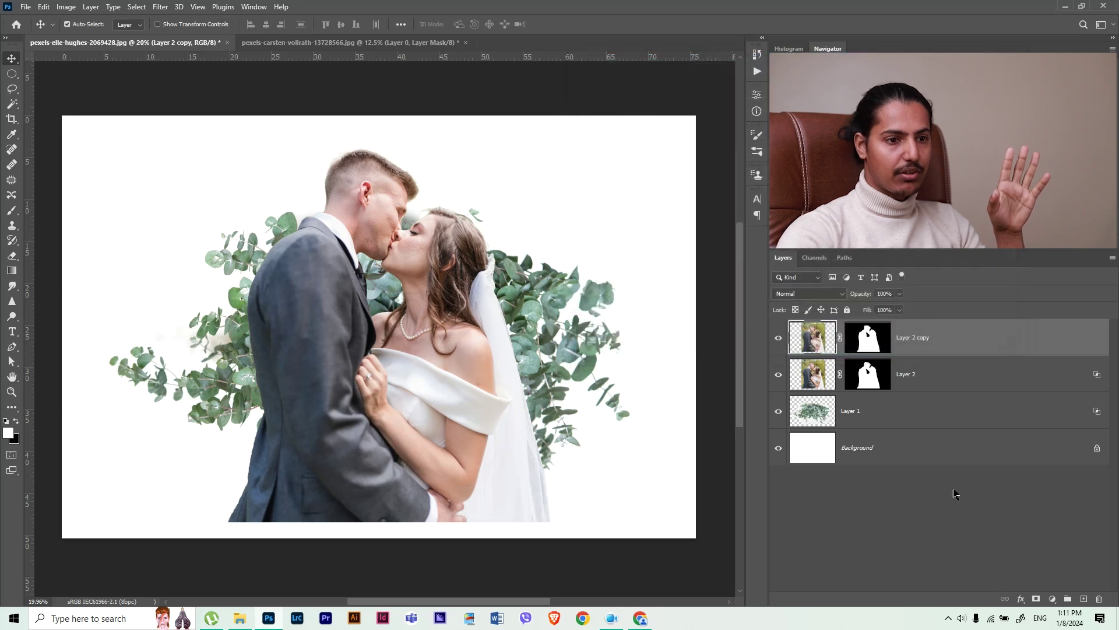
left_click(870, 344)
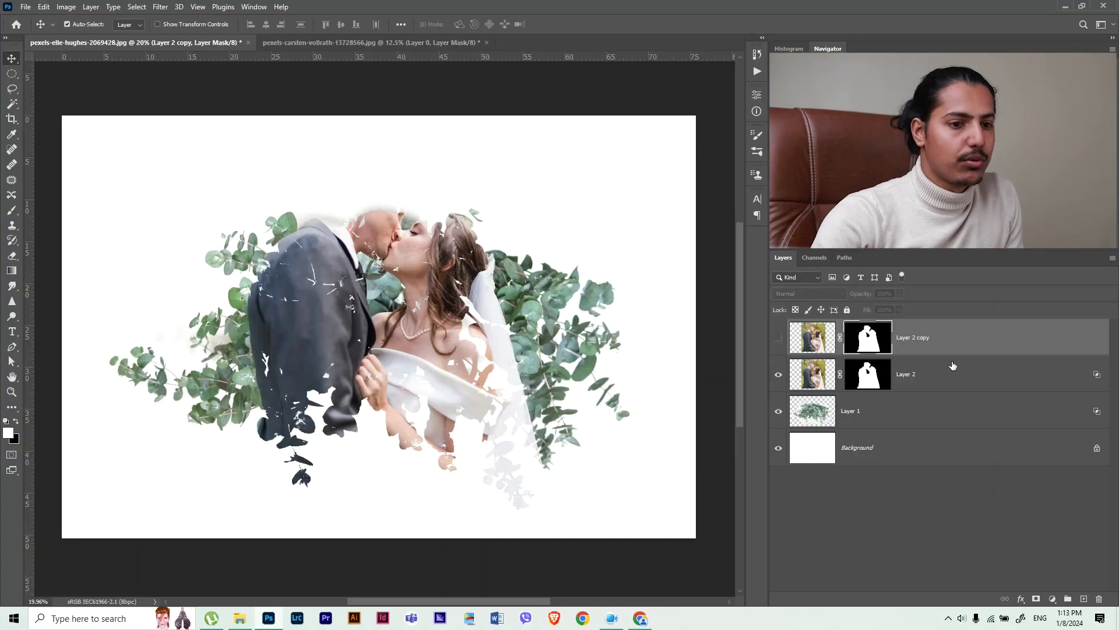
Select the original Layer 2 couple layer
left_click(952, 366)
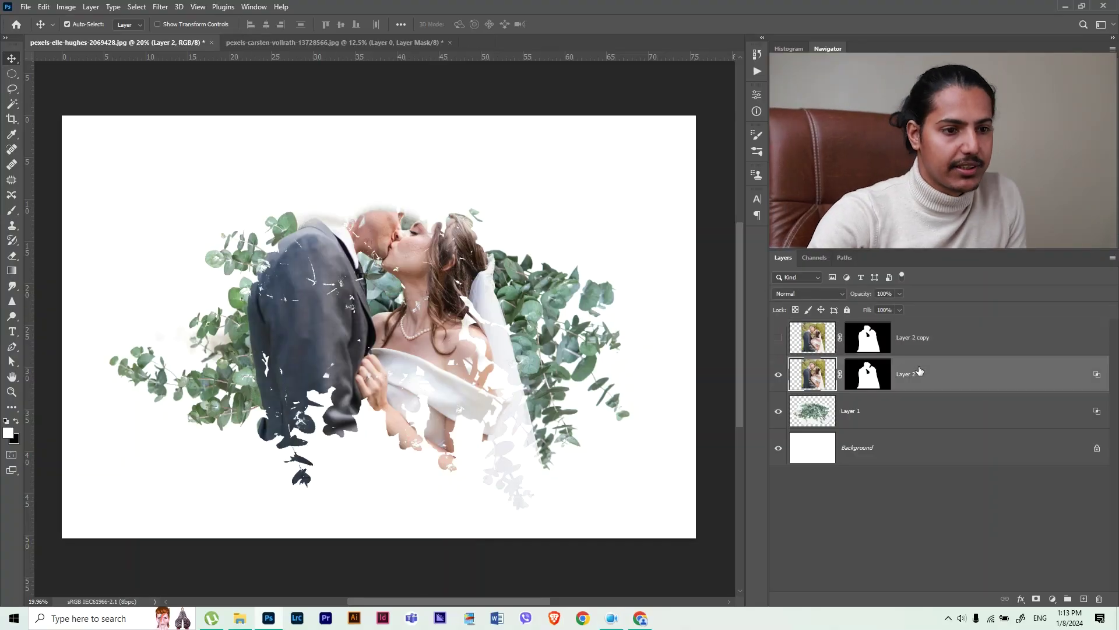
Target Layer 2 copy's mask with the Brush, toggling the copy's visibility to preview the leaf-cut layer
left_click(949, 349)
left_click(797, 342)
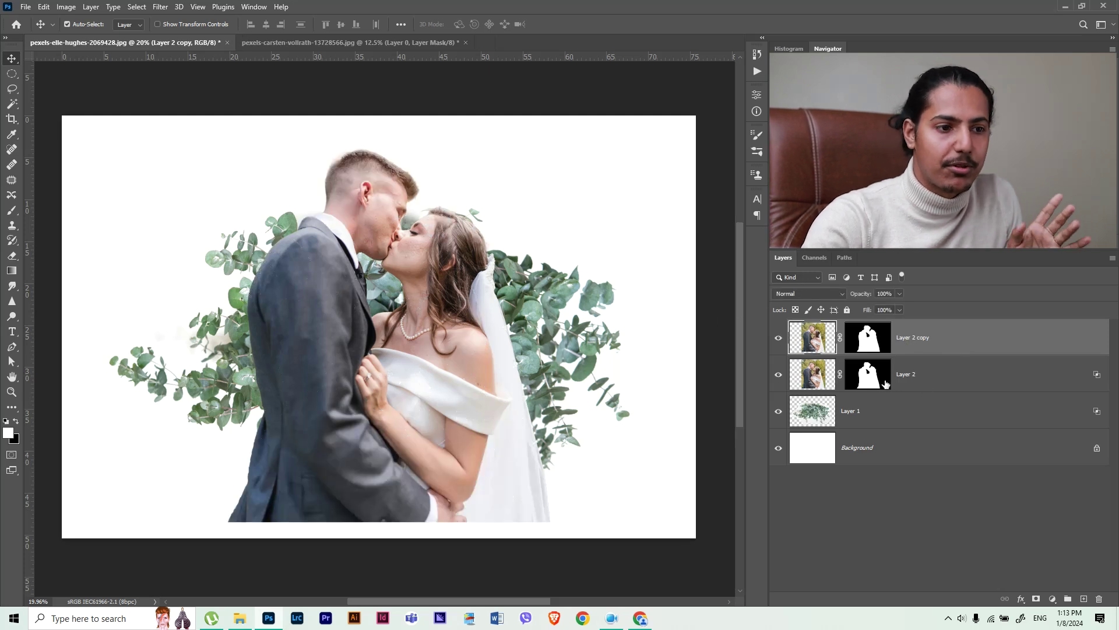
left_click(779, 338)
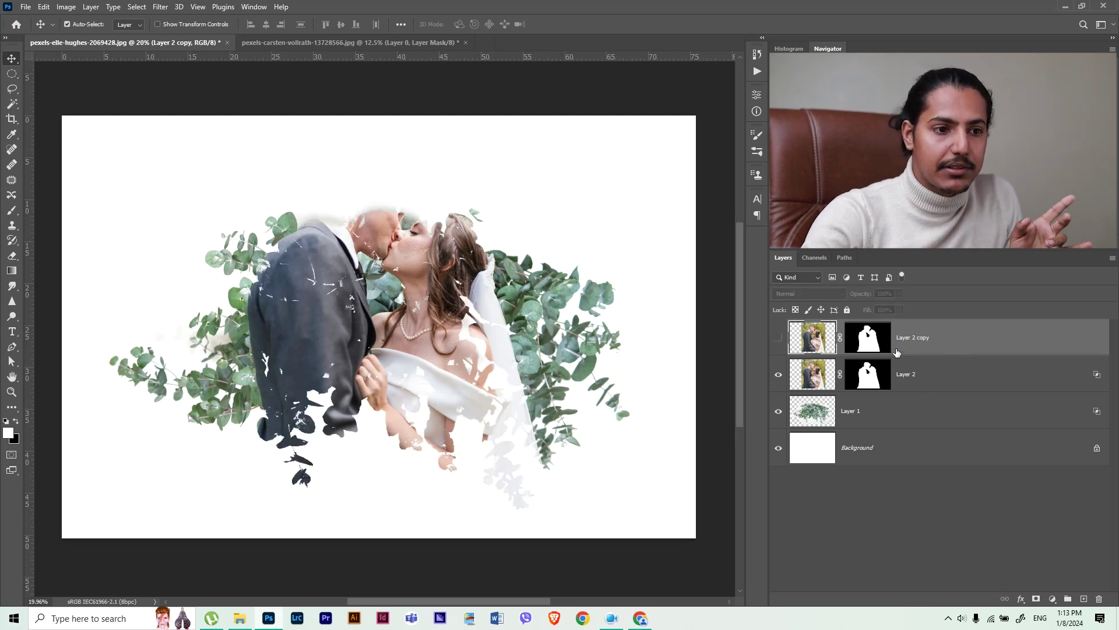
left_click(866, 347)
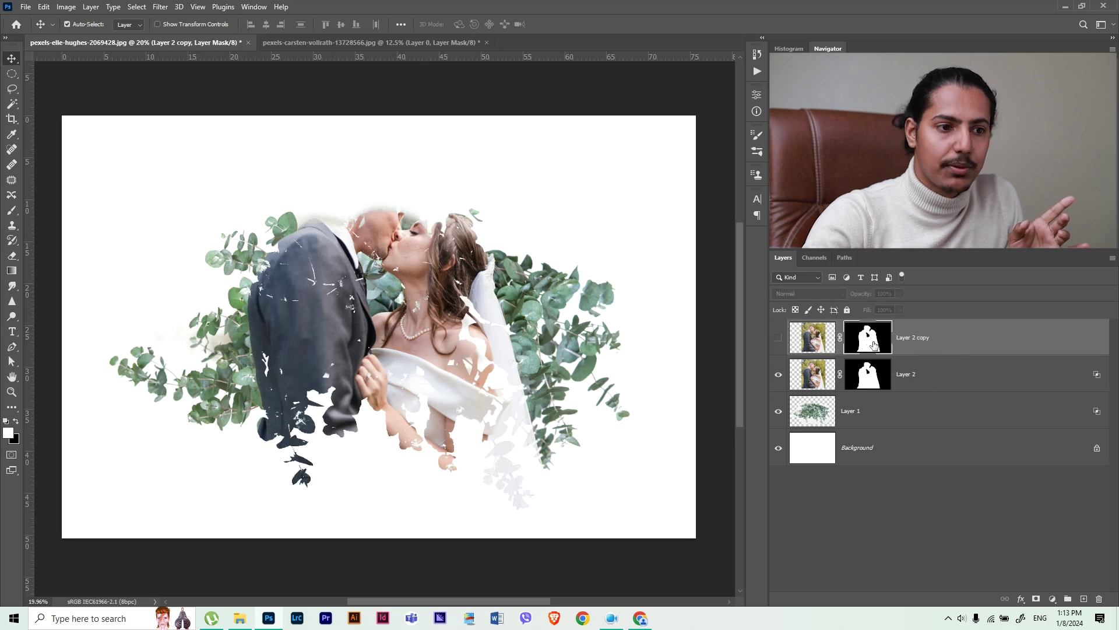
left_click(778, 338)
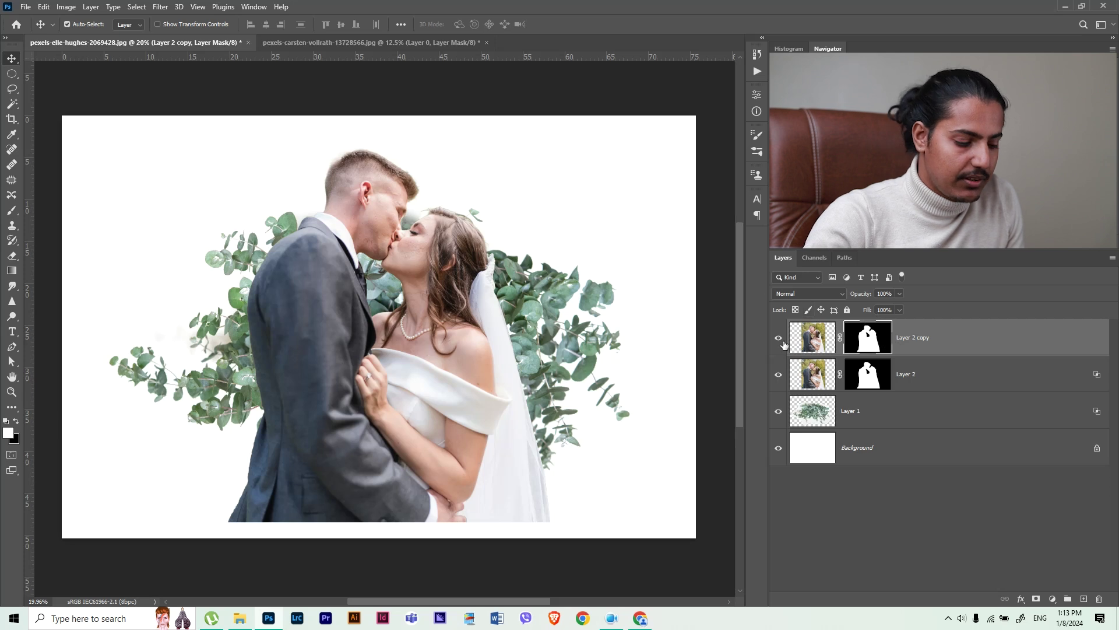
key("b")
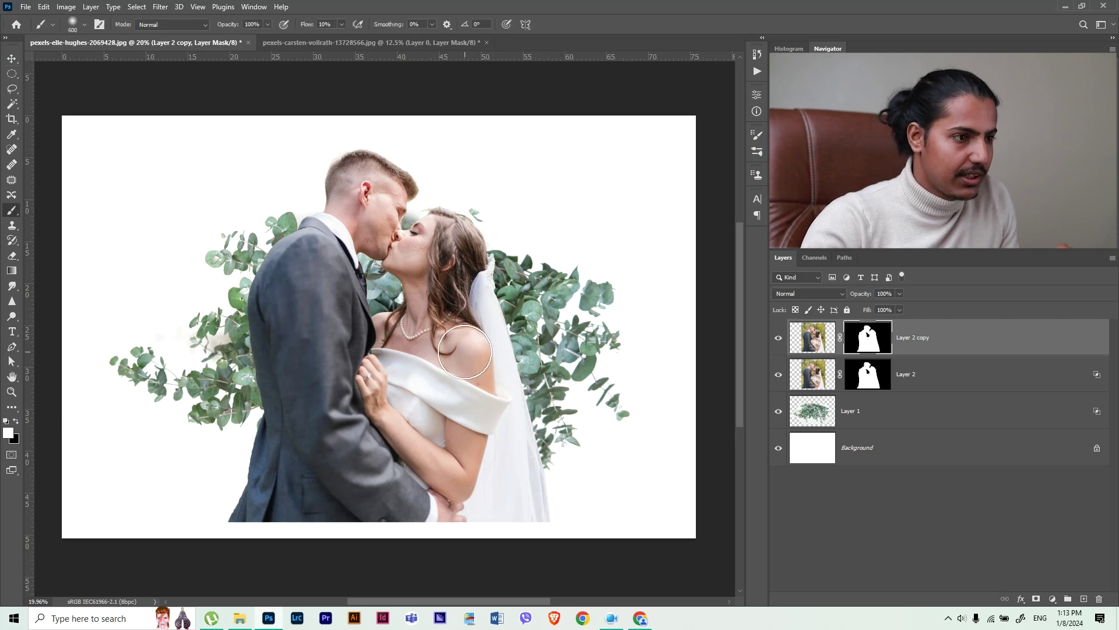
left_click(778, 339)
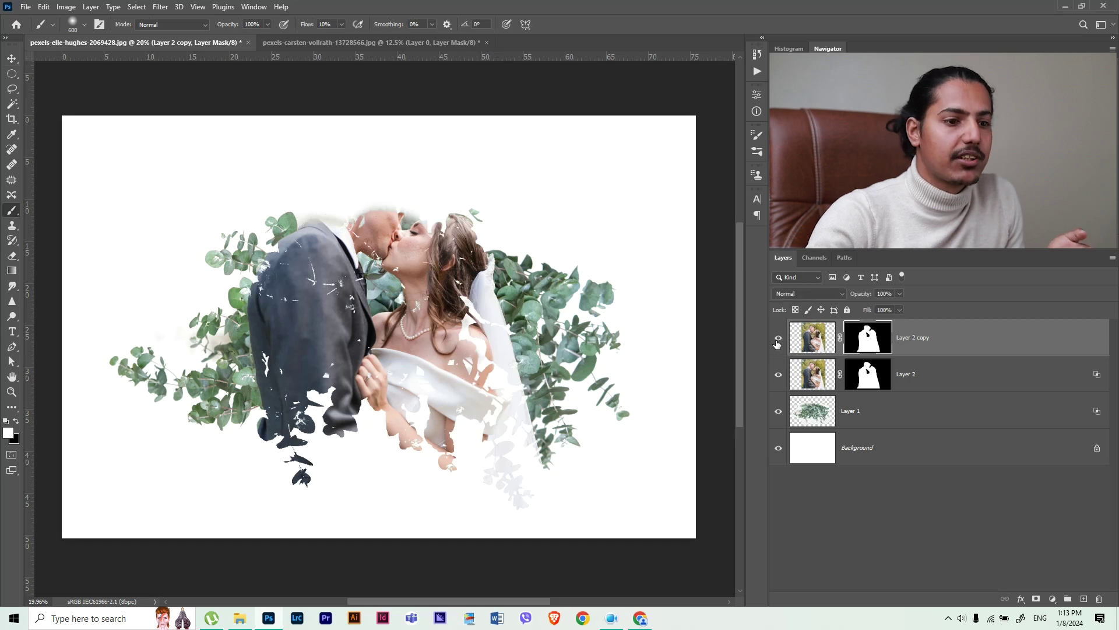
left_click(778, 339)
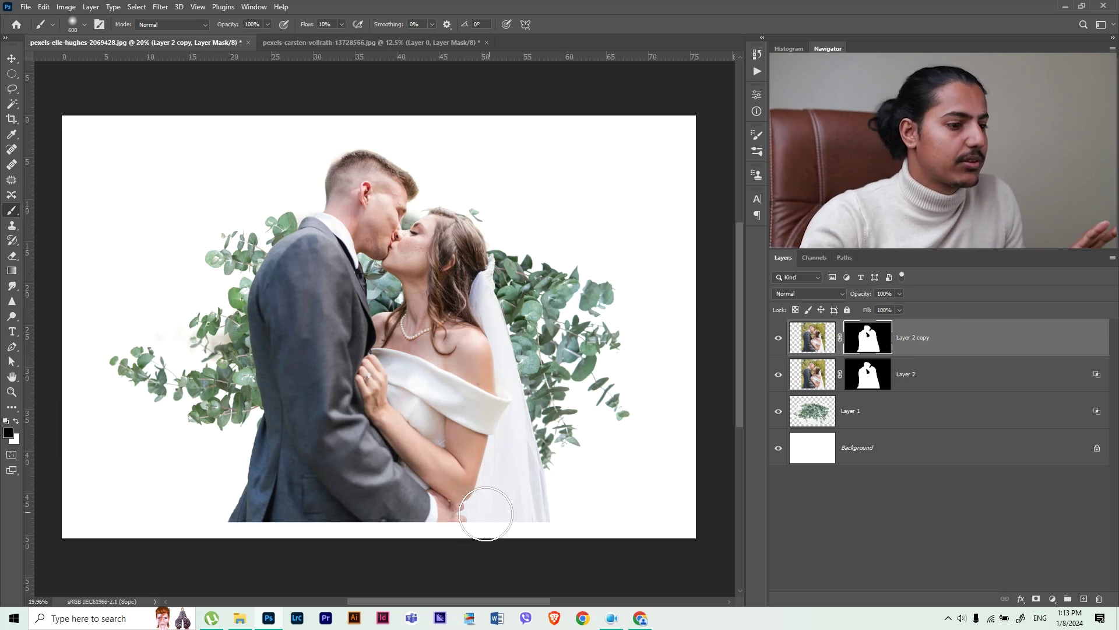
At 100% brush flow, paint black on Layer 2 copy's mask over the suit, dress, veil and necks
left_click_drag(488, 512, 559, 496)
left_click_drag(307, 23, 350, 23)
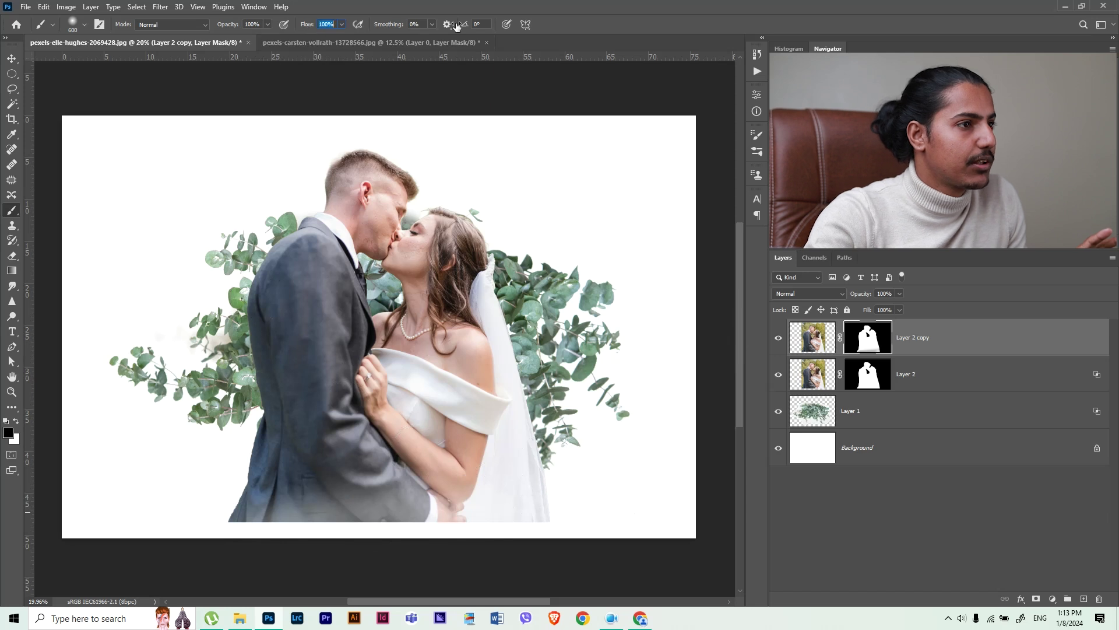
mouse_move(245, 504)
left_mouse_down()
mouse_move(537, 513)
mouse_move(300, 538)
mouse_move(262, 513)
mouse_move(219, 525)
mouse_move(555, 450)
left_mouse_up()
mouse_move(530, 388)
left_mouse_down()
mouse_move(311, 470)
mouse_move(280, 395)
mouse_move(268, 429)
left_mouse_up()
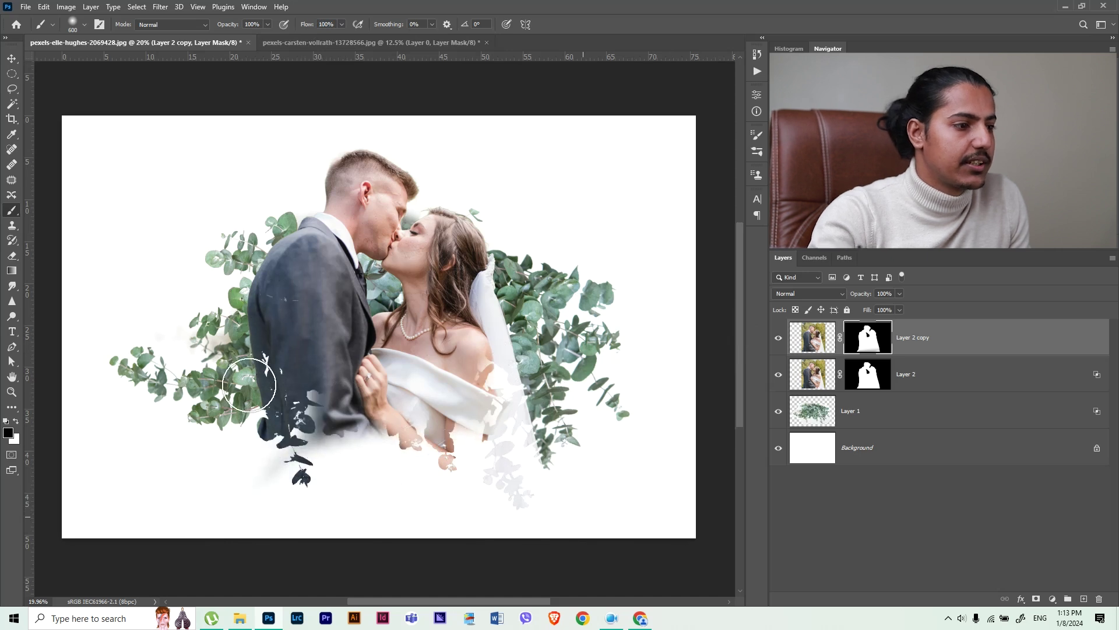
mouse_move(257, 325)
left_mouse_down()
mouse_move(313, 388)
mouse_move(305, 320)
mouse_move(284, 277)
mouse_move(317, 283)
left_mouse_up()
mouse_move(404, 324)
left_mouse_down()
mouse_move(478, 362)
mouse_move(481, 332)
mouse_move(476, 397)
left_mouse_up()
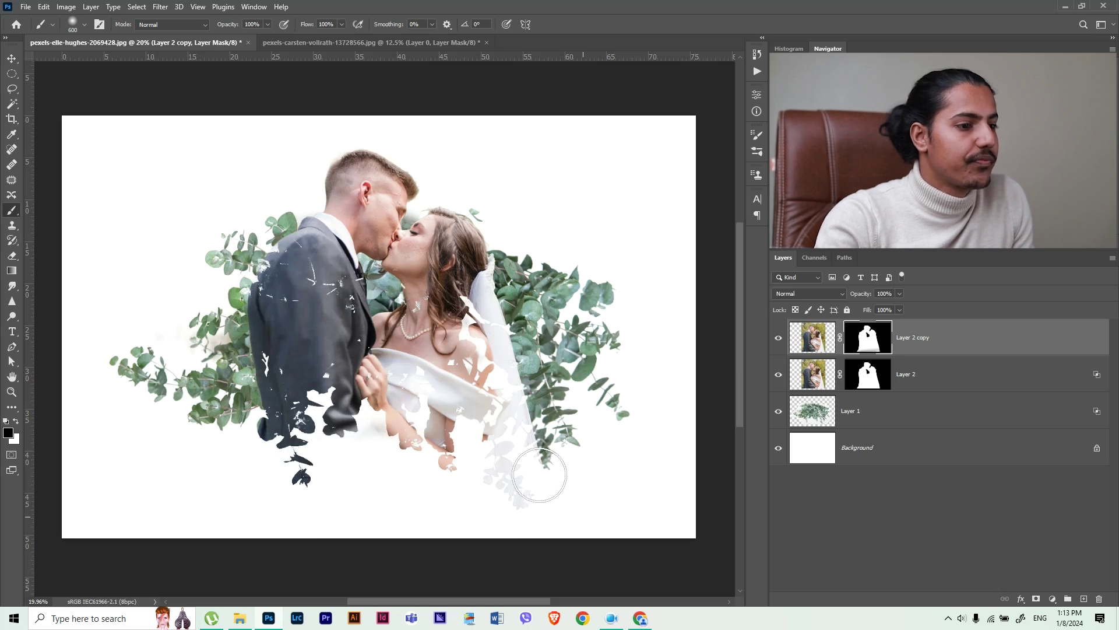
left_click_drag(275, 325, 361, 379)
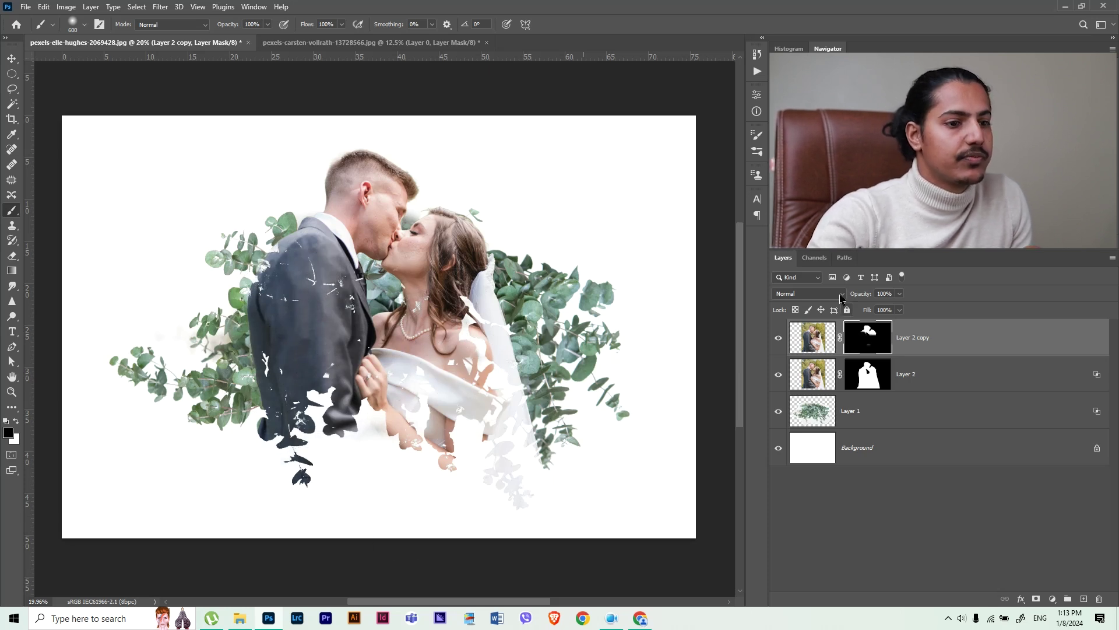
Compare by toggling Layer 2 copy and Layer 2 visibility, then select Layer 2
left_click(779, 337)
left_click(778, 338)
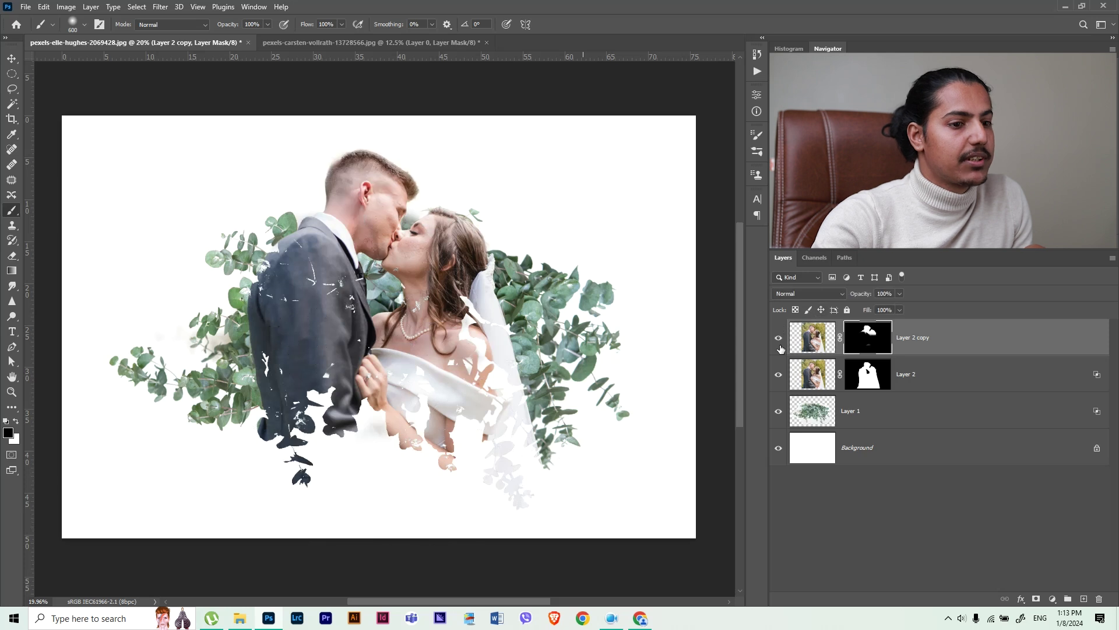
left_click(778, 374)
left_click(909, 376)
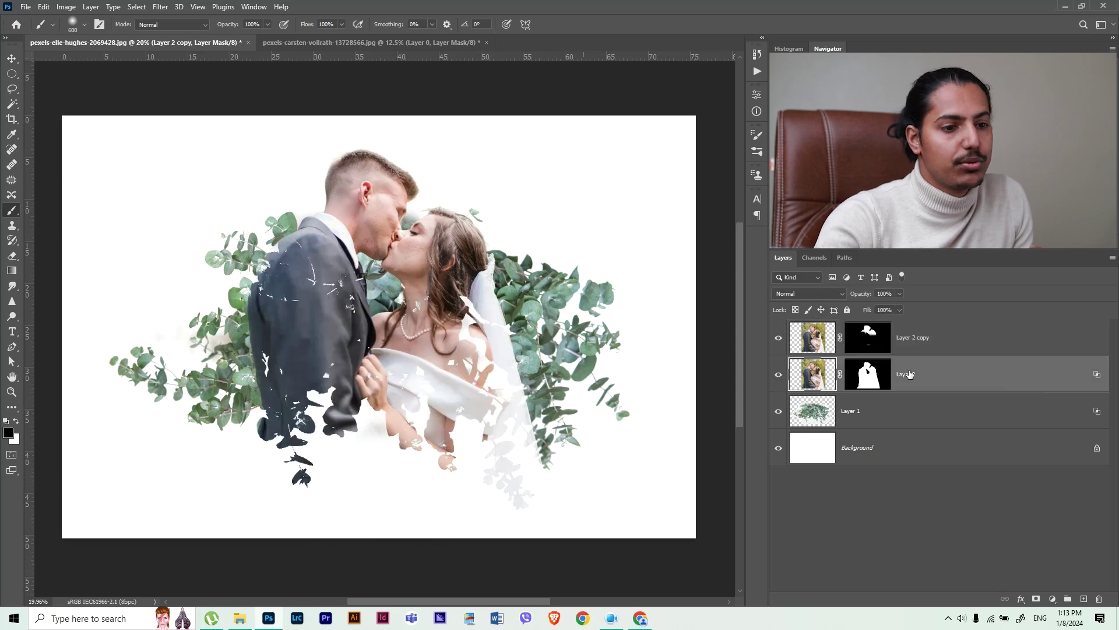
Split Layer 2's Underlying Layer Blend If slider to about 194/210 so suit texture blends through
double_click(1096, 377)
mouse_move(849, 311)
left_mouse_down()
mouse_move(832, 311)
mouse_move(844, 309)
left_mouse_up()
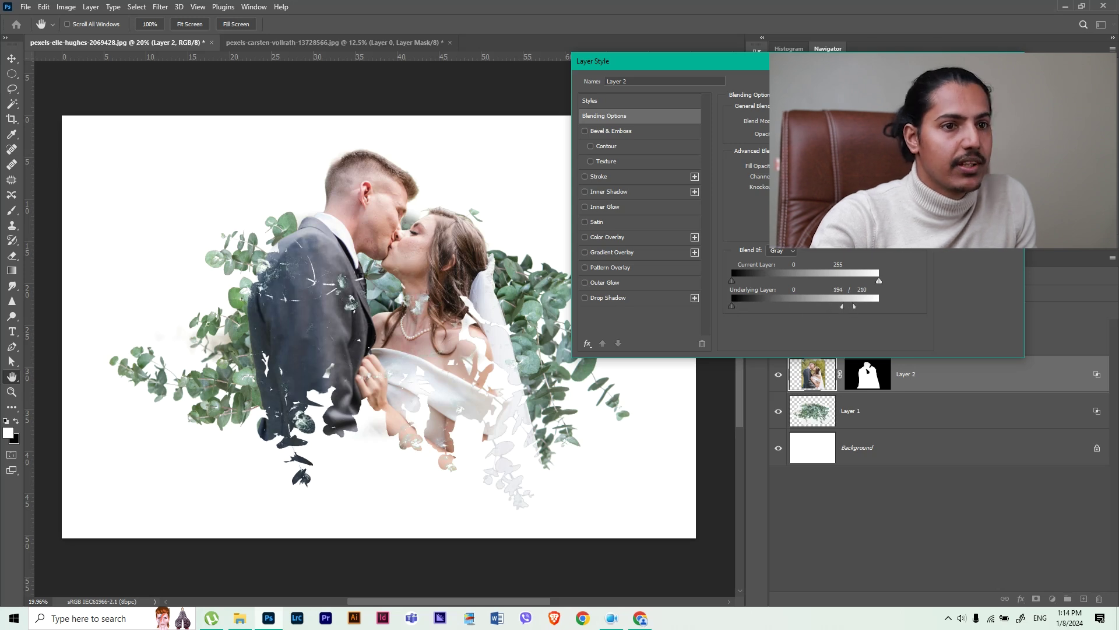
left_click(991, 77)
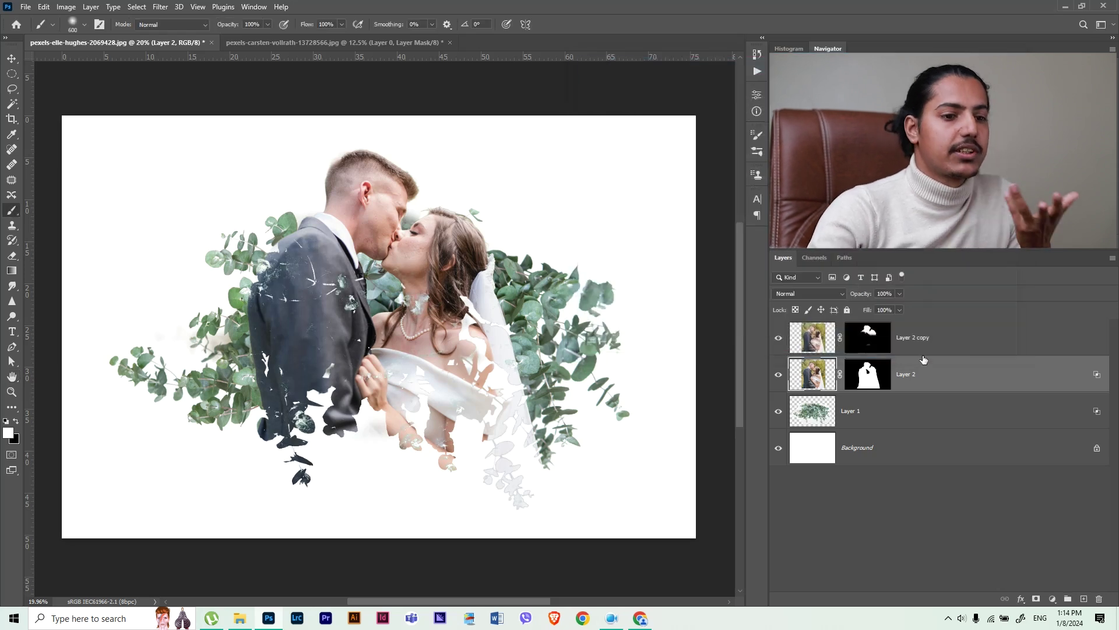
Target Layer 2 copy's mask with black as the paint colour and hide Layer 2
left_click(868, 336)
key("x")
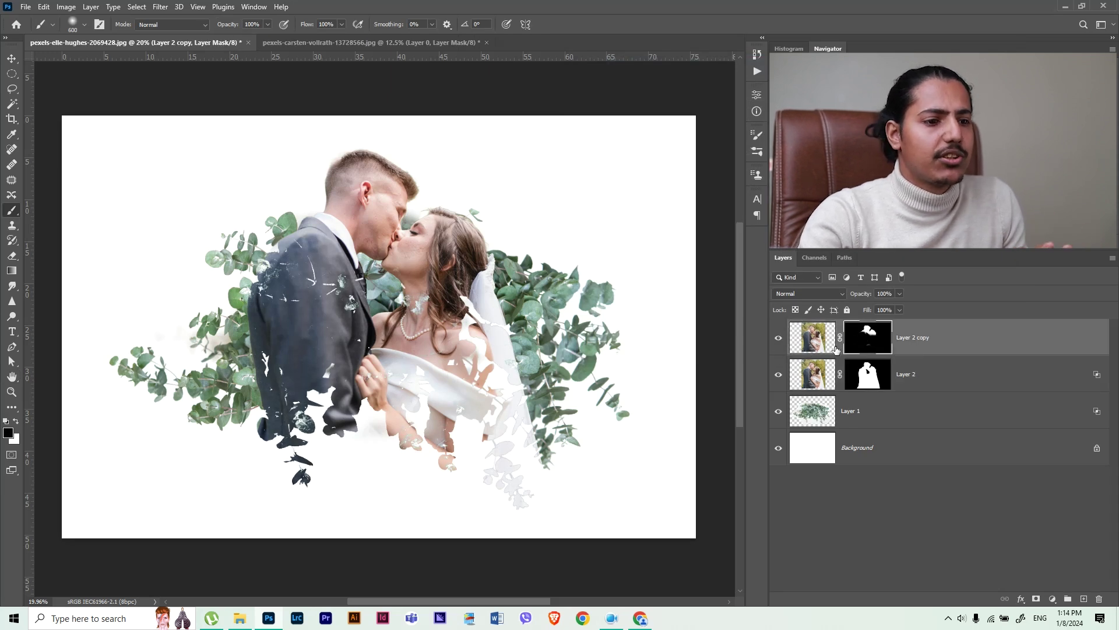
left_click(778, 375)
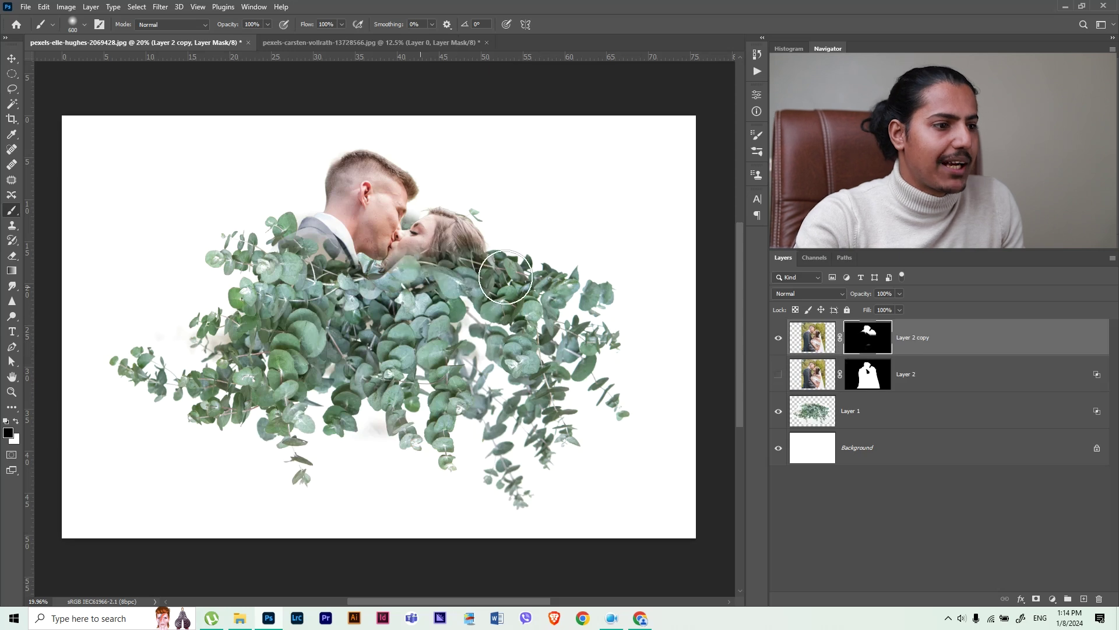
Paint a white band on Layer 2 copy's mask, then undo back to the full couple silhouette
key("x")
left_click_drag(557, 280, 250, 332)
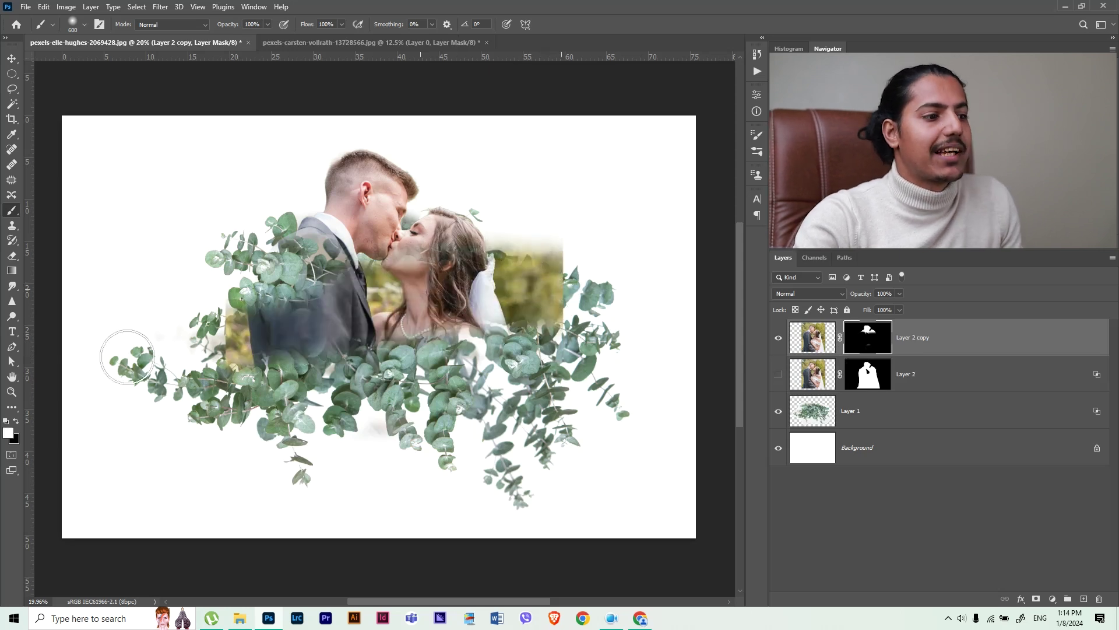
key("ctrl+z")
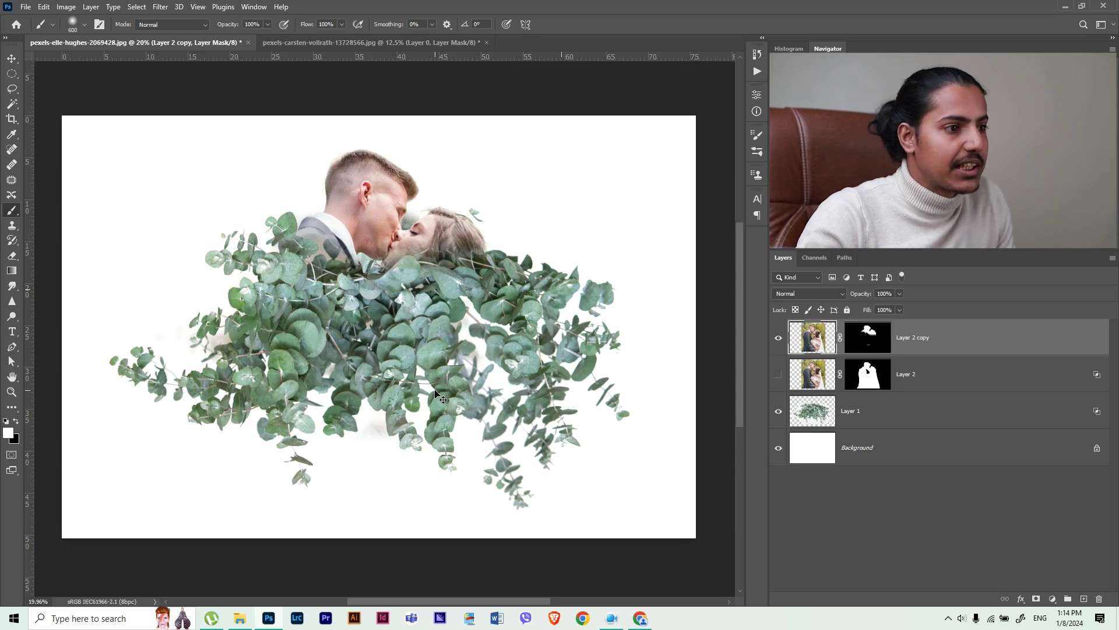
key("ctrl+z")
key("ctrl+z")
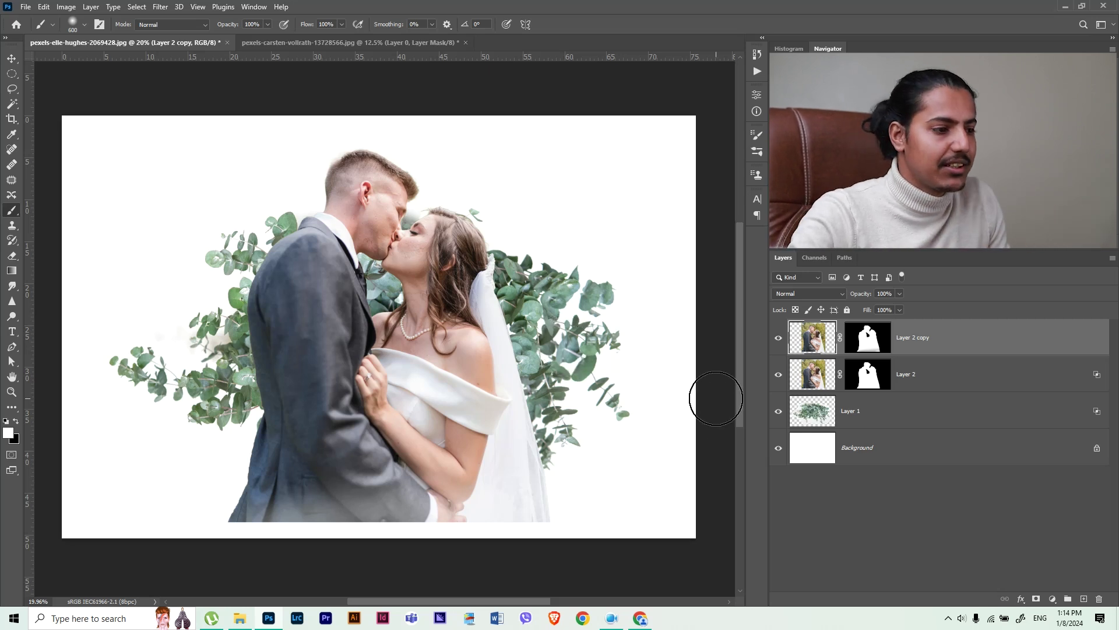
Move Layer 2 copy into a new Group 1 and give the group an inverted black mask
left_click(806, 415, "ctrl")
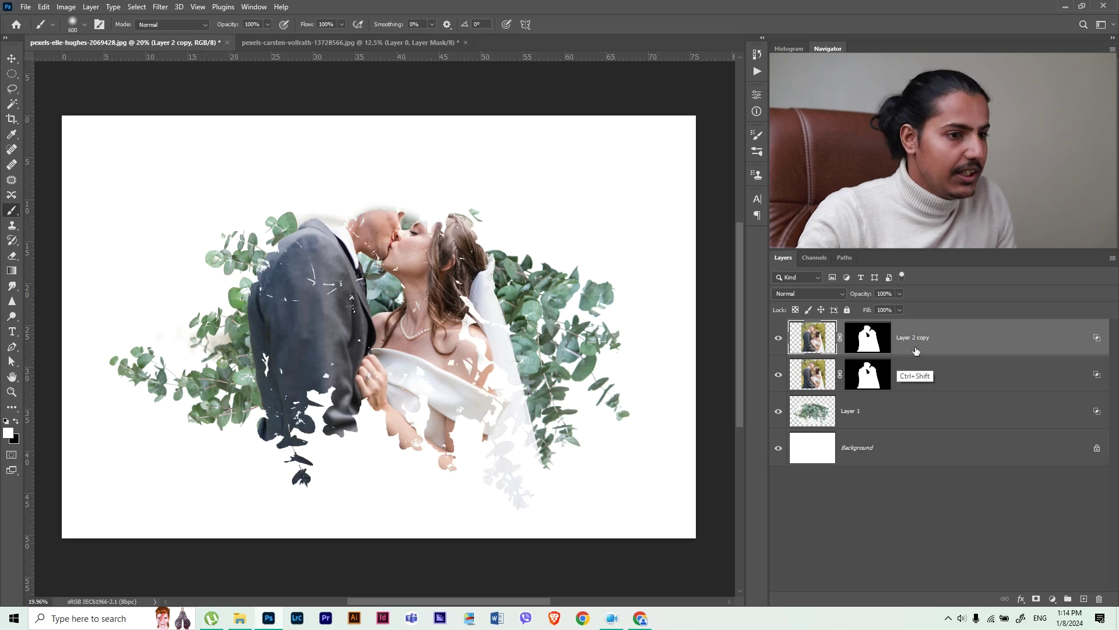
key("ctrl+z")
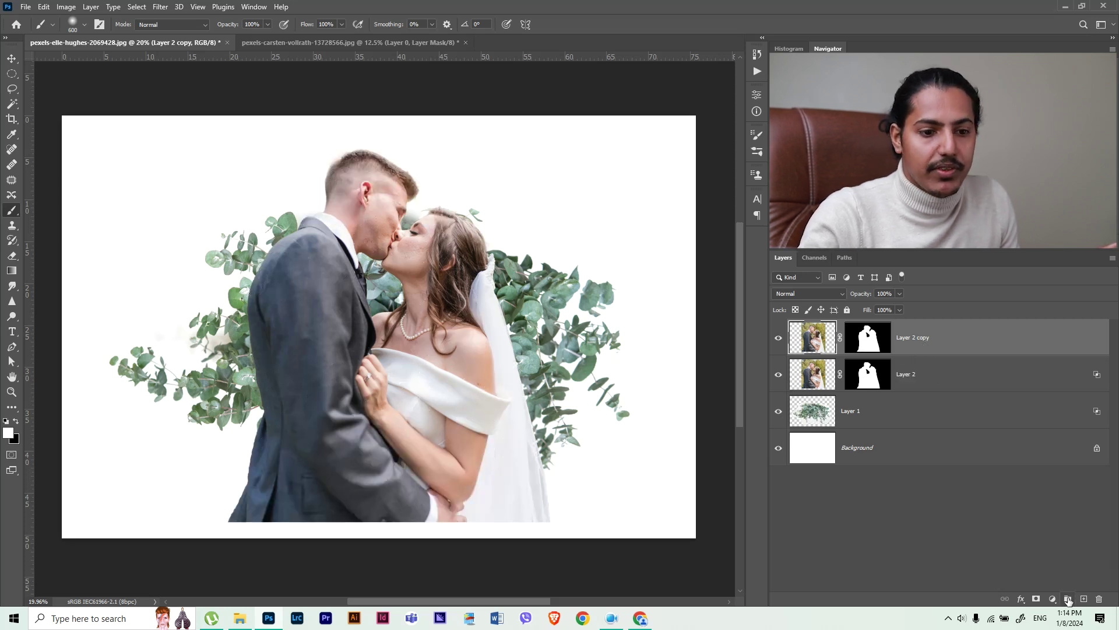
left_click(1068, 600)
left_click_drag(938, 358, 919, 331)
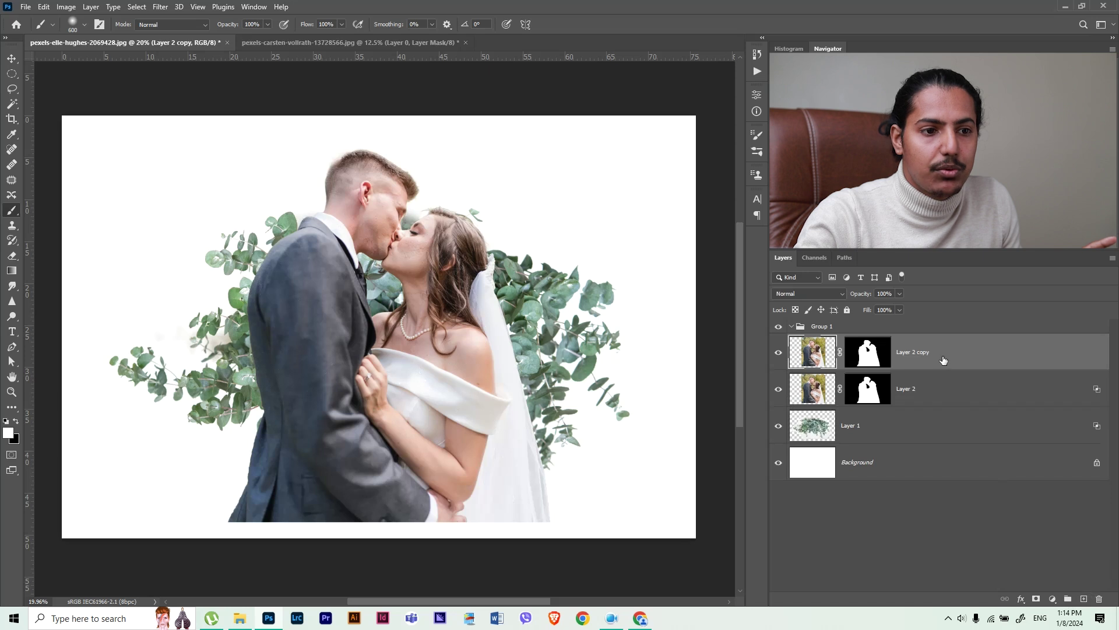
left_click(920, 331)
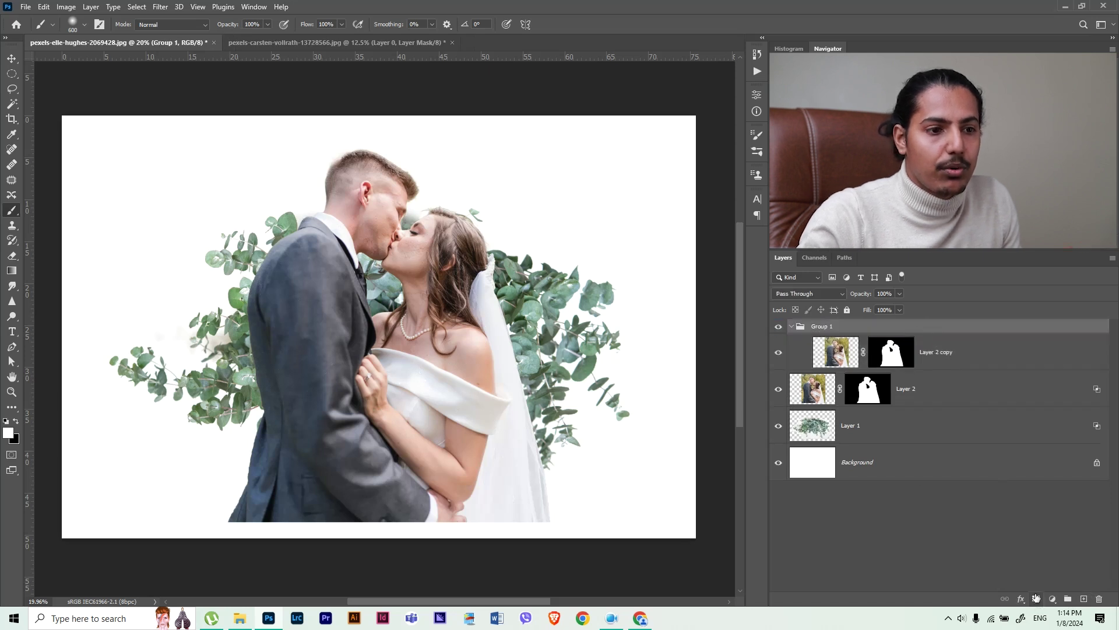
left_click(1036, 599)
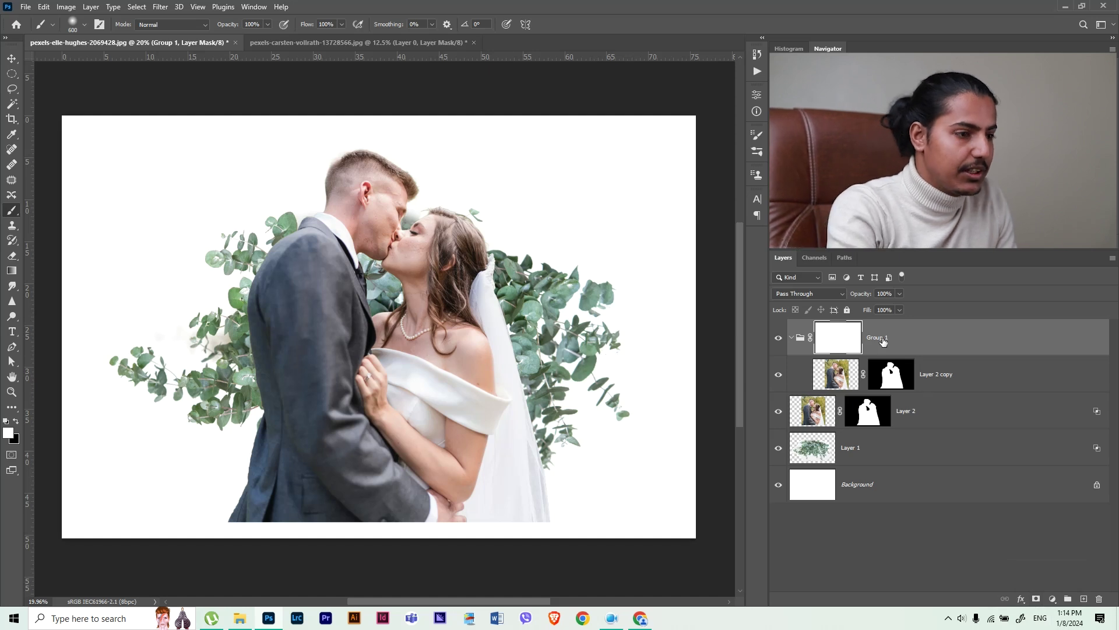
key("ctrl+i")
Paint the couple's heads back in through Group 1's mask, undoing test strokes on Layer 2 copy
mouse_move(408, 169)
left_mouse_down()
mouse_move(380, 178)
mouse_move(430, 138)
left_mouse_up()
left_click_drag(248, 233, 150, 301)
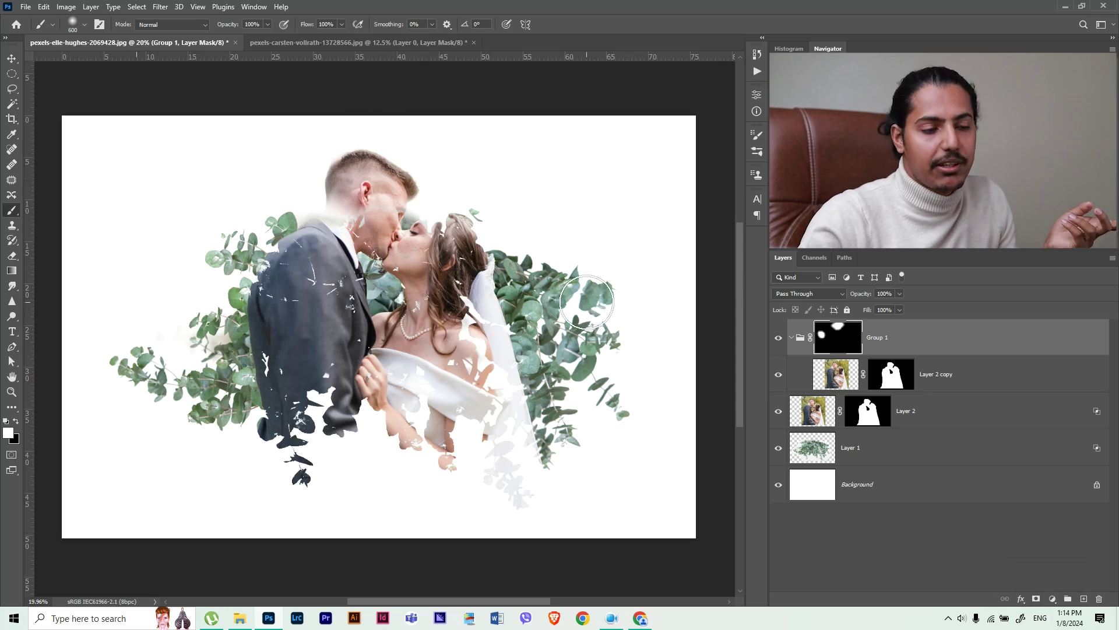
left_click(954, 381)
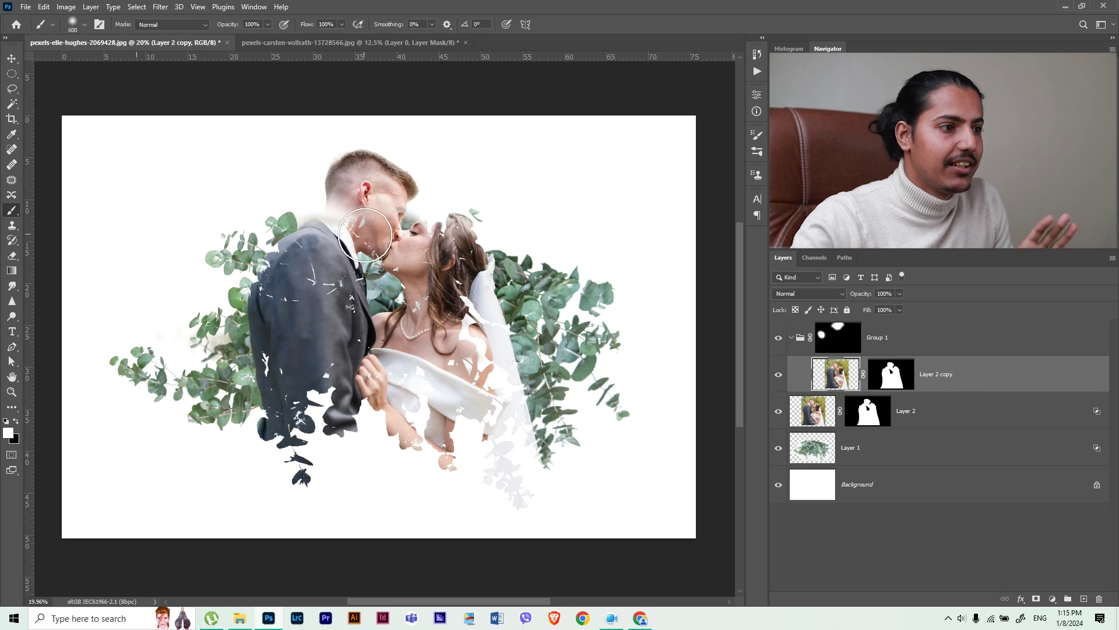
key("x")
mouse_move(361, 195)
left_mouse_down()
mouse_move(387, 175)
mouse_move(338, 188)
mouse_move(338, 200)
mouse_move(422, 172)
left_mouse_up()
key("ctrl+z")
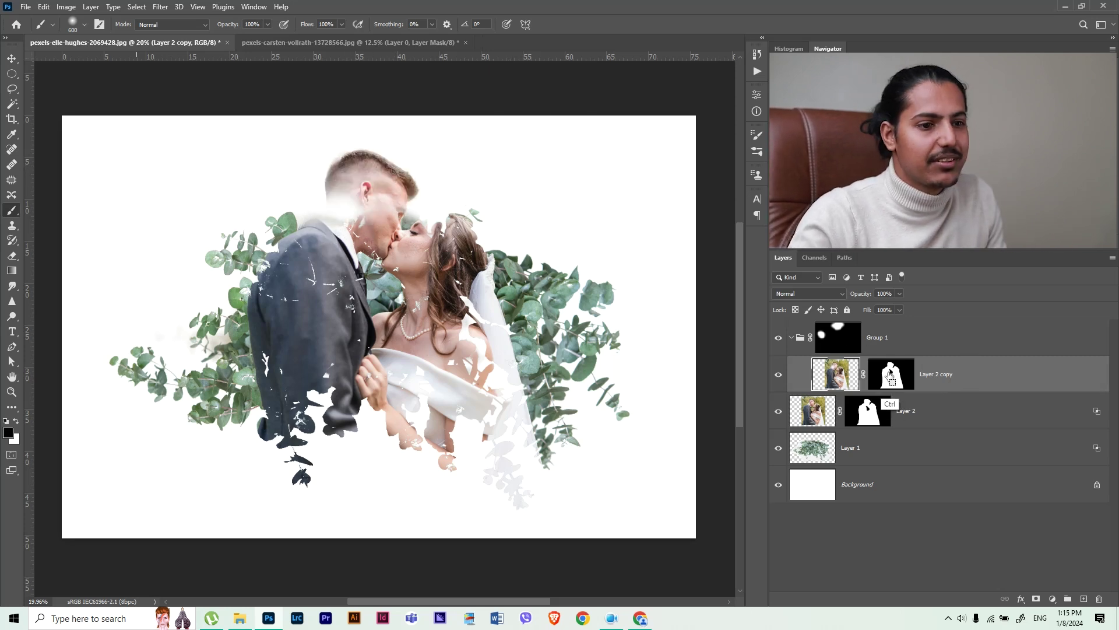
left_click(896, 382)
left_click_drag(421, 188, 348, 191)
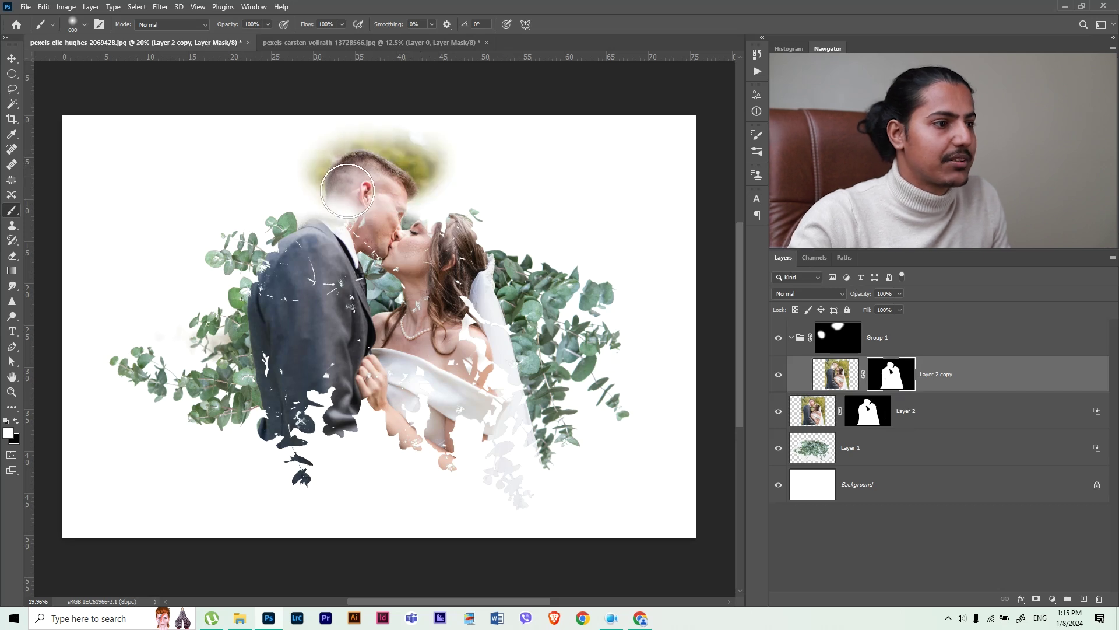
key("ctrl+z")
Reset Group 1's mask to fully black and paint the groom's hair and head back in
left_click(859, 342)
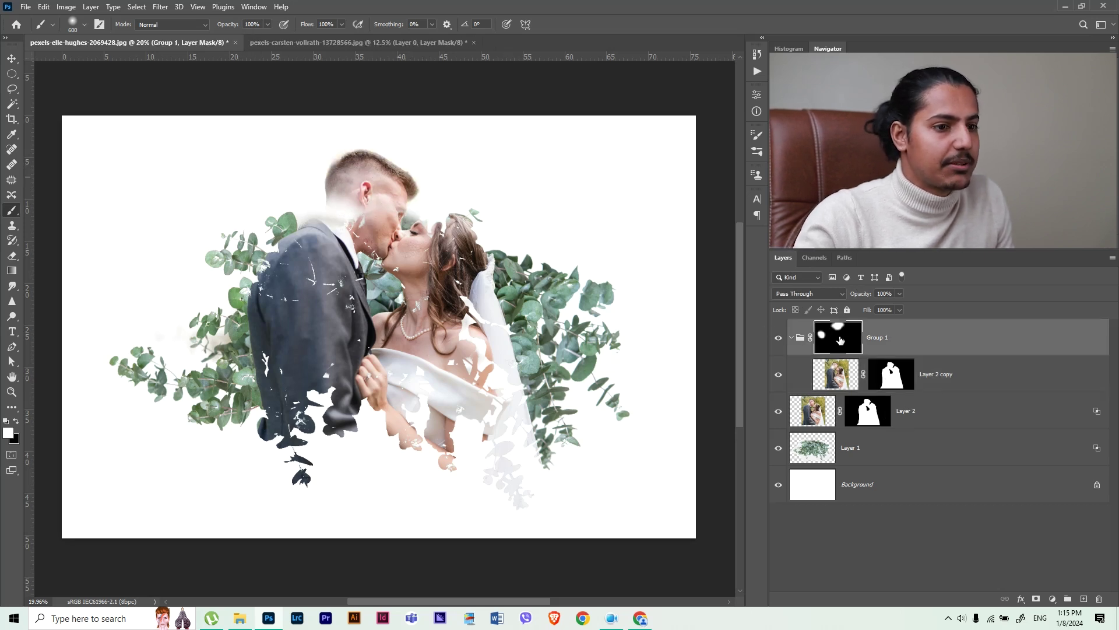
left_click_drag(416, 210, 462, 228)
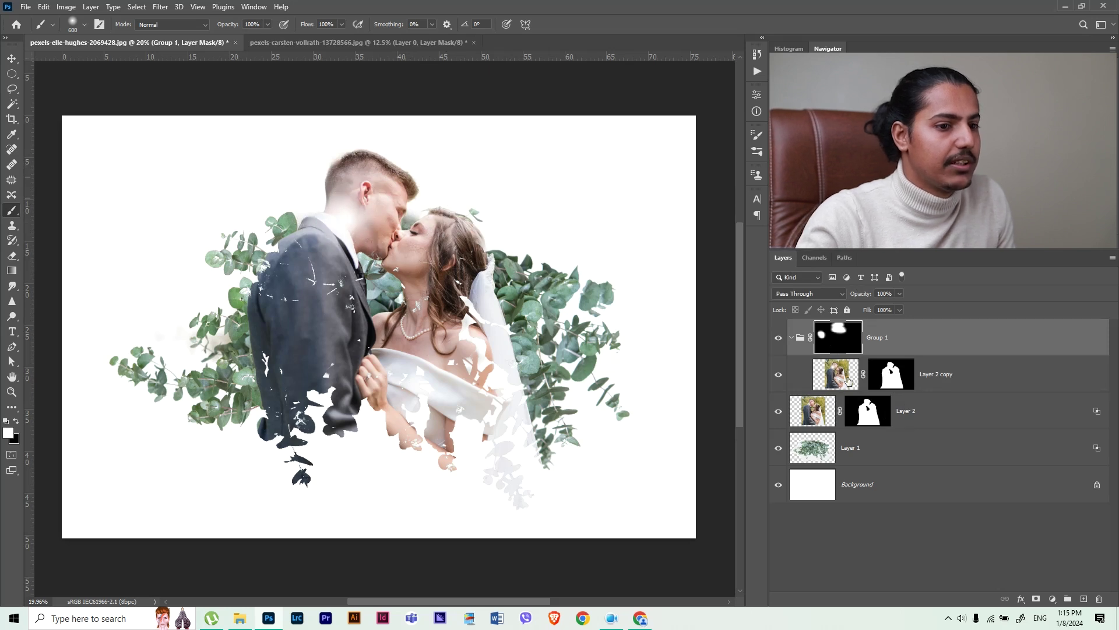
key("ctrl+z")
key("ctrl+z")
key("ctrl+z")
key("ctrl+z")
key("ctrl+z")
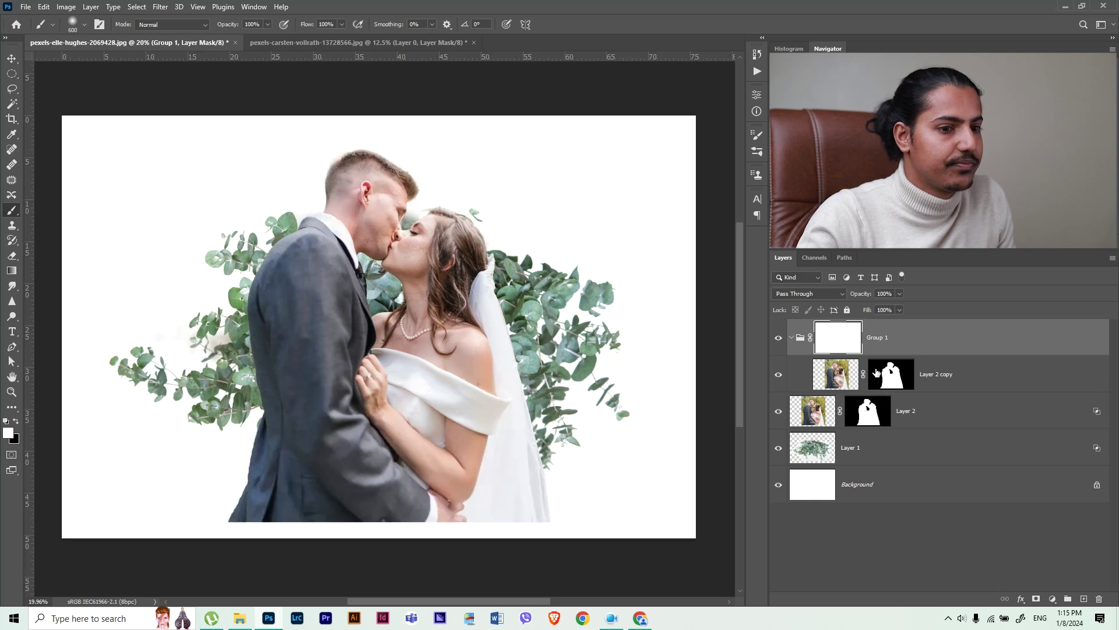
key("ctrl+i")
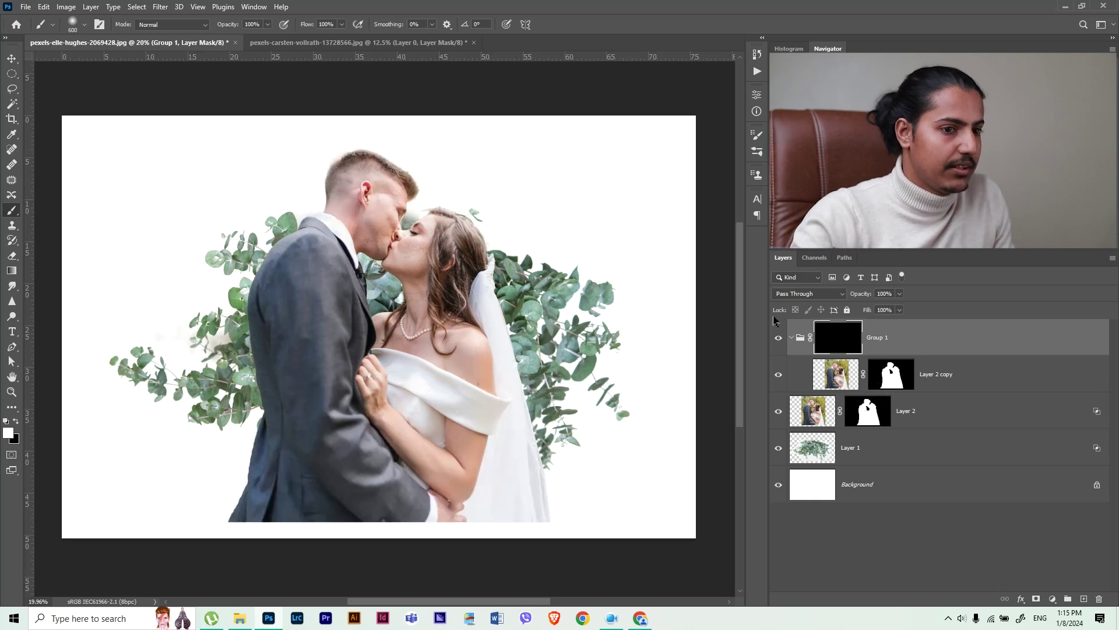
key("ctrl+o")
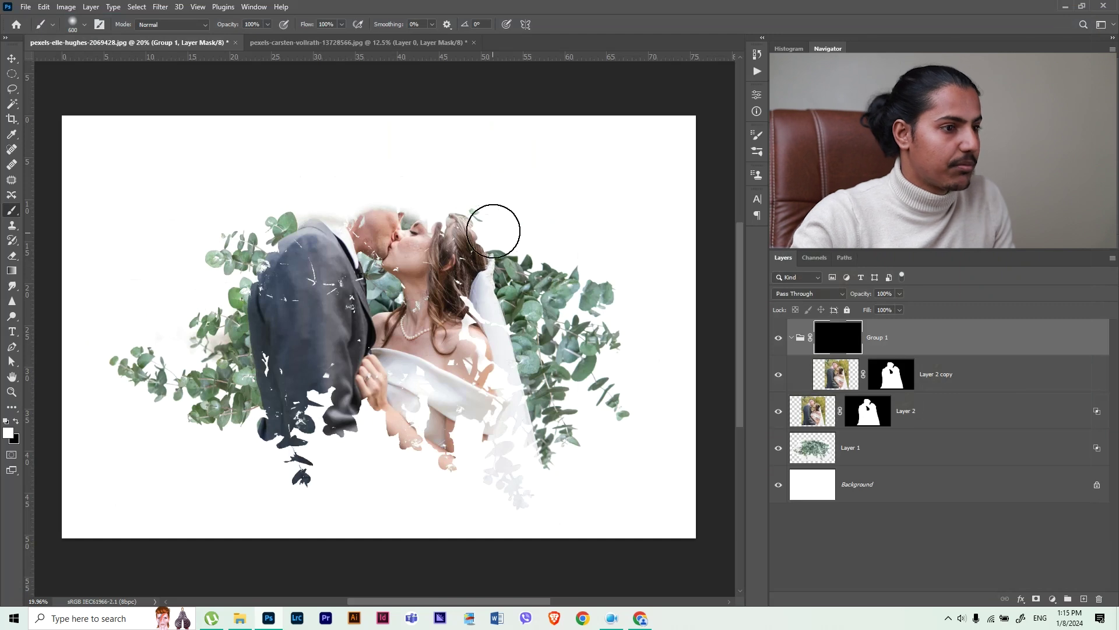
mouse_move(412, 175)
left_mouse_down()
mouse_move(346, 188)
mouse_move(459, 201)
mouse_move(320, 205)
left_mouse_up()
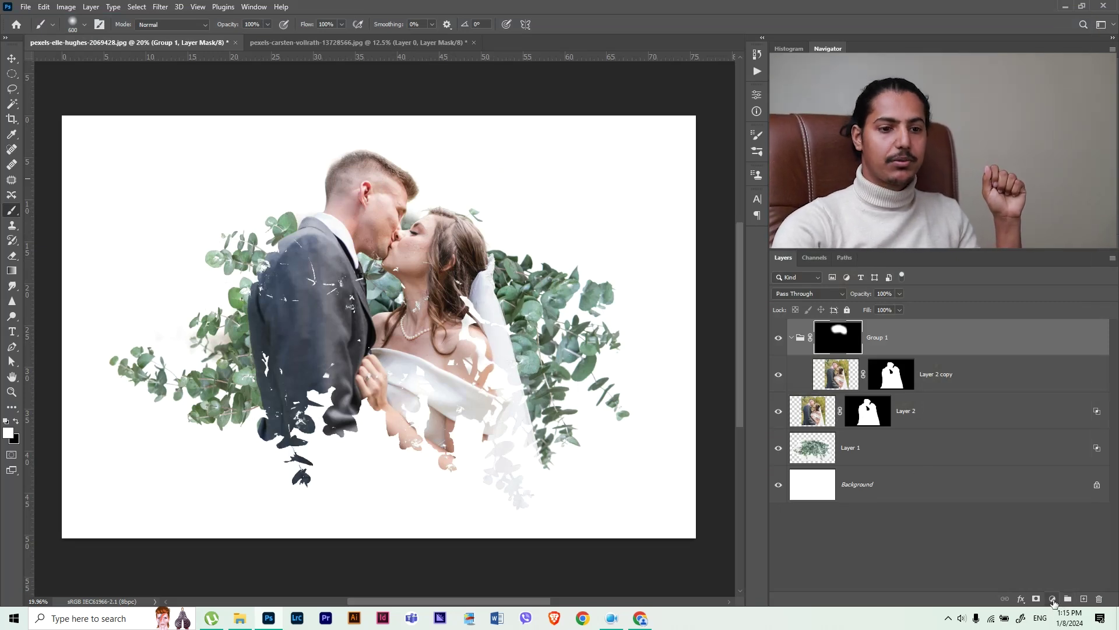
Add a Black & White adjustment layer and move it to the top of the stack
left_click(1053, 602)
left_click(1085, 508)
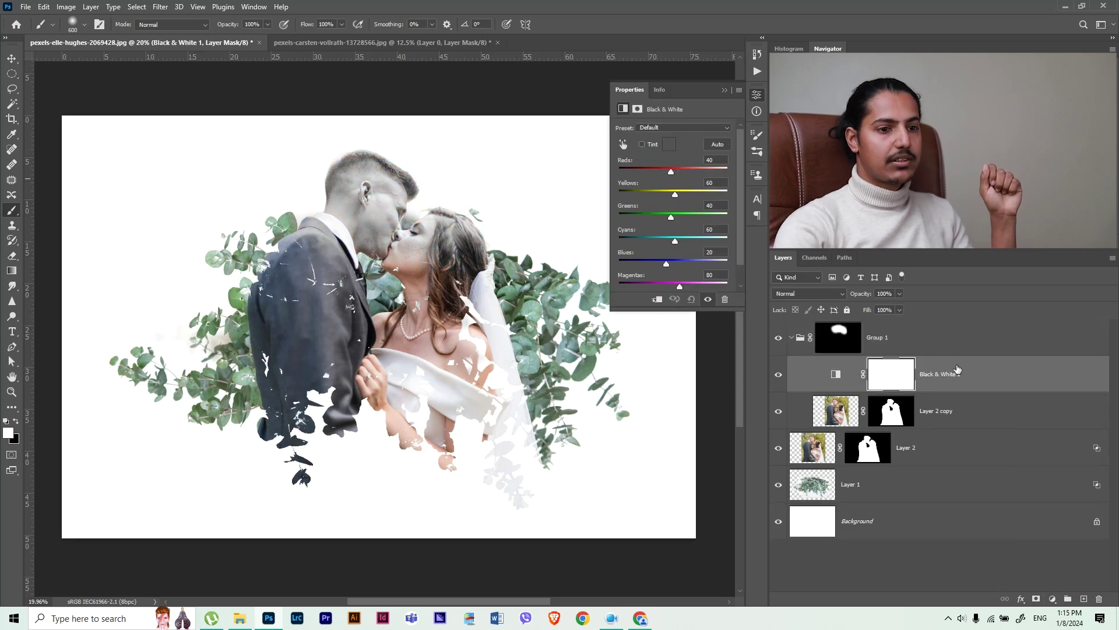
left_click_drag(958, 368, 949, 330)
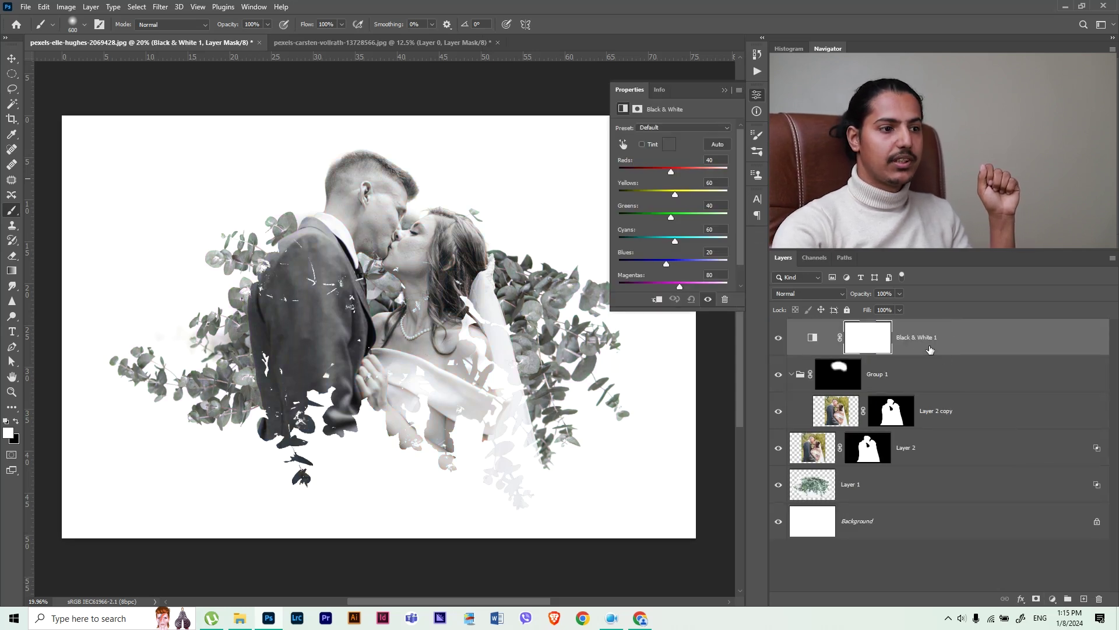
Add a Levels adjustment with the black input raised to 39 to deepen shadows
left_click(1052, 598)
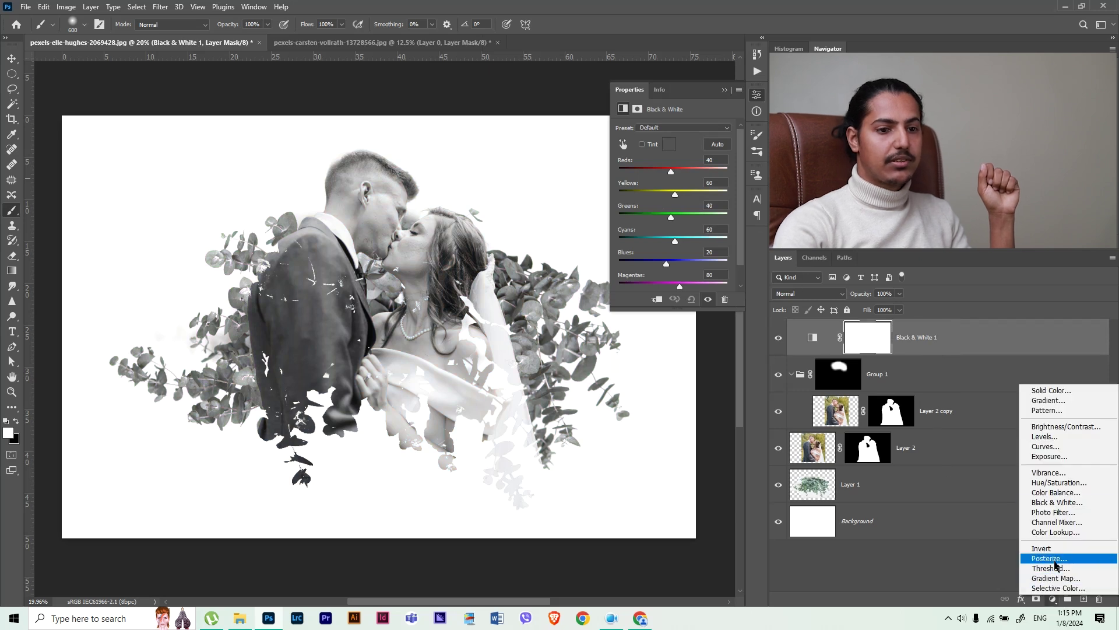
left_click(1065, 437)
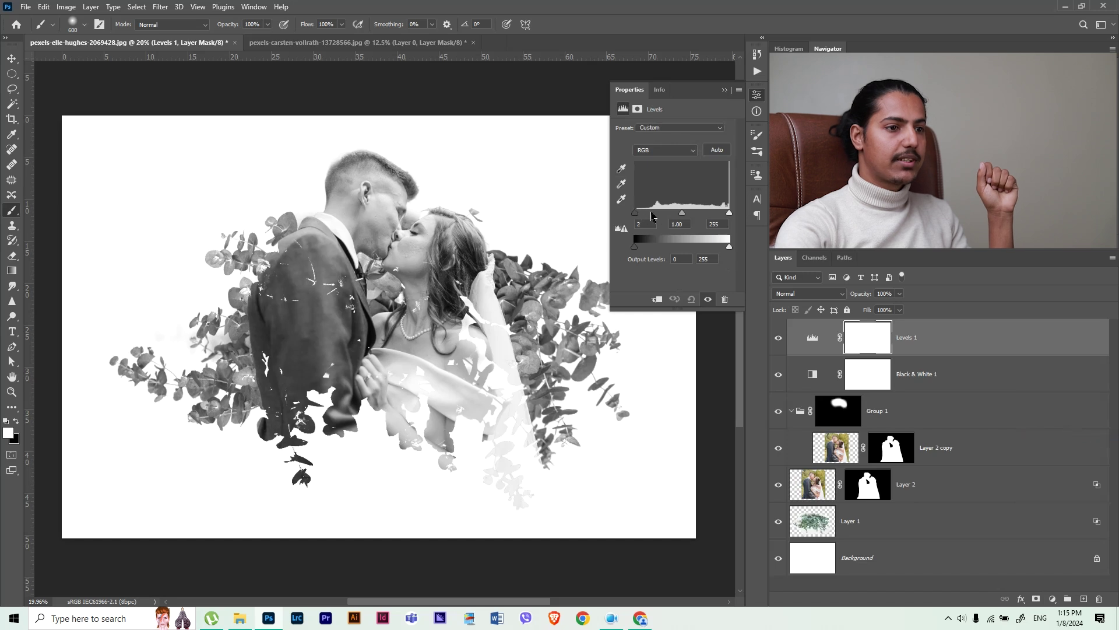
left_click_drag(644, 215, 657, 219)
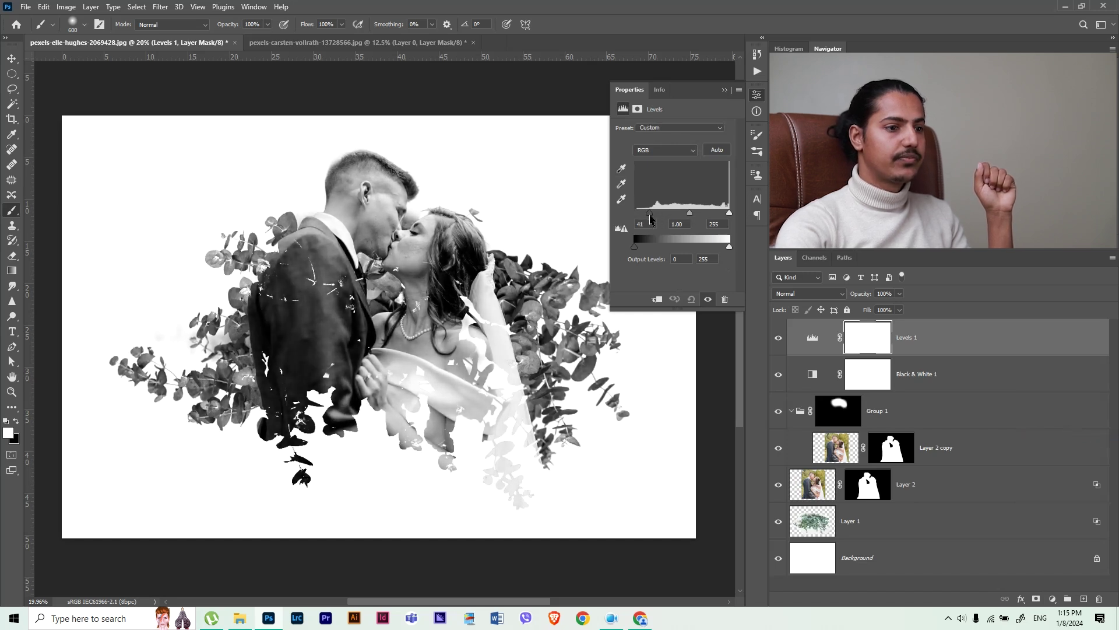
left_click(725, 90)
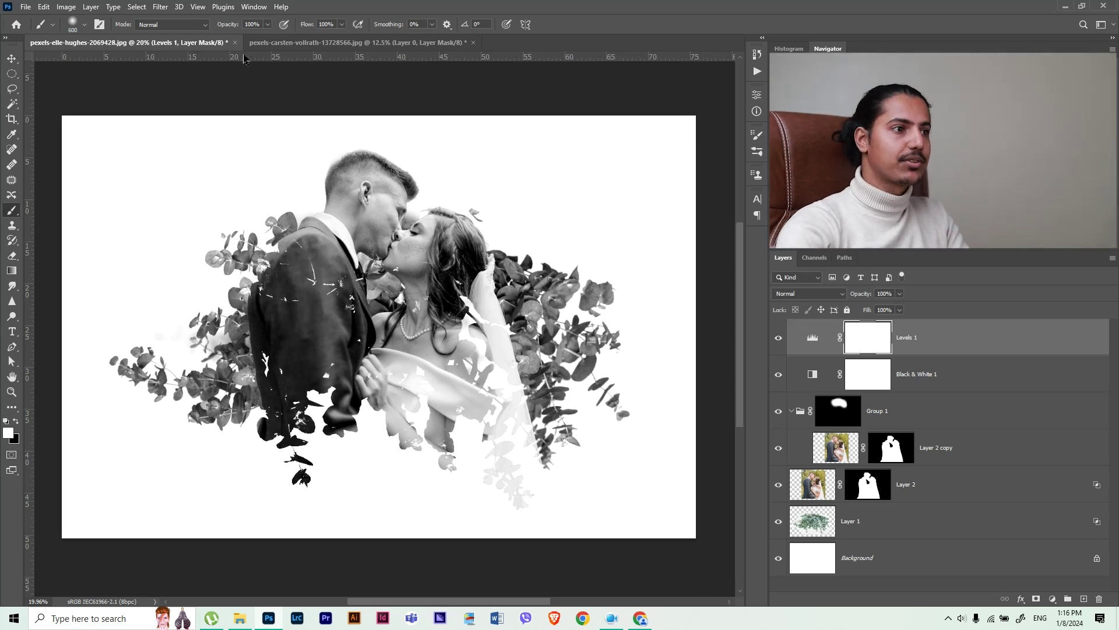
Close the composite and the cut-out couple document without saving
key("ctrl+w")
left_click(555, 231)
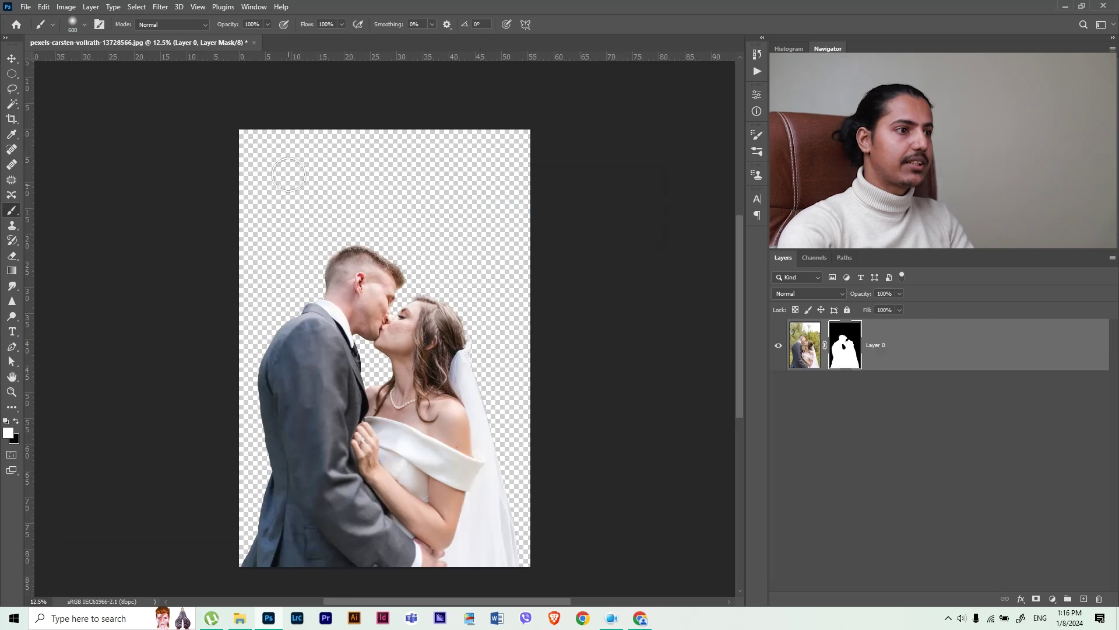
left_click(254, 44)
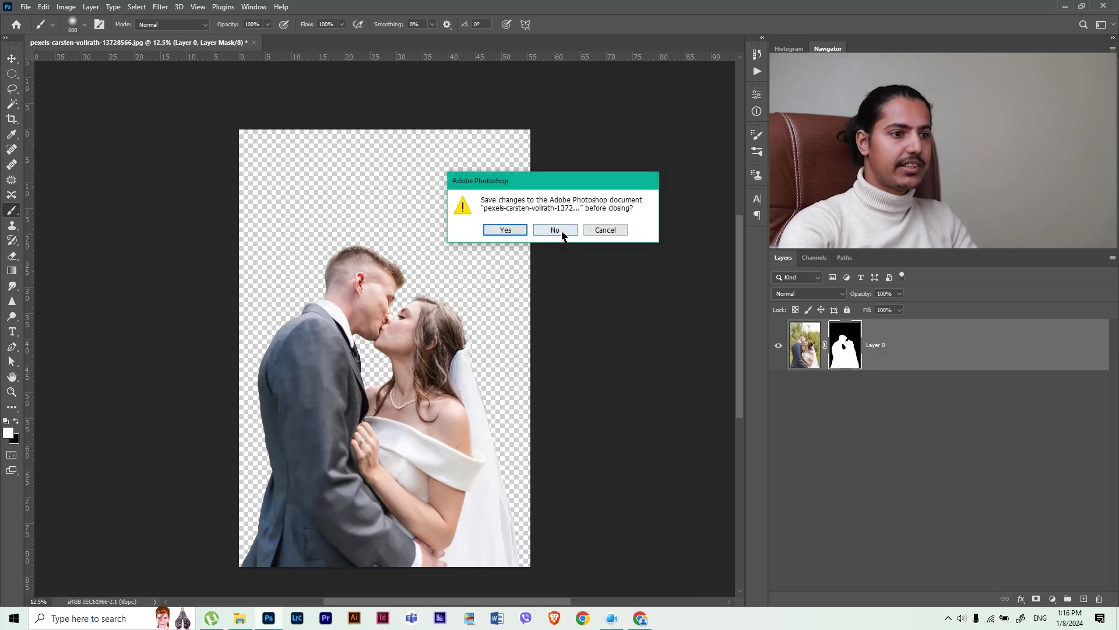
left_click(555, 230)
In the embracing couple photo, use Select > Subject and add a layer mask to cut out the couple
key("v")
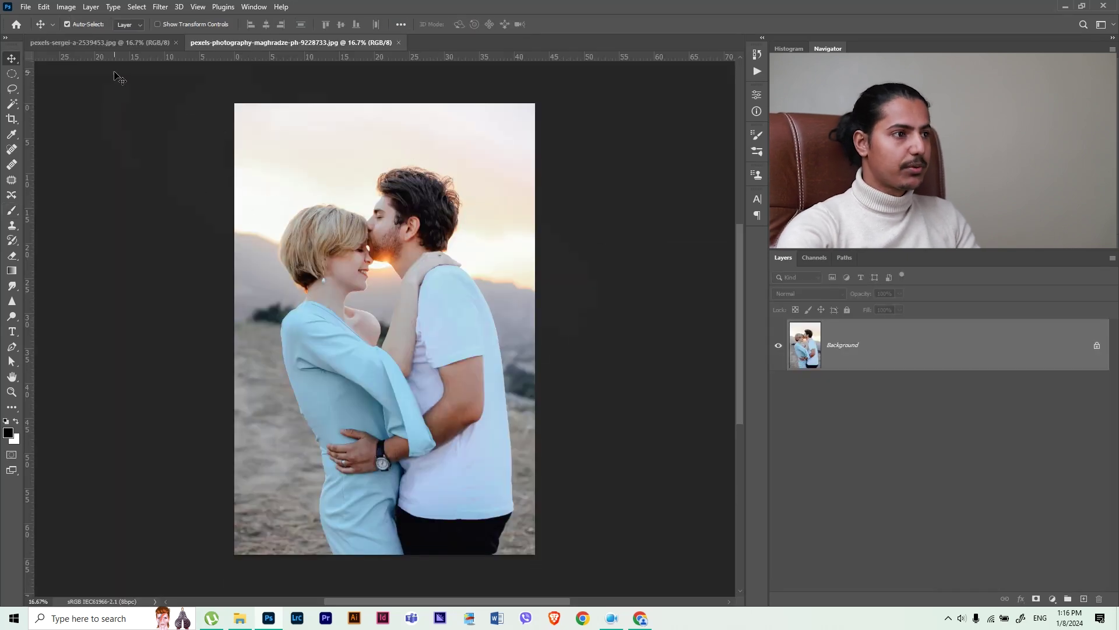
left_click(119, 43)
left_click(240, 43)
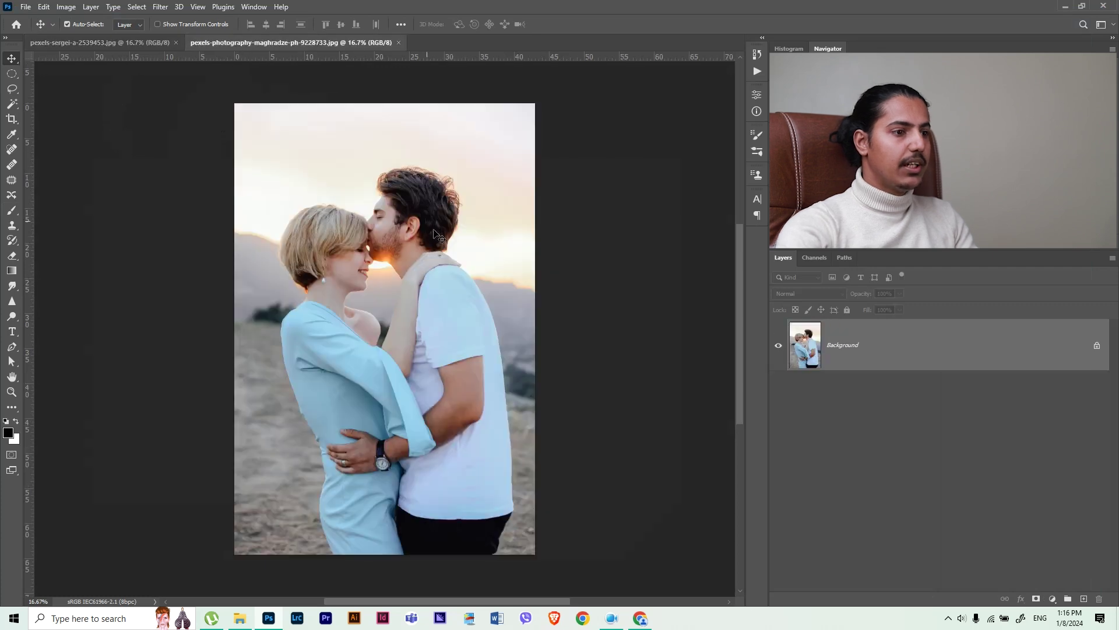
left_click(155, 11)
mouse_move(137, 7)
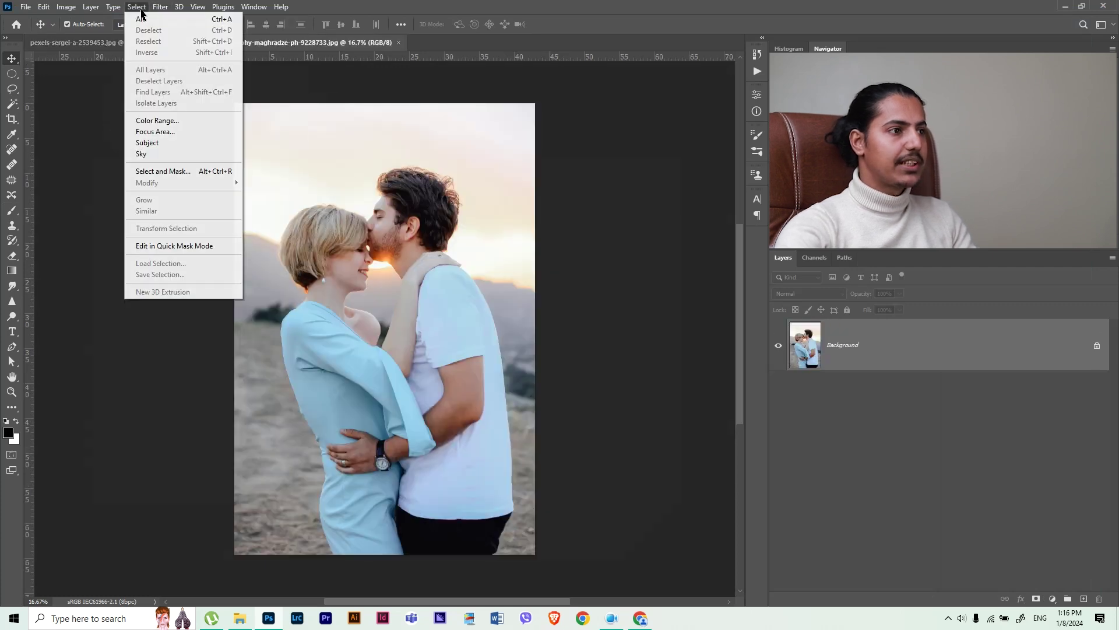
left_click(173, 145)
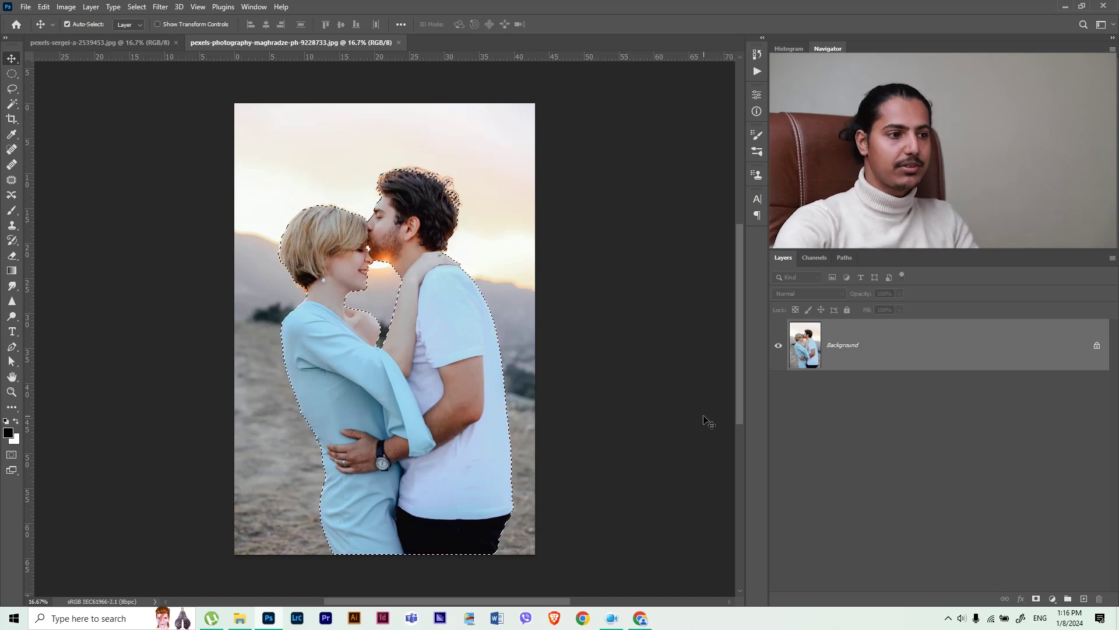
left_click(1036, 598)
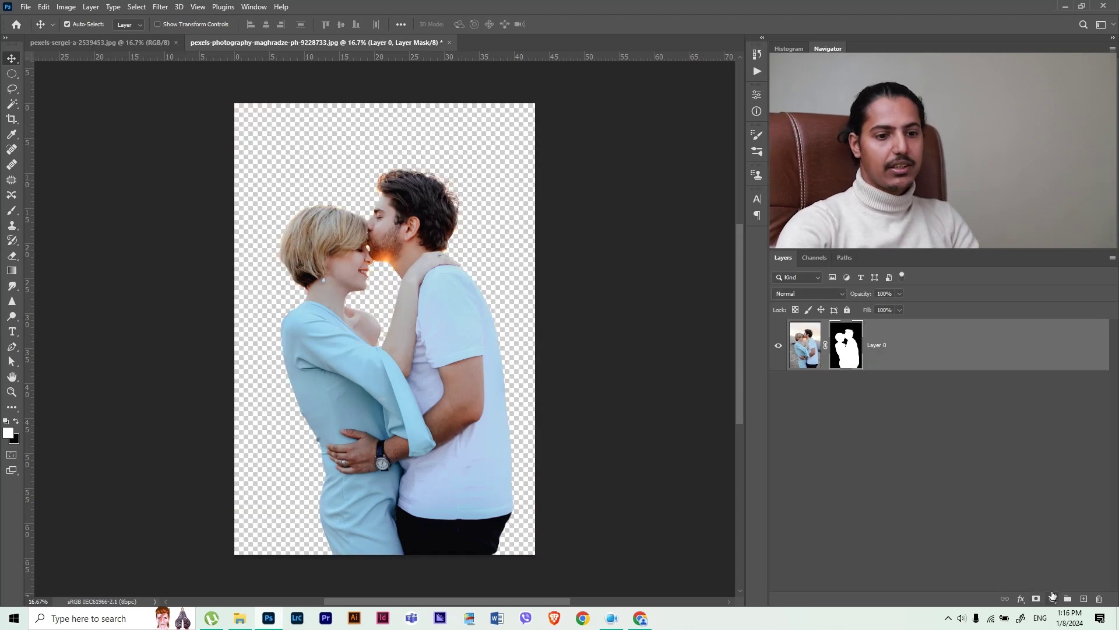
left_click(1053, 599)
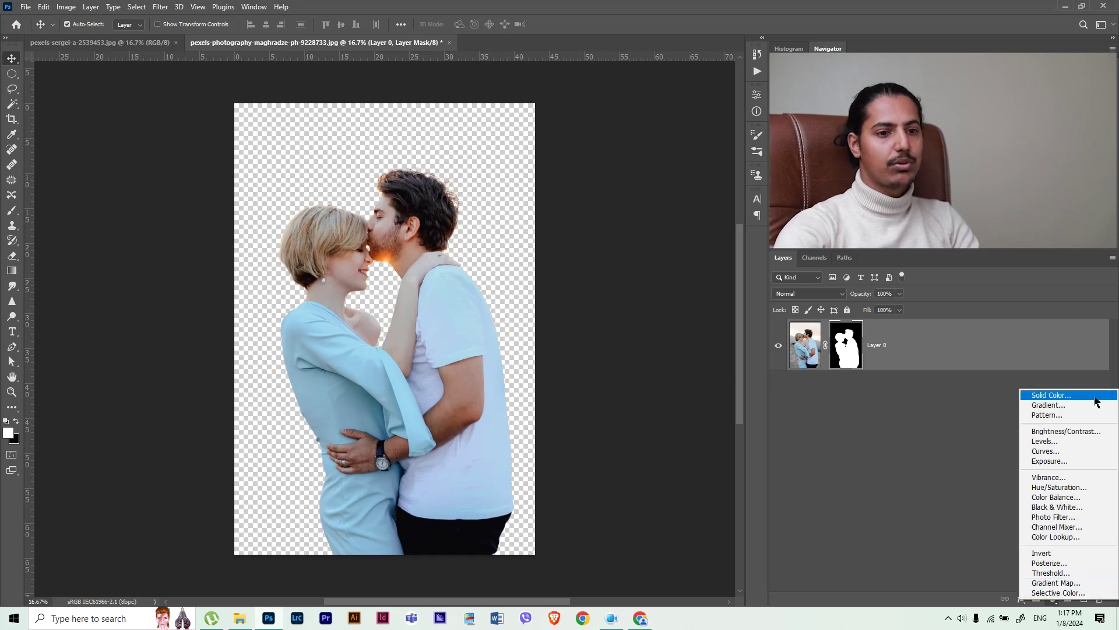
Add a light pink Solid Color fill layer and move it below the couple
left_click(1051, 395)
mouse_move(722, 175)
left_mouse_down()
mouse_move(654, 143)
mouse_move(684, 140)
left_mouse_up()
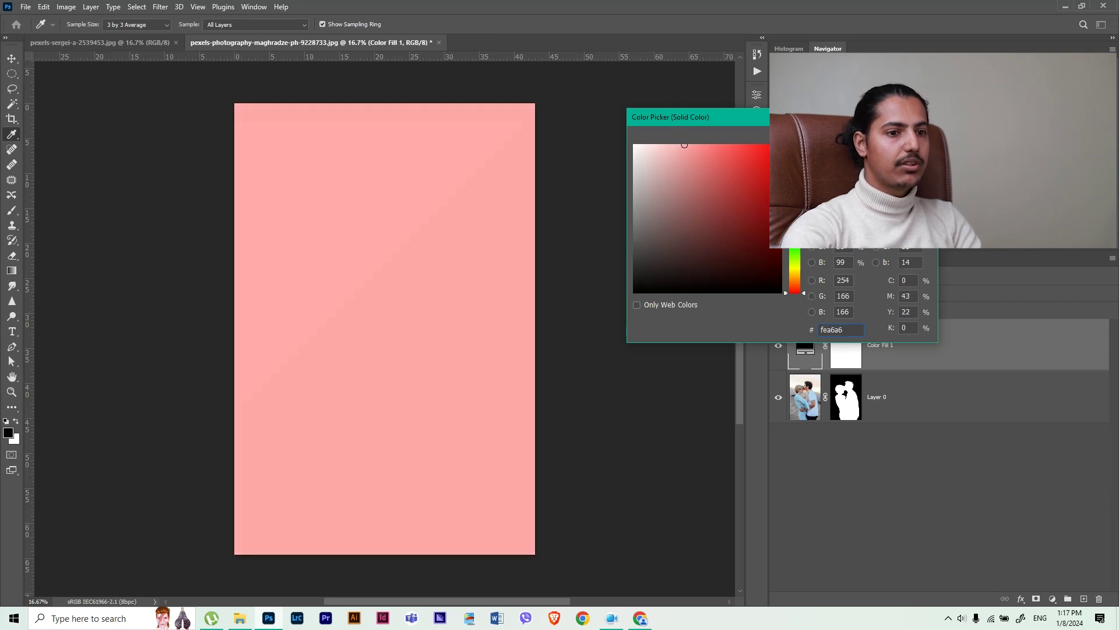
key("Return")
left_click_drag(989, 349, 980, 425)
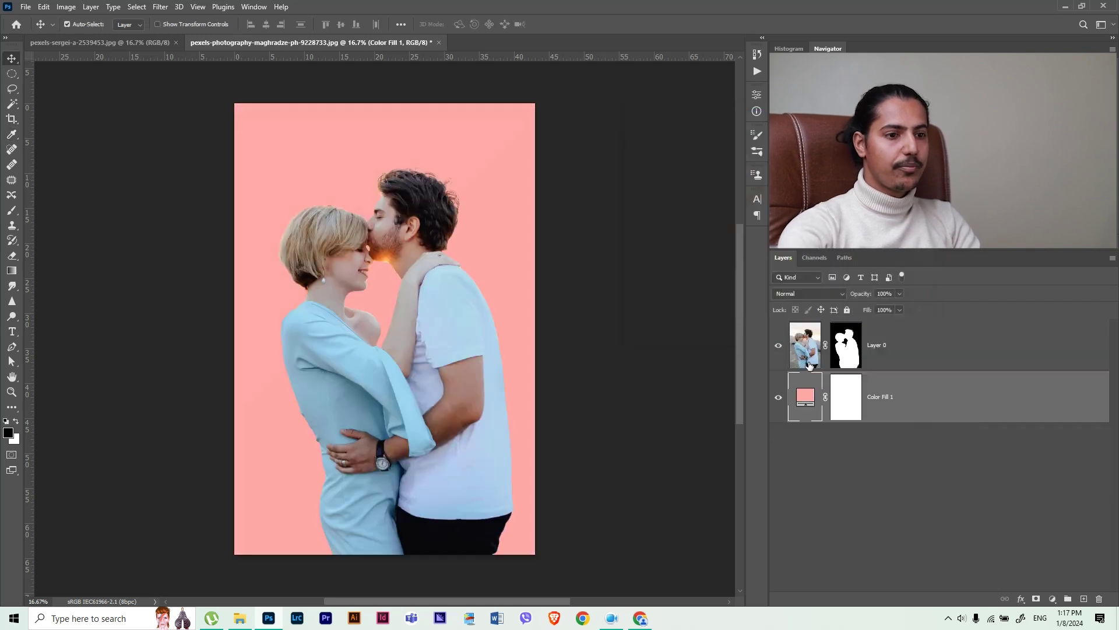
Change the fill colour to a pale peach sampled from near the kiss
double_click(807, 398)
left_click(387, 253)
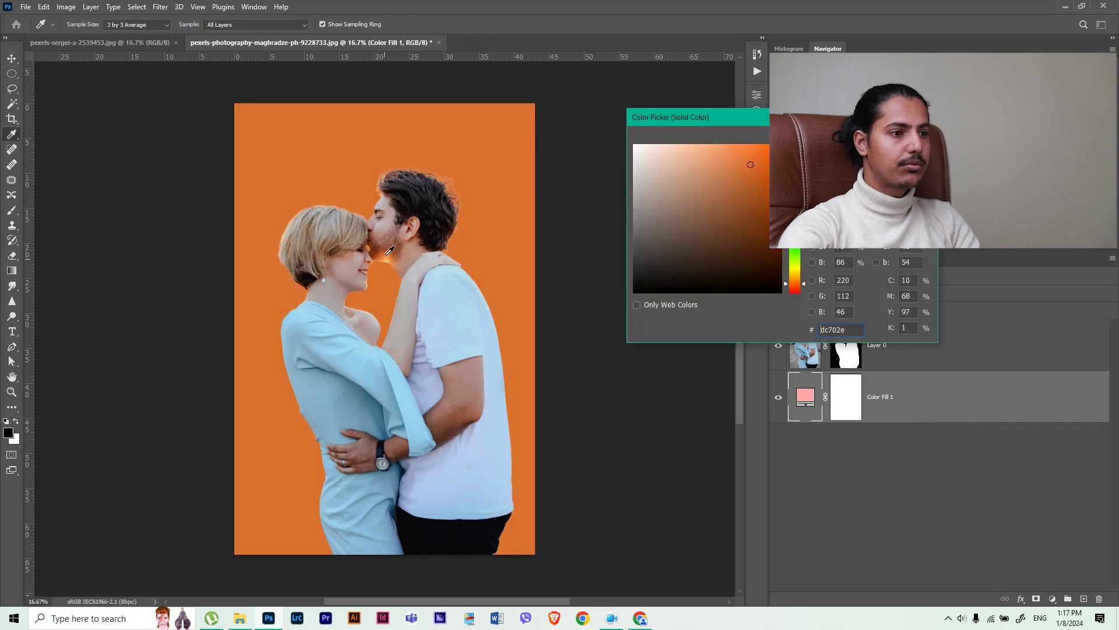
left_click_drag(386, 250, 391, 257)
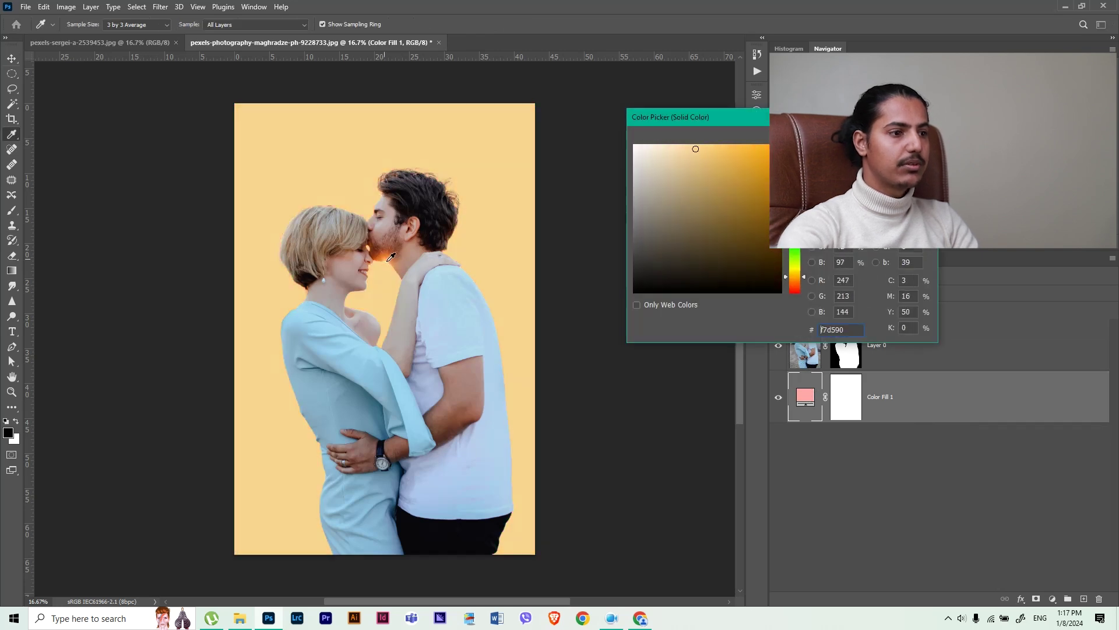
key("Return")
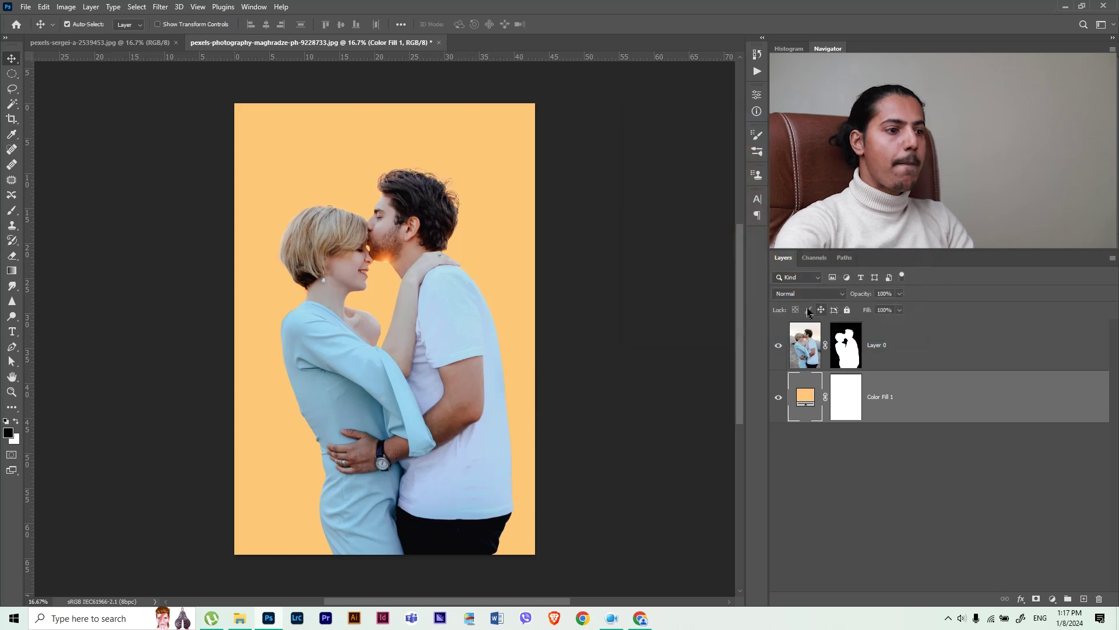
key("ctrl+Tab")
Bring the forest photo into the couple document, rotated to about -98 degrees
left_click_drag(167, 172, 345, 156)
key("ctrl+t")
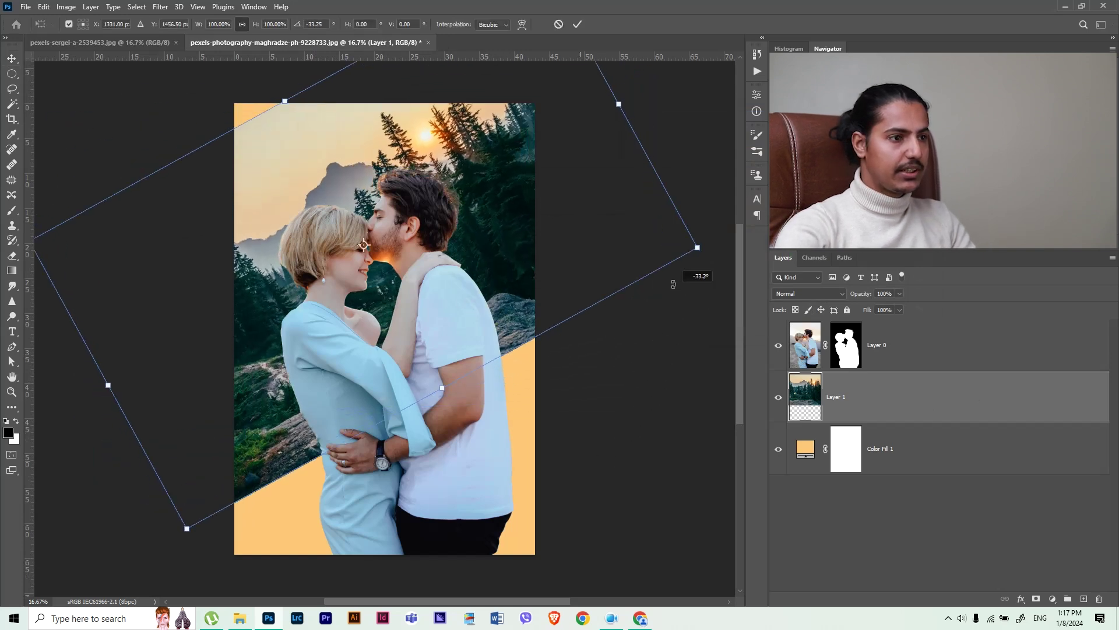
left_click_drag(576, 459, 618, 111)
left_click_drag(478, 315, 481, 370)
left_click_drag(600, 292, 578, 408)
mouse_move(496, 335)
left_mouse_down()
mouse_move(476, 313)
mouse_move(464, 259)
left_mouse_up()
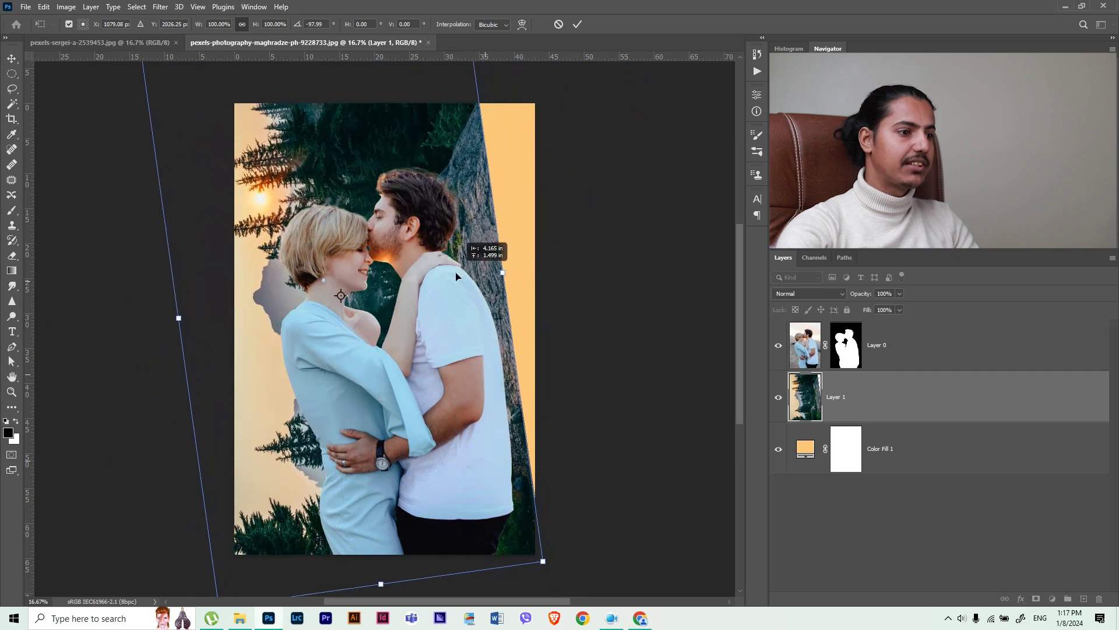
mouse_move(463, 260)
left_mouse_down()
mouse_move(446, 308)
mouse_move(482, 307)
mouse_move(519, 278)
left_mouse_up()
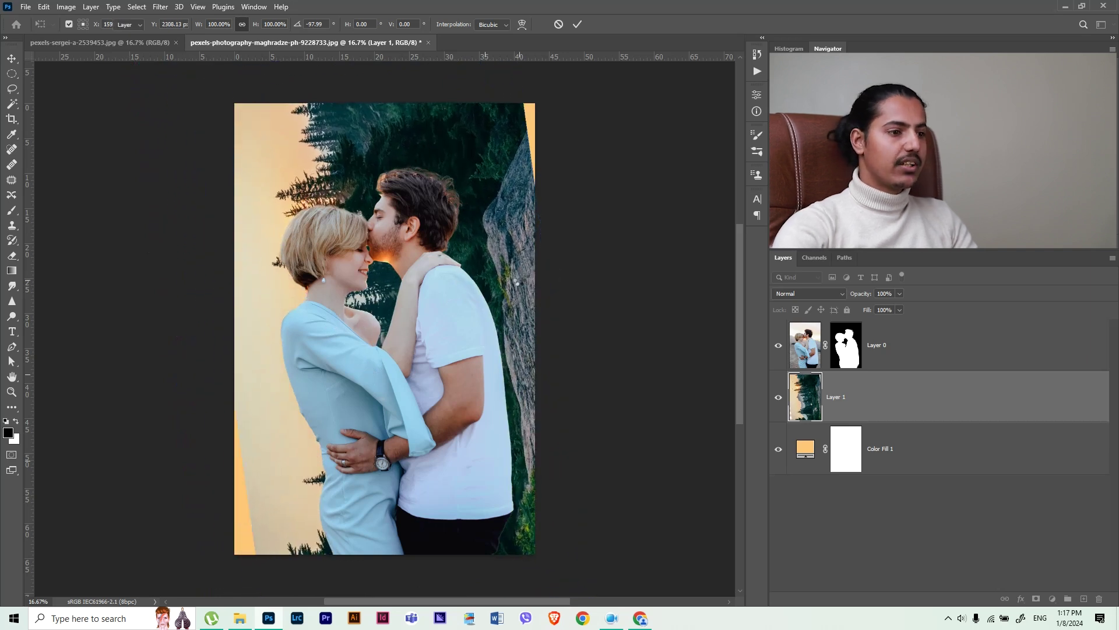
key("Return")
Restack the forest layer beneath the couple layer
left_click_drag(437, 376, 431, 394, "ctrl+space")
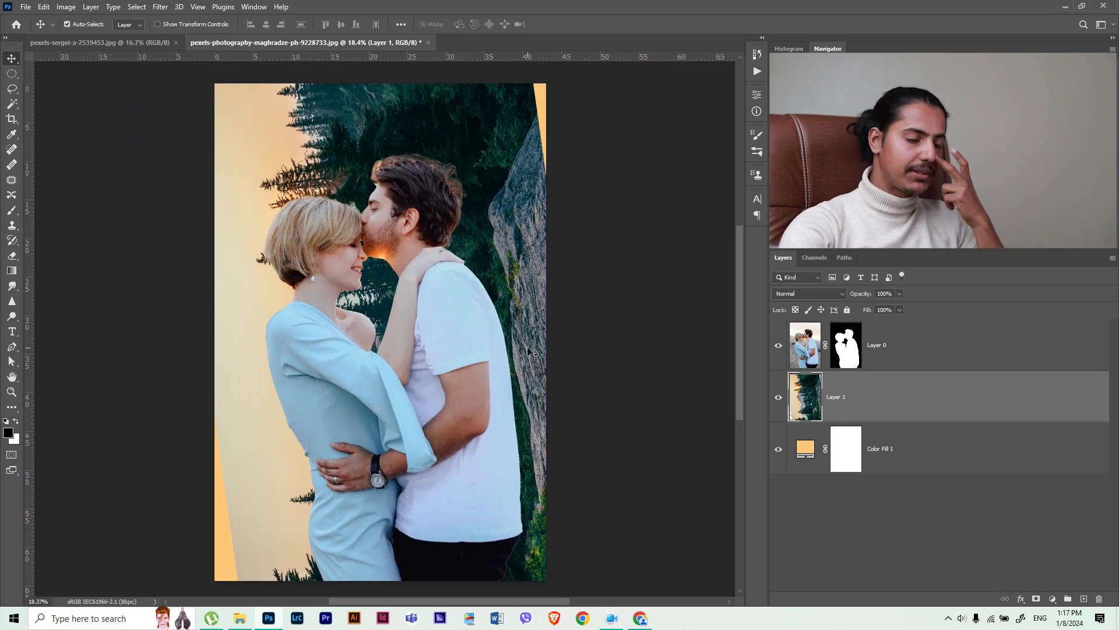
left_click_drag(873, 381, 904, 327)
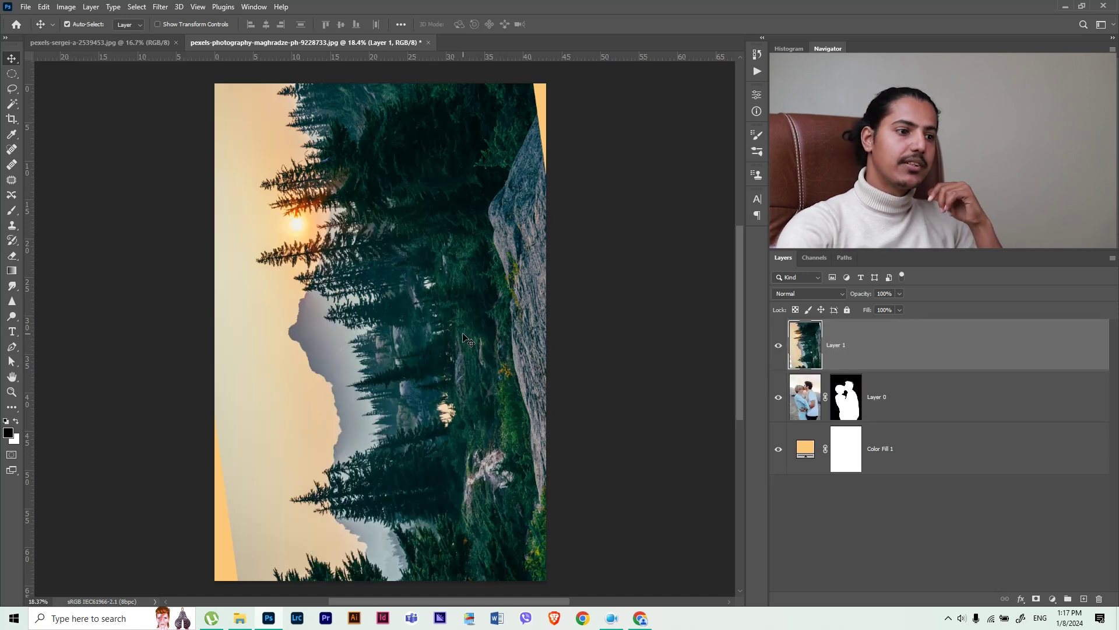
left_click_drag(435, 353, 441, 360)
left_click_drag(904, 396, 910, 403)
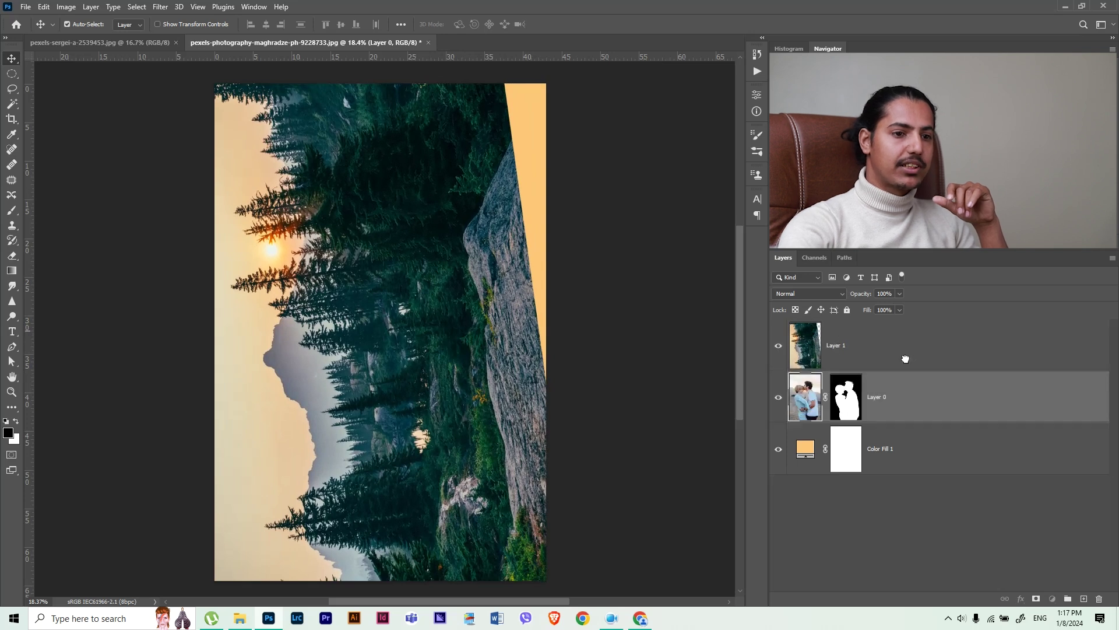
left_click(903, 352)
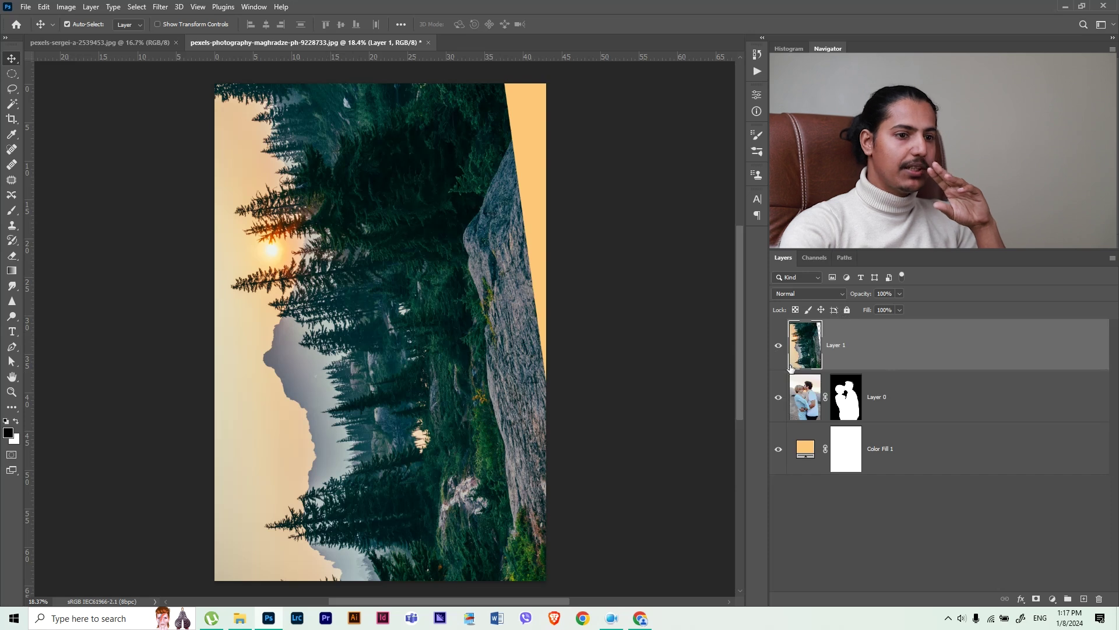
left_click_drag(790, 367, 891, 417)
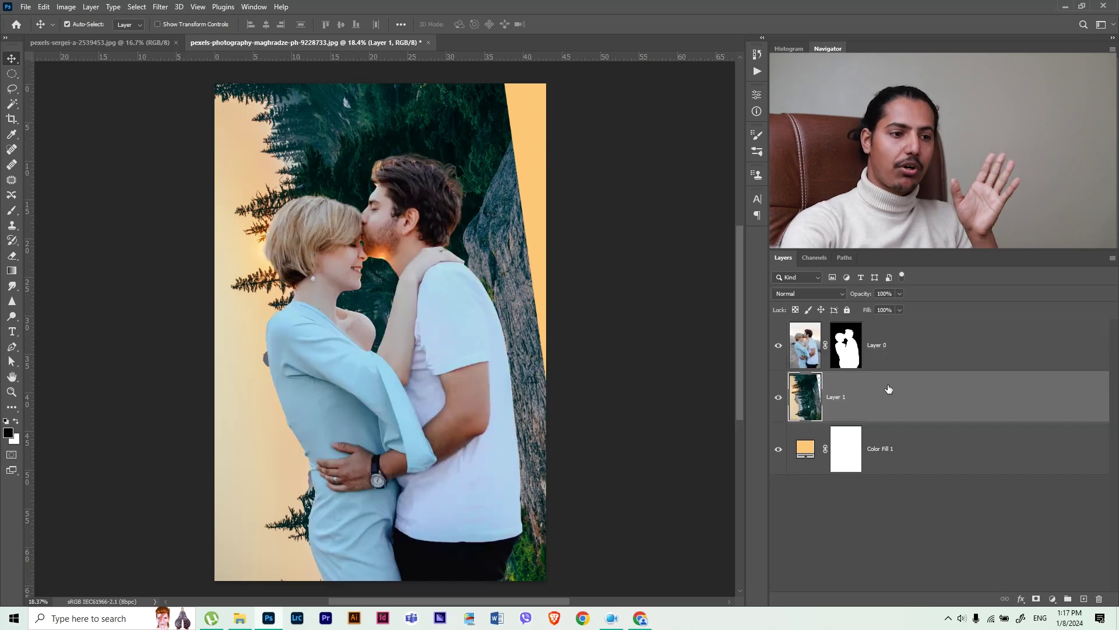
Lower the couple layer's opacity to 70%
left_click(901, 344)
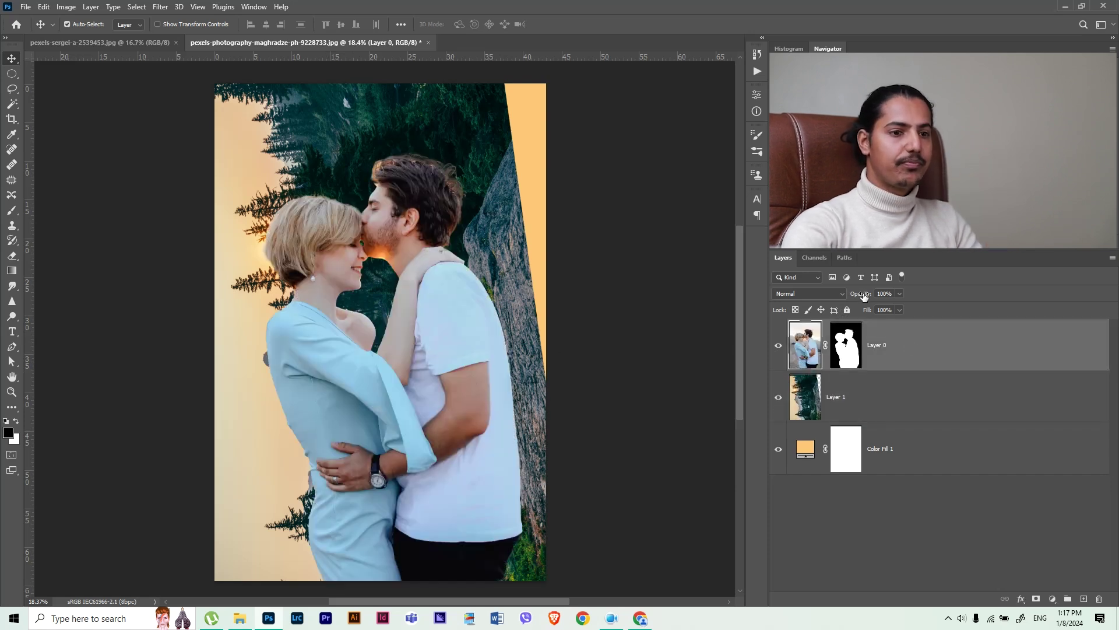
left_click_drag(853, 293, 847, 293)
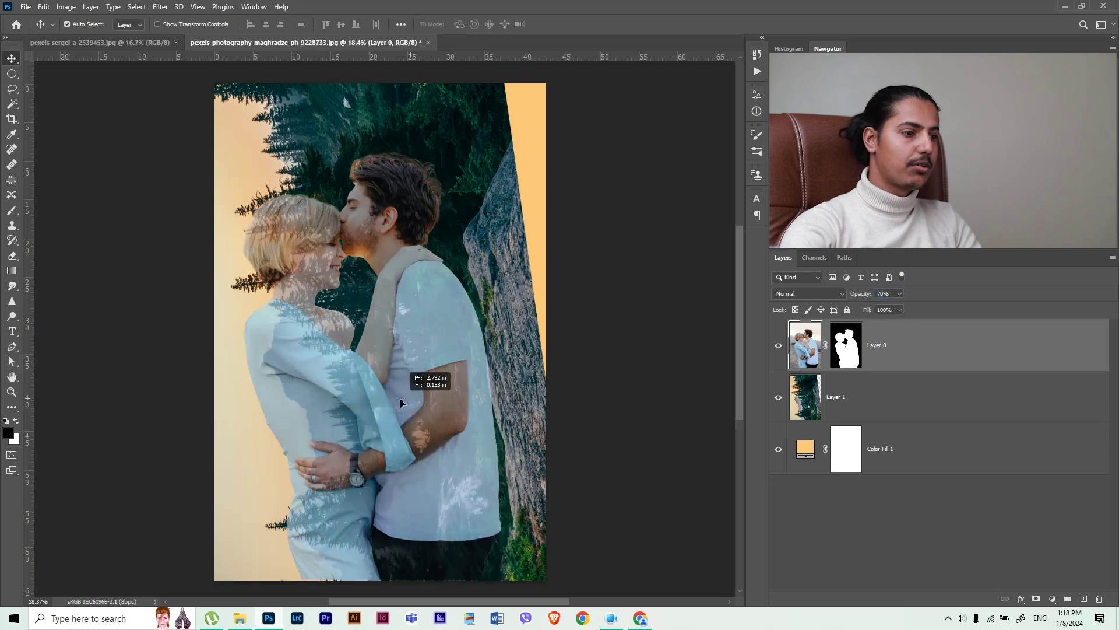
left_click_drag(408, 402, 413, 402)
key("ctrl+z")
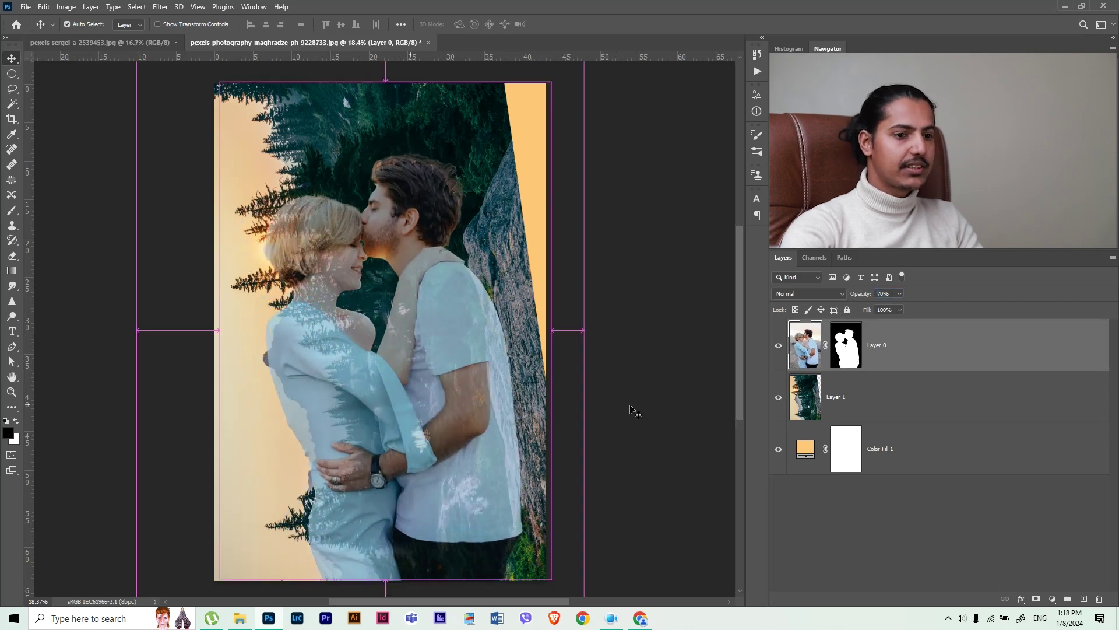
Position the forest so the sun sits behind the woman, then restore couple opacity to 100%
left_click(880, 398)
left_click(87, 24)
mouse_move(484, 368)
left_mouse_down()
mouse_move(452, 368)
mouse_move(466, 353)
left_mouse_up()
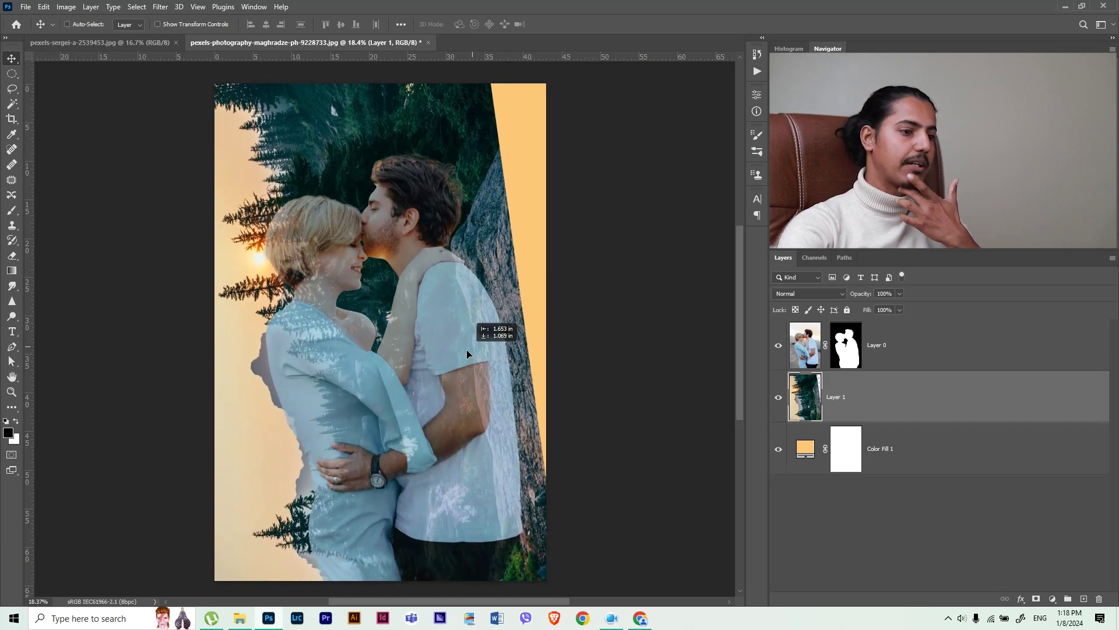
left_click_drag(467, 351, 466, 369)
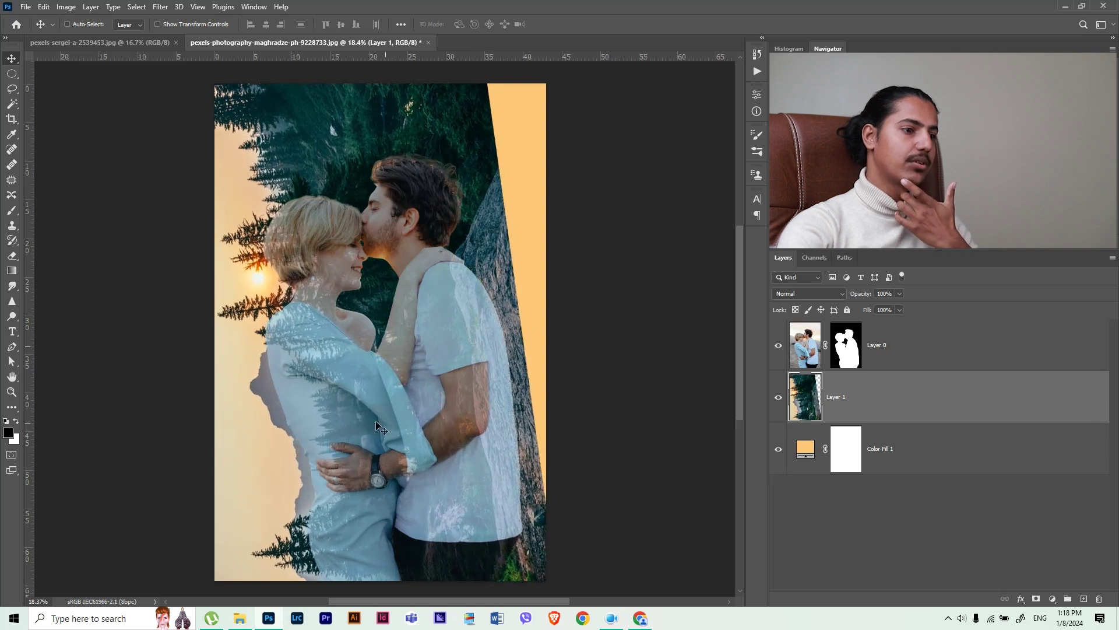
left_click_drag(466, 386, 495, 362)
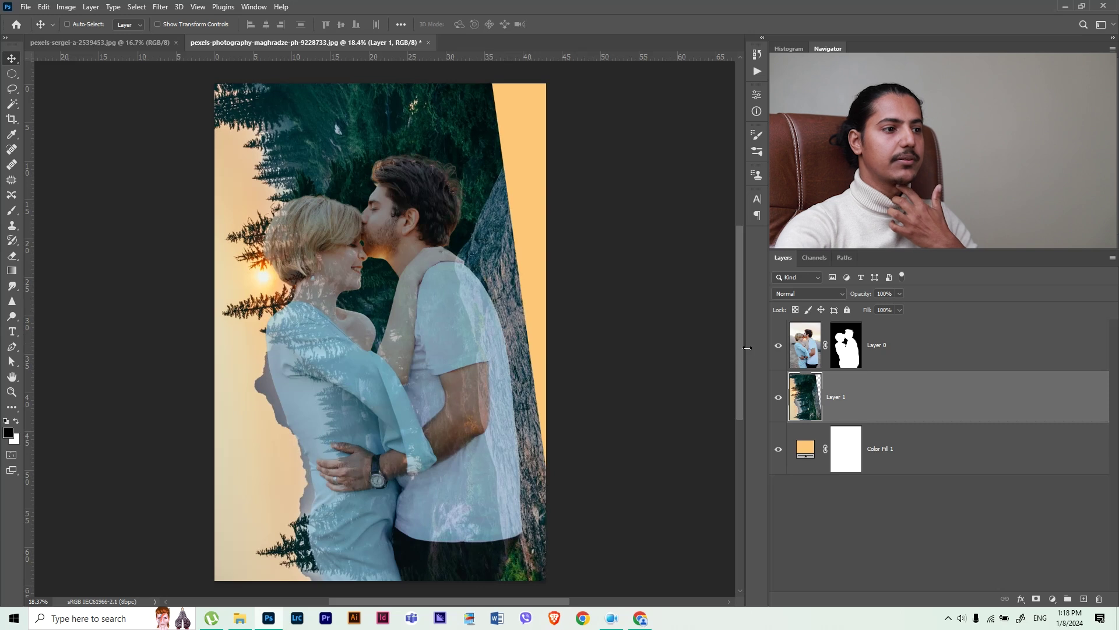
left_click_drag(548, 350, 546, 330)
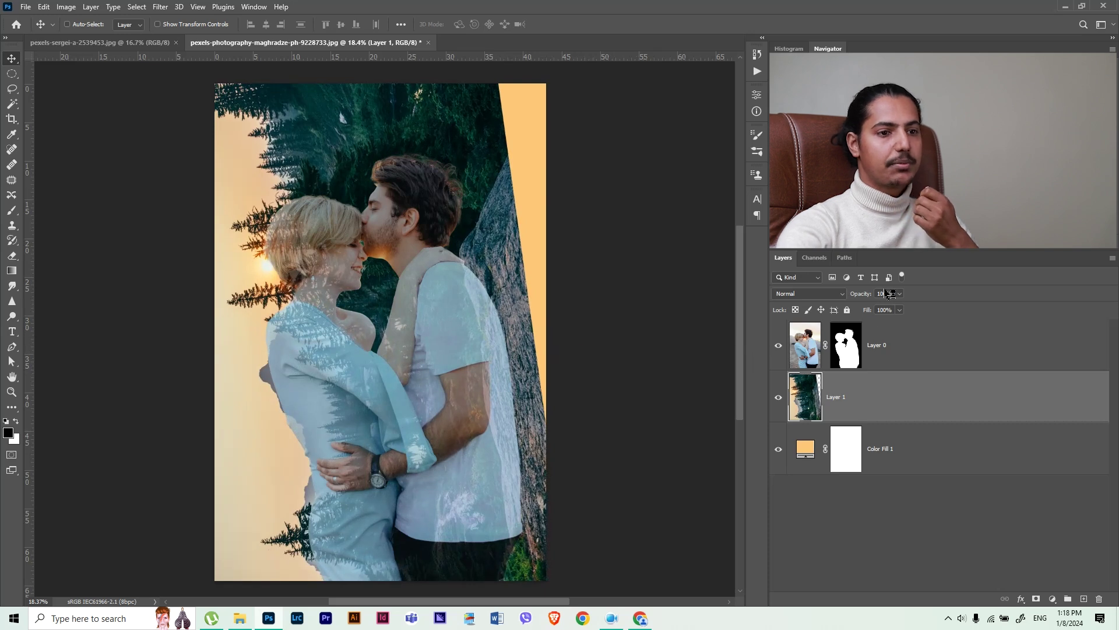
left_click(908, 334)
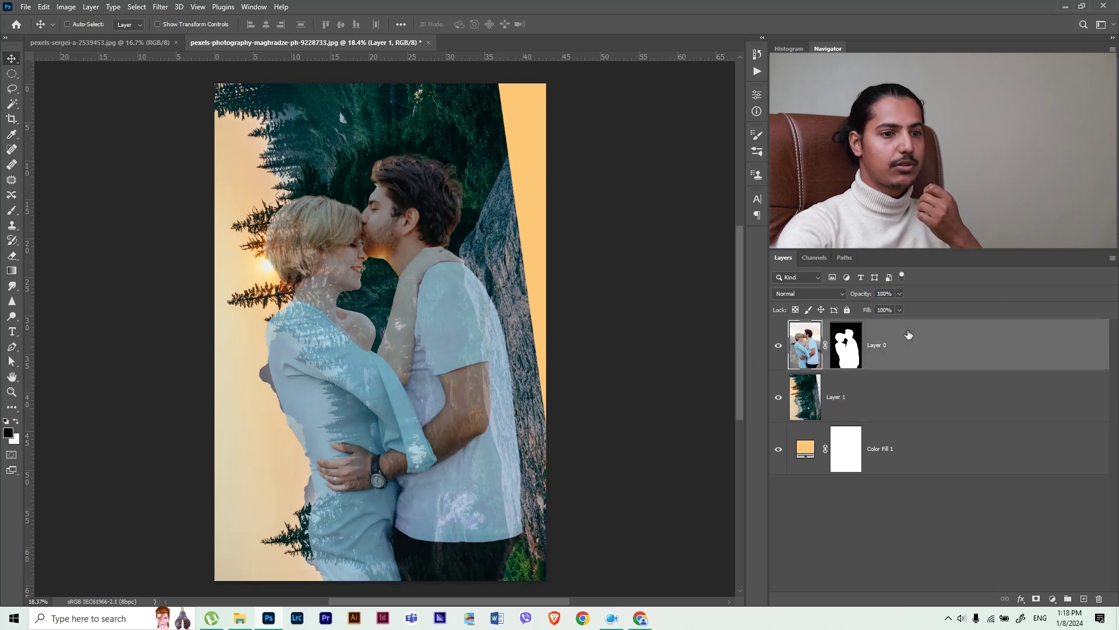
left_click_drag(861, 294, 913, 318)
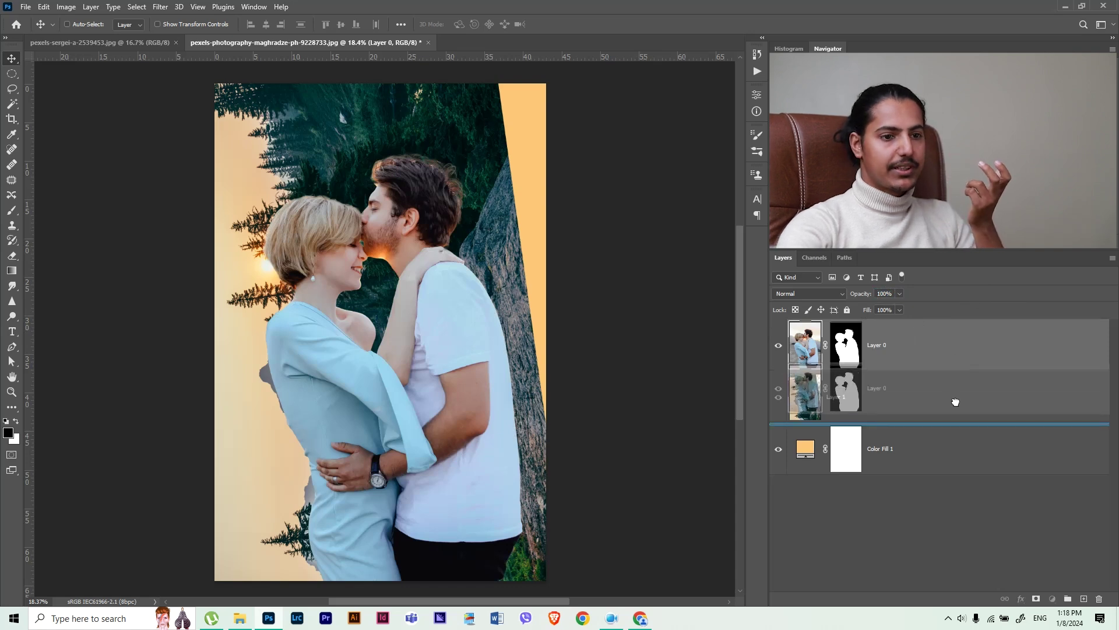
Move Layer 1 above the couple and give it an inverted black layer mask
left_click_drag(952, 366, 945, 417)
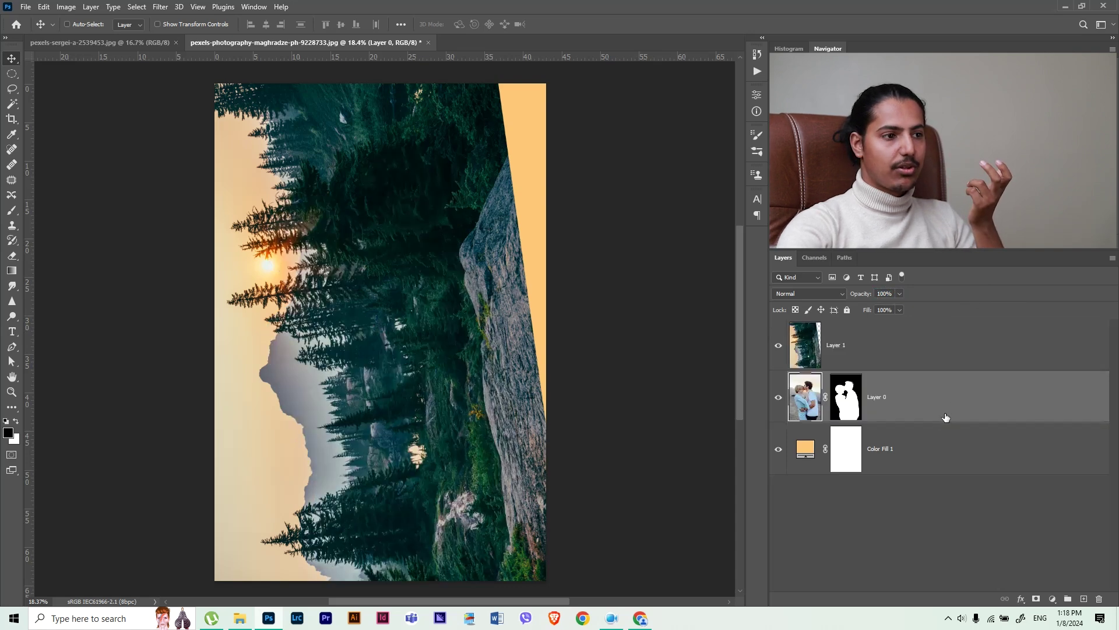
left_click(939, 354)
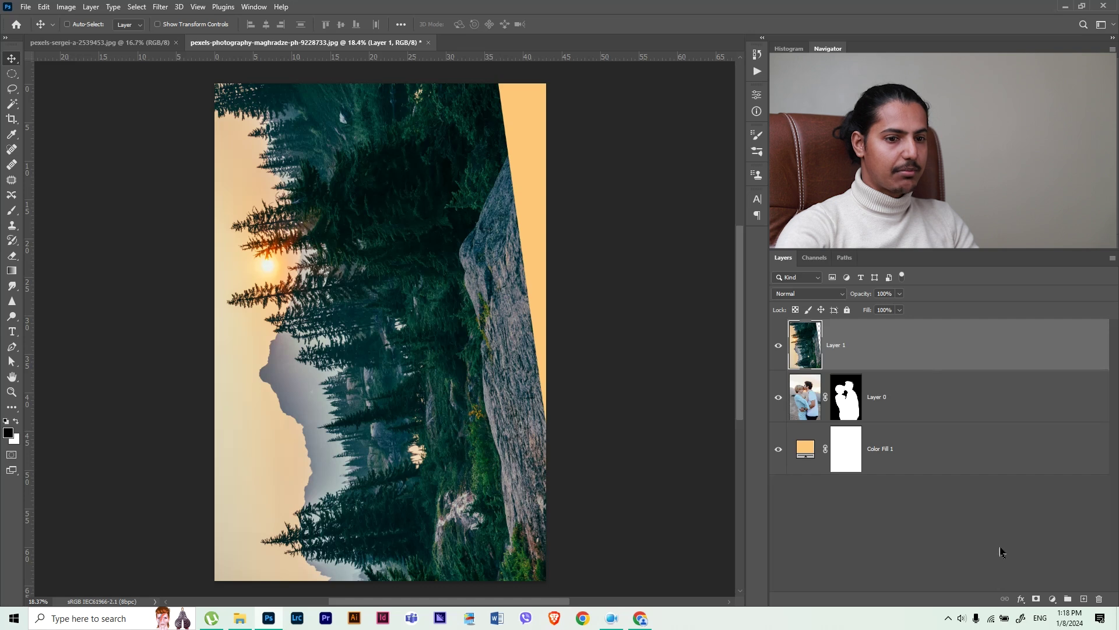
left_click(1037, 600)
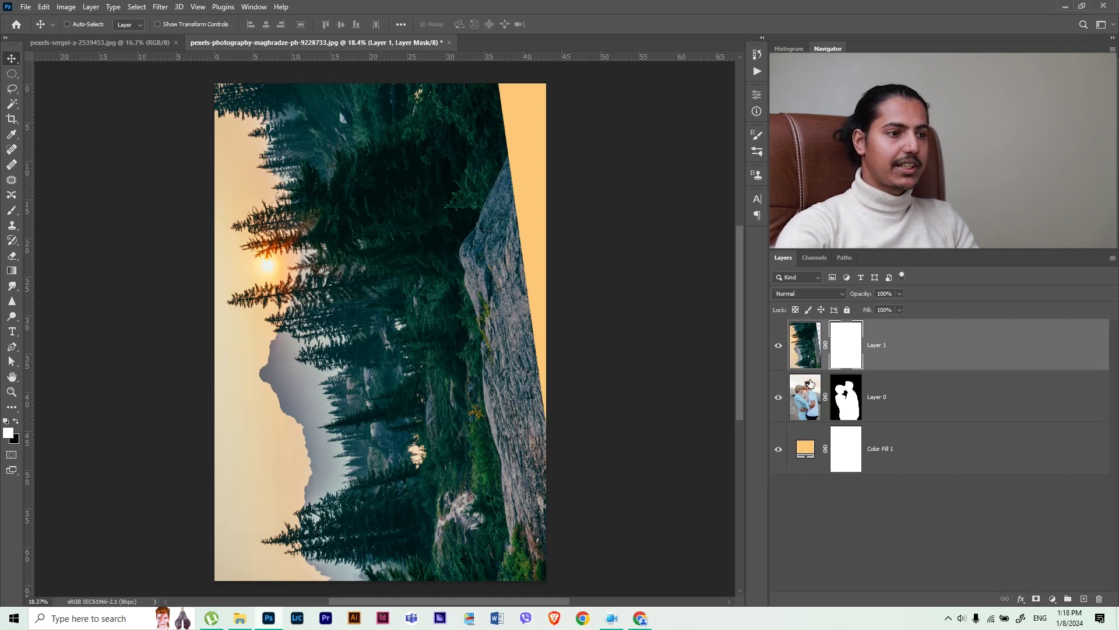
key("ctrl+i")
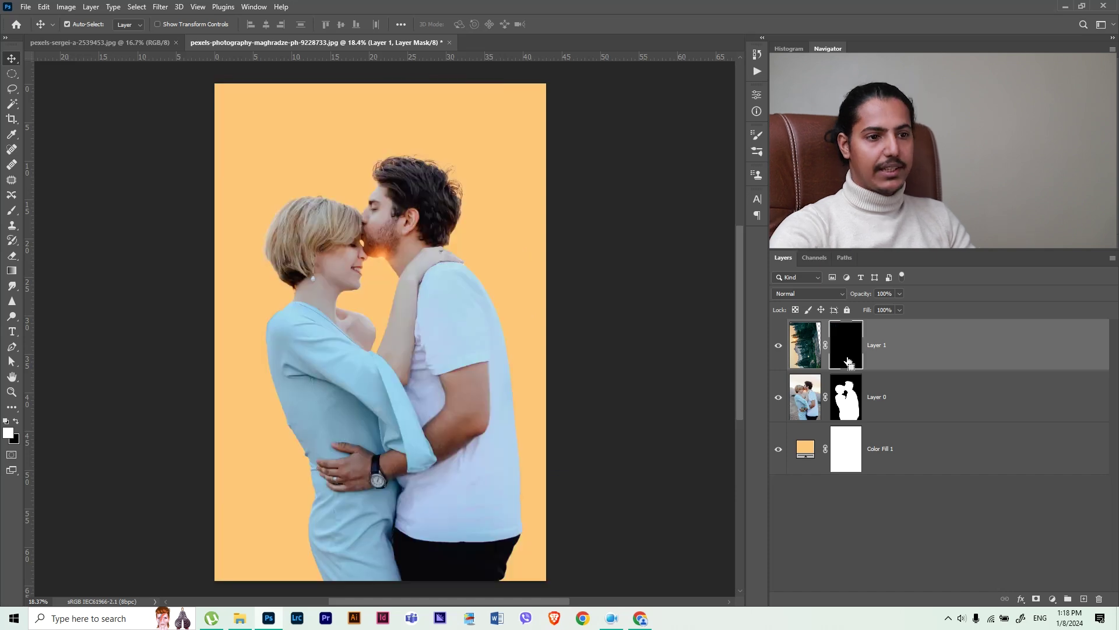
key("b")
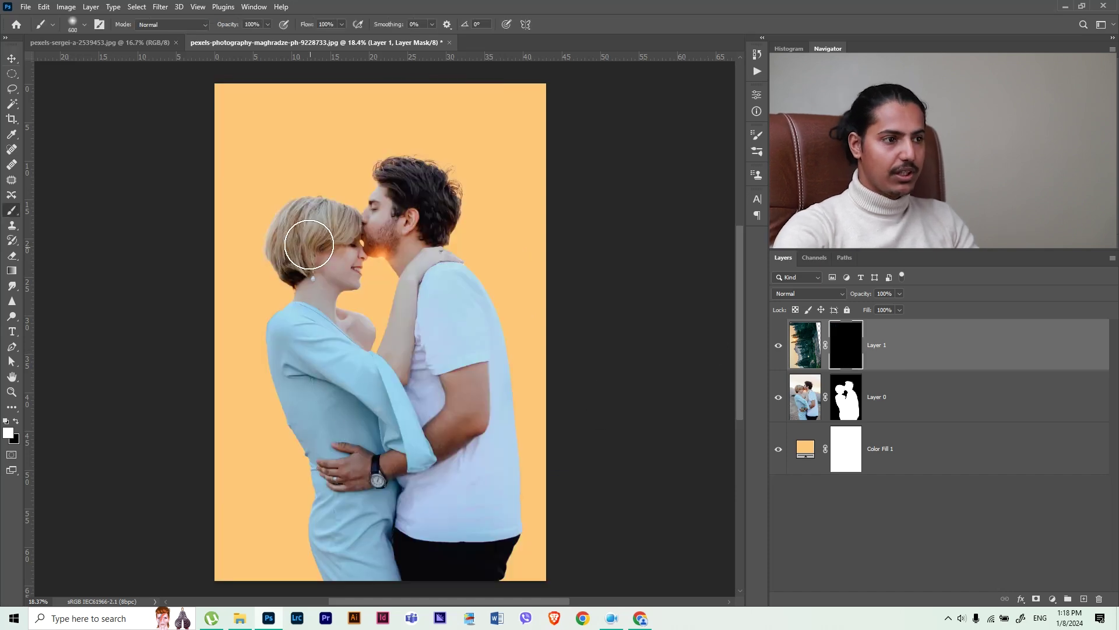
Paint white on the mask to reveal trees around her hair, head and lower back
key("x")
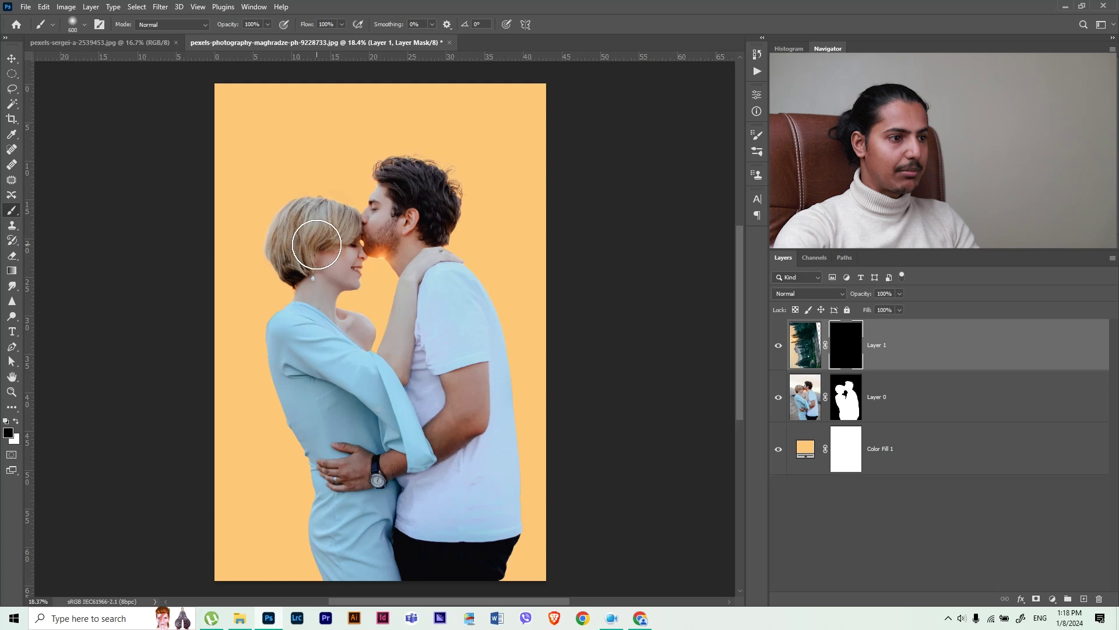
left_click_drag(316, 241, 251, 230)
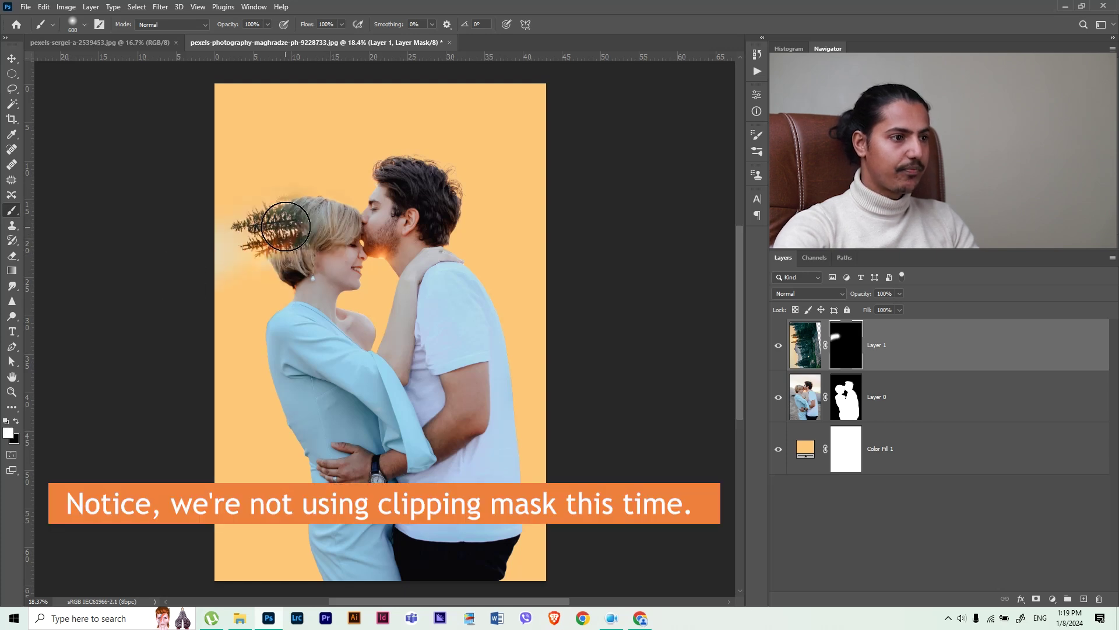
mouse_move(202, 274)
left_mouse_down()
mouse_move(249, 249)
mouse_move(263, 270)
mouse_move(243, 304)
mouse_move(278, 307)
mouse_move(262, 372)
mouse_move(282, 407)
mouse_move(275, 430)
mouse_move(262, 387)
left_mouse_up()
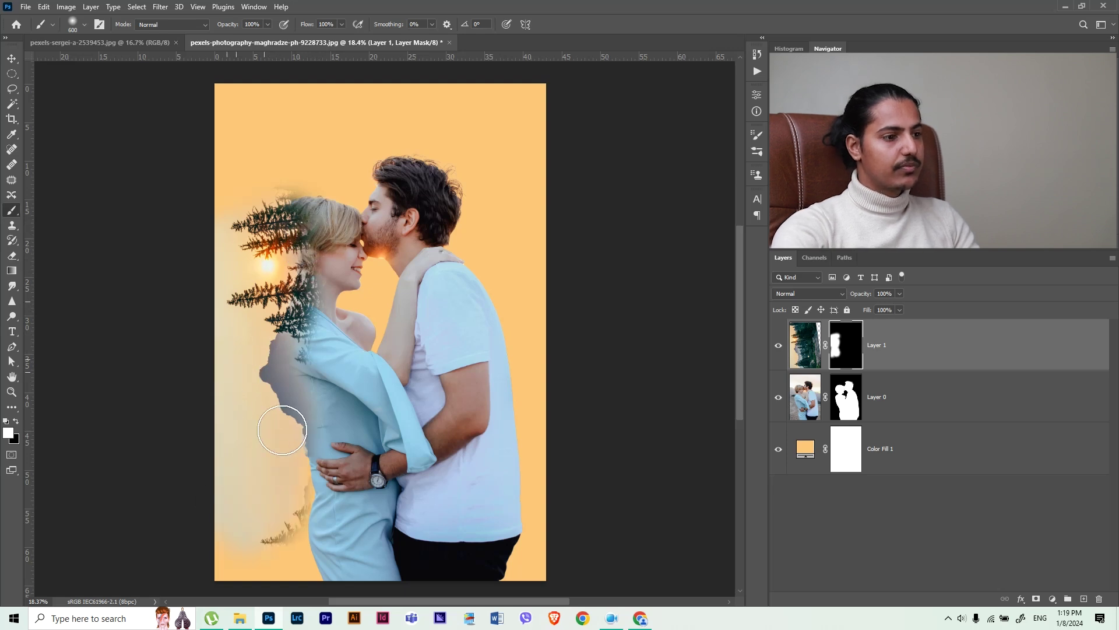
mouse_move(292, 461)
left_mouse_down()
mouse_move(300, 513)
mouse_move(316, 529)
mouse_move(292, 560)
mouse_move(325, 589)
left_mouse_up()
With brush size 300 and Flow 10%, softly blend trees over her hair
left_click_drag(348, 453, 333, 431)
mouse_move(318, 268)
left_mouse_down()
mouse_move(336, 194)
mouse_move(373, 221)
left_mouse_up()
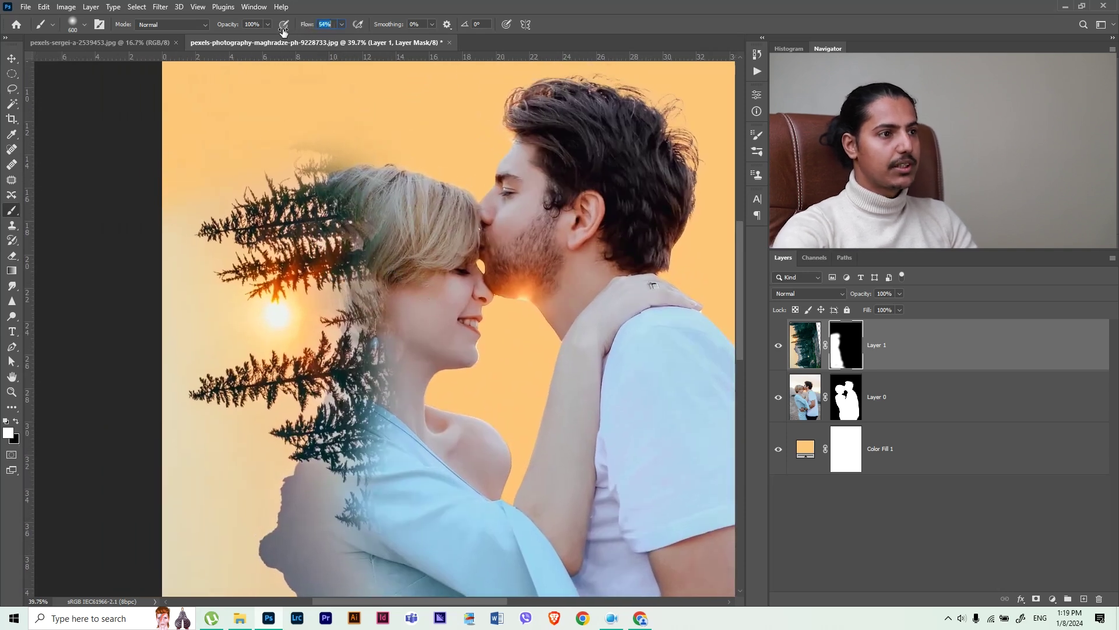
type("45")
key("bracketleft")
key("bracketleft")
key("bracketleft")
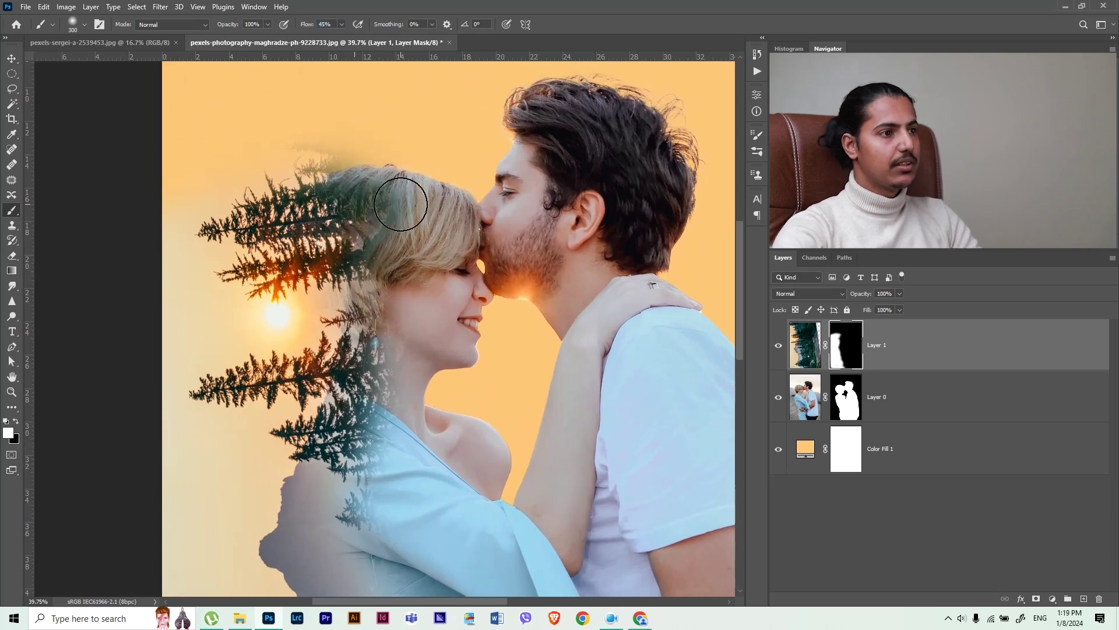
double_click(325, 25)
type("10")
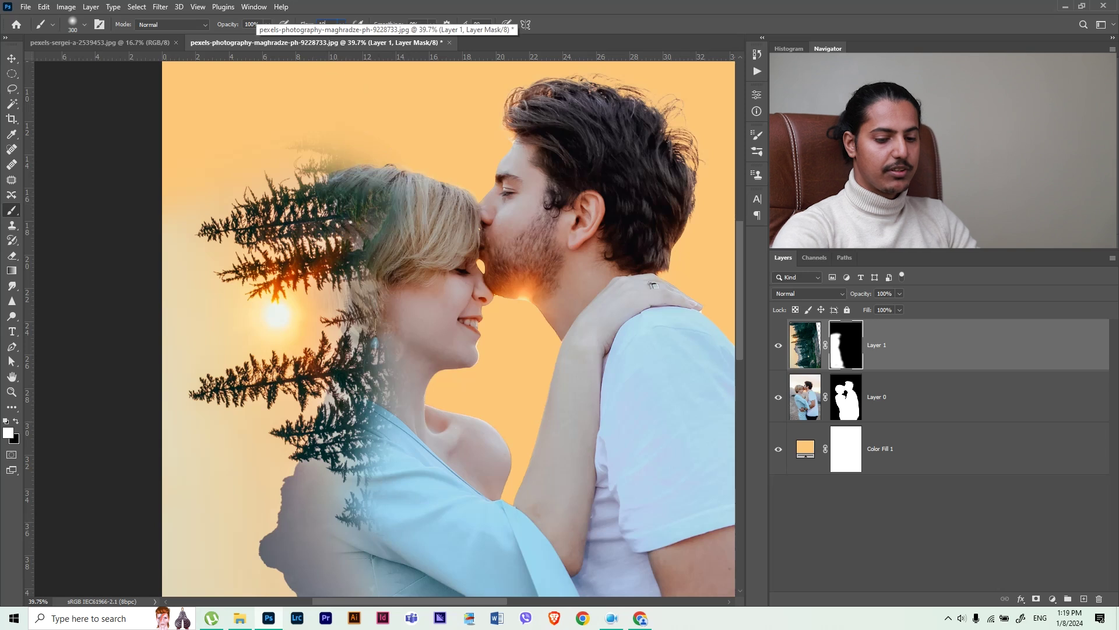
mouse_move(416, 223)
left_mouse_down()
mouse_move(389, 203)
mouse_move(436, 321)
mouse_move(392, 375)
mouse_move(425, 340)
mouse_move(404, 355)
mouse_move(426, 458)
left_mouse_up()
scroll(356, 186, "down", 3)
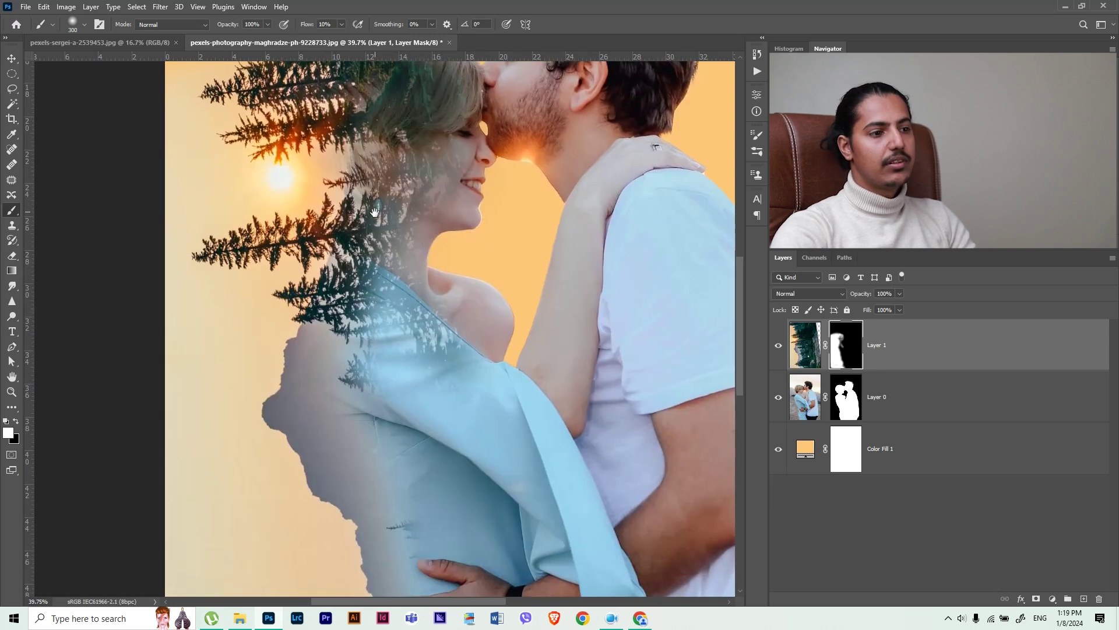
scroll(387, 367, "down", 4)
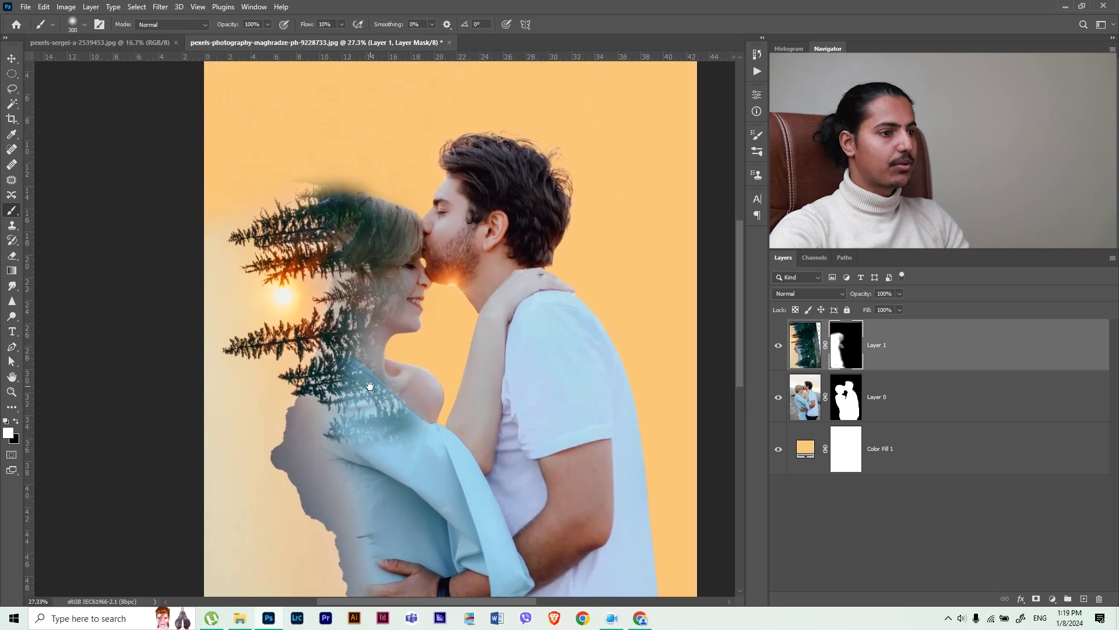
Resample the Color Fill 1 background to a paler cream, #edd6ab, from the image
double_click(807, 449)
left_click(270, 316)
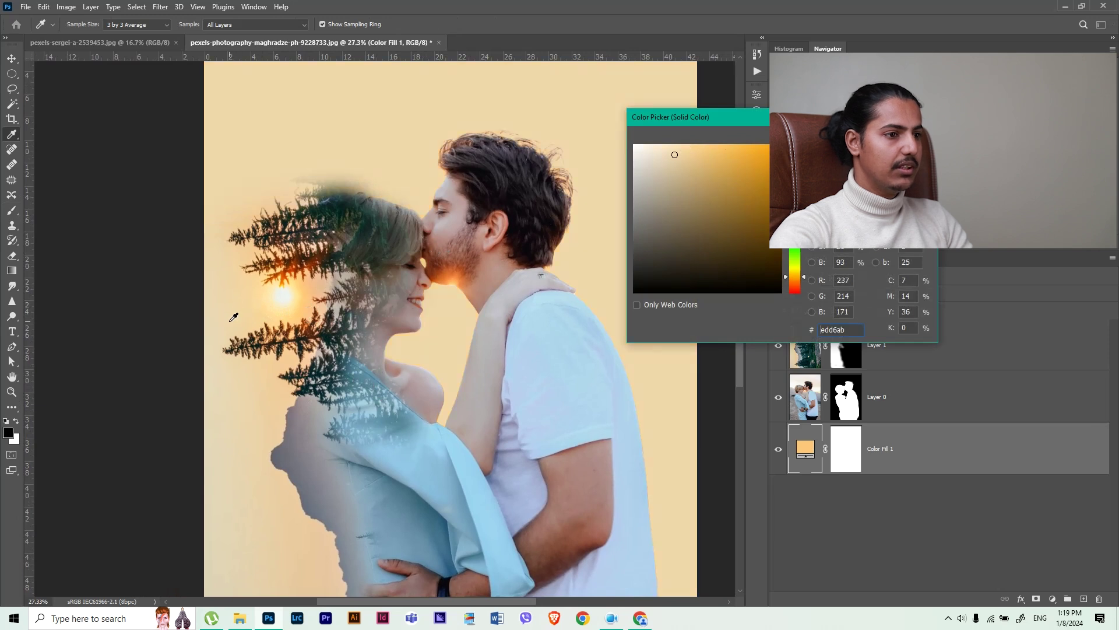
key("Return")
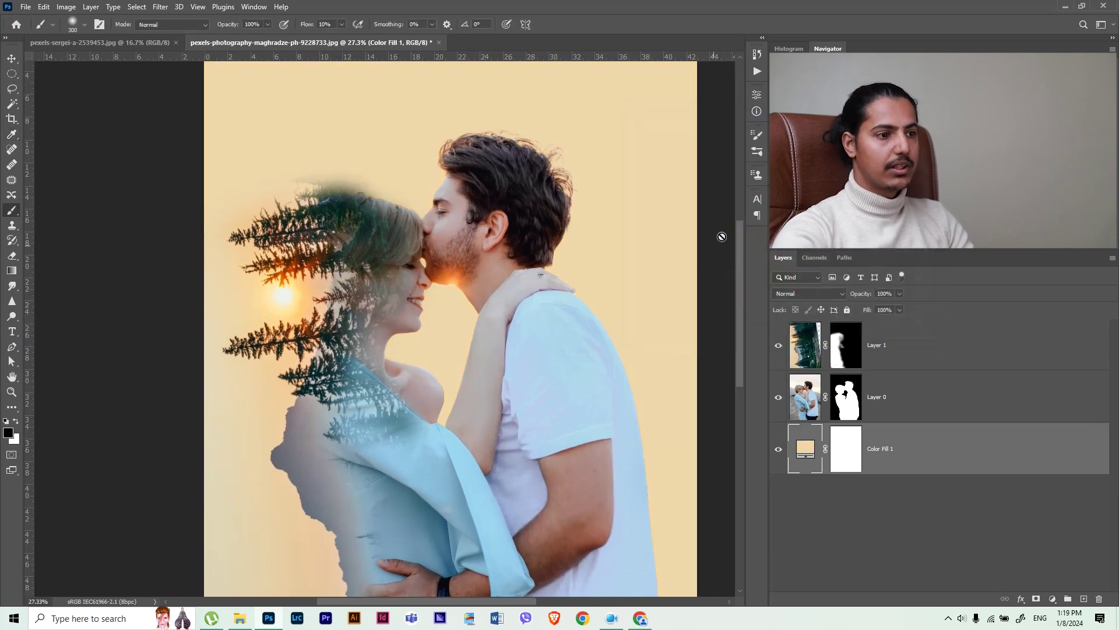
left_click(846, 345)
Reveal pine trees along her shoulder and arm, denser at 100% flow near the waist
key("x")
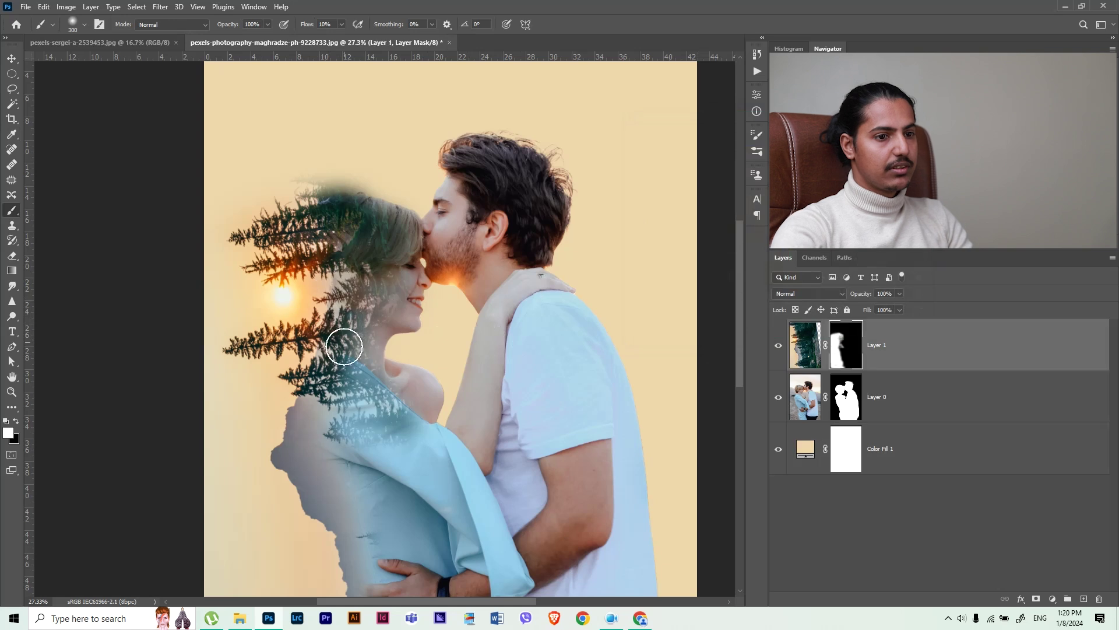
mouse_move(359, 379)
left_mouse_down()
mouse_move(339, 457)
mouse_move(387, 555)
mouse_move(449, 463)
mouse_move(350, 348)
mouse_move(403, 420)
mouse_move(497, 467)
mouse_move(512, 350)
mouse_move(522, 483)
mouse_move(455, 508)
left_mouse_up()
scroll(402, 420, "down", 3)
scroll(245, 80, "down", 3)
key("shift+0")
mouse_move(467, 403)
left_mouse_down()
mouse_move(408, 455)
mouse_move(530, 360)
left_mouse_up()
With a 400 brush, reveal trees over her back, lower back and the man's arm
scroll(529, 360, "down", 3)
key("x")
key("bracketleft")
key("bracketleft")
key("bracketleft")
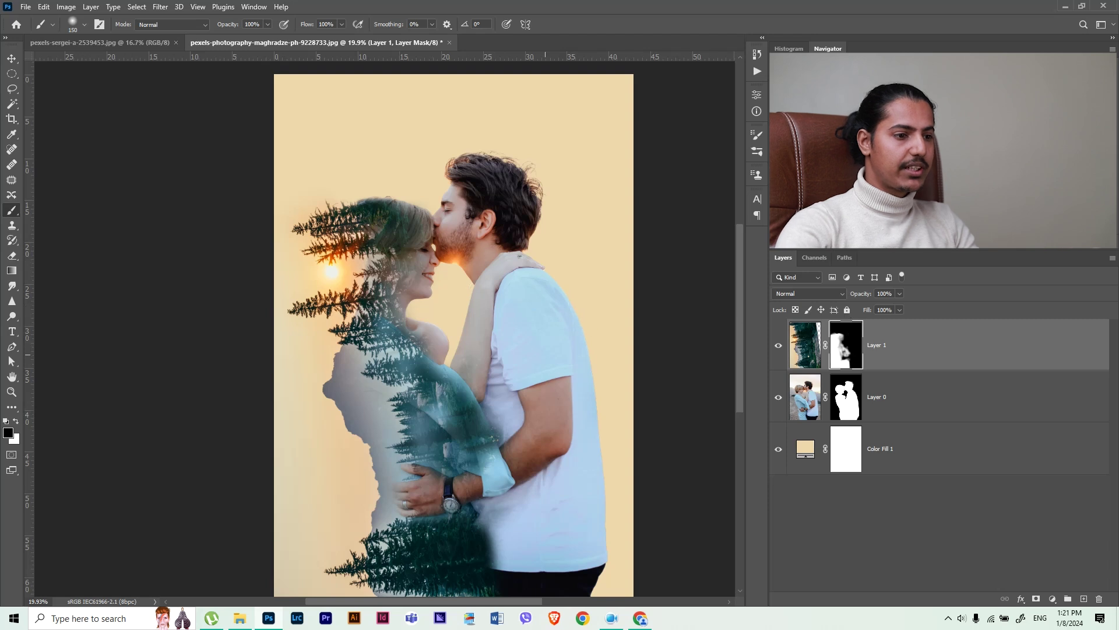
key("bracketright")
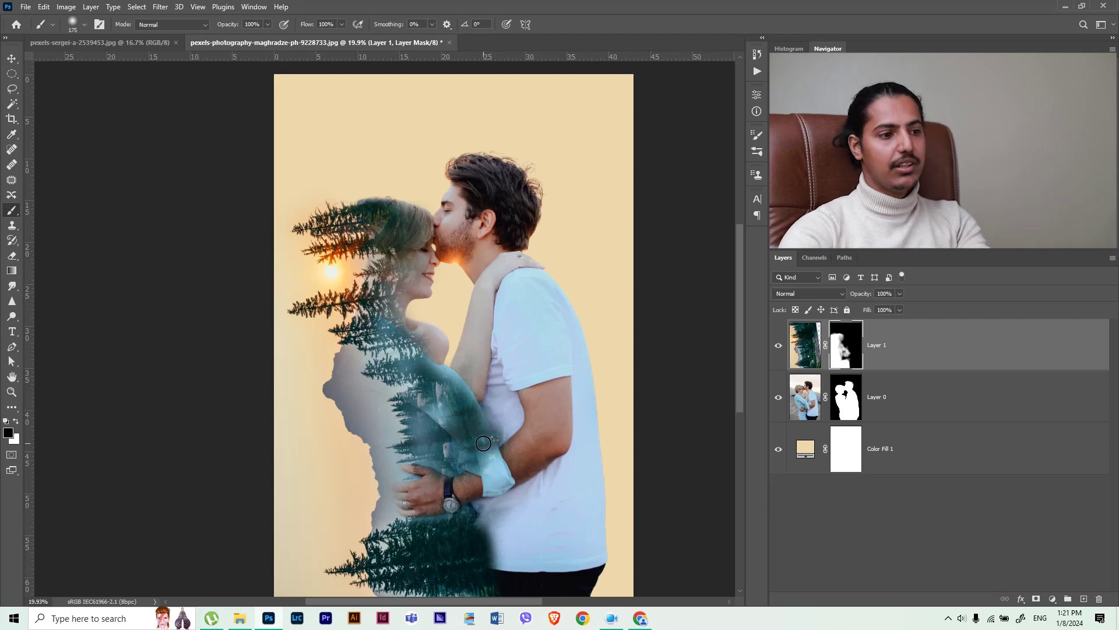
key("x")
key("bracketright")
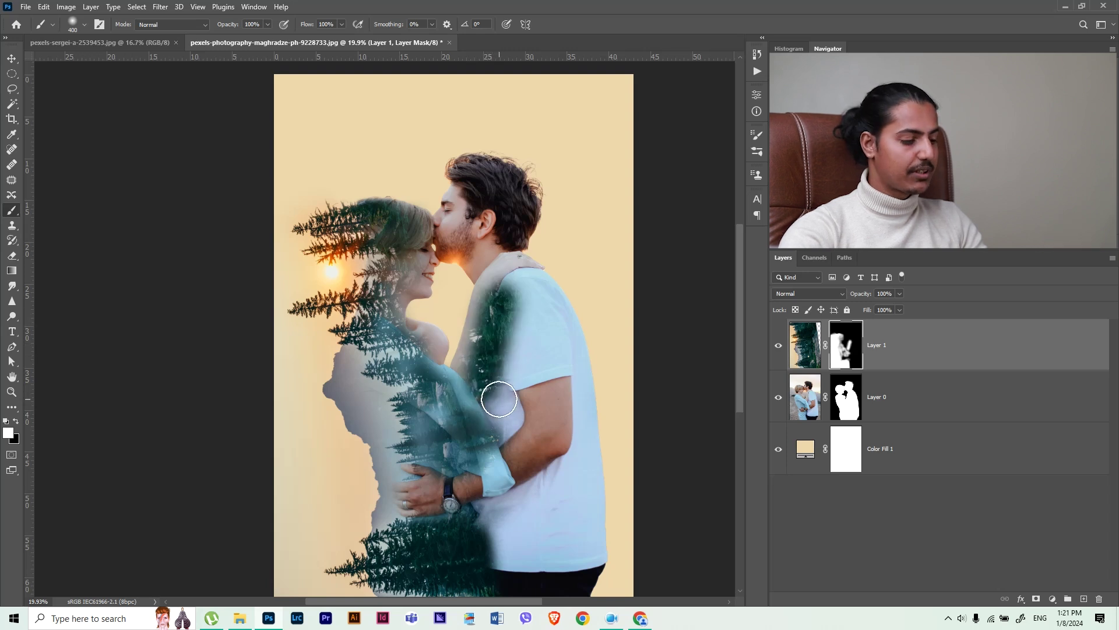
left_click_drag(492, 404, 401, 380)
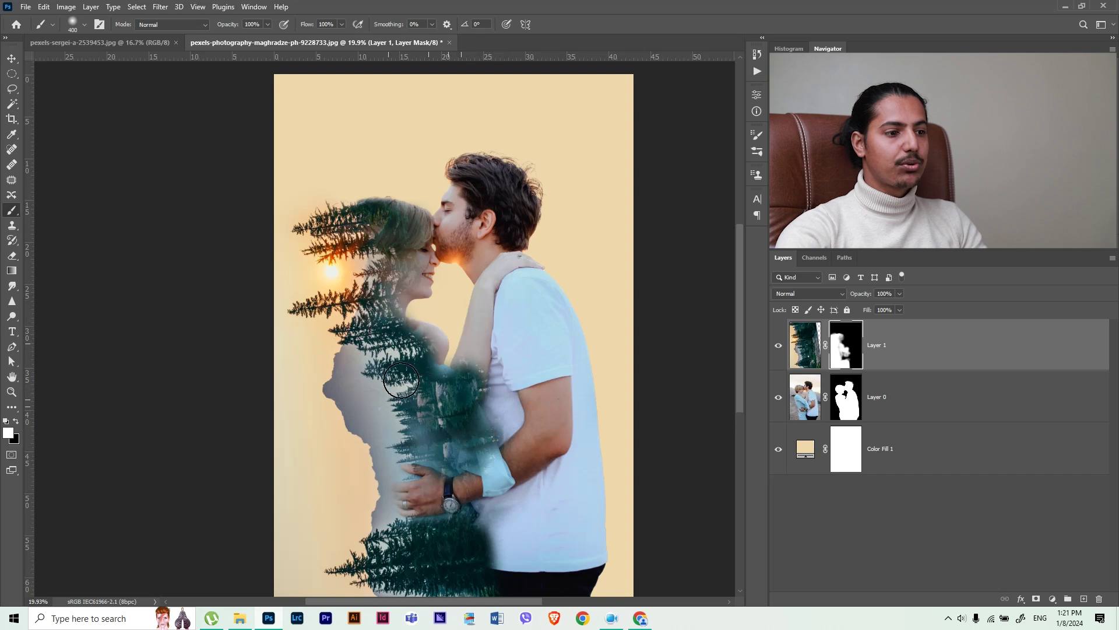
left_click_drag(465, 403, 404, 443)
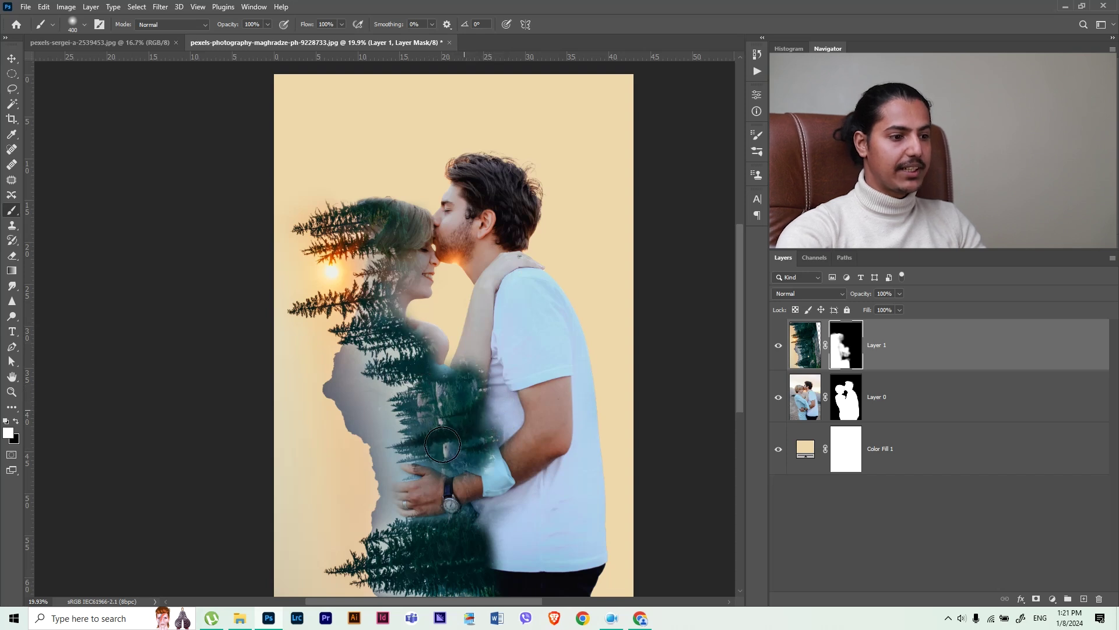
mouse_move(435, 532)
left_mouse_down()
mouse_move(443, 541)
mouse_move(461, 461)
mouse_move(495, 435)
mouse_move(512, 569)
left_mouse_up()
Paint trees onto the man's shoulder and down his back
scroll(513, 570, "down", 2)
mouse_move(516, 525)
left_mouse_down()
mouse_move(532, 432)
mouse_move(533, 545)
mouse_move(520, 540)
mouse_move(544, 527)
left_mouse_up()
left_click(517, 231)
mouse_move(516, 231)
left_mouse_down()
mouse_move(513, 355)
mouse_move(515, 330)
left_mouse_up()
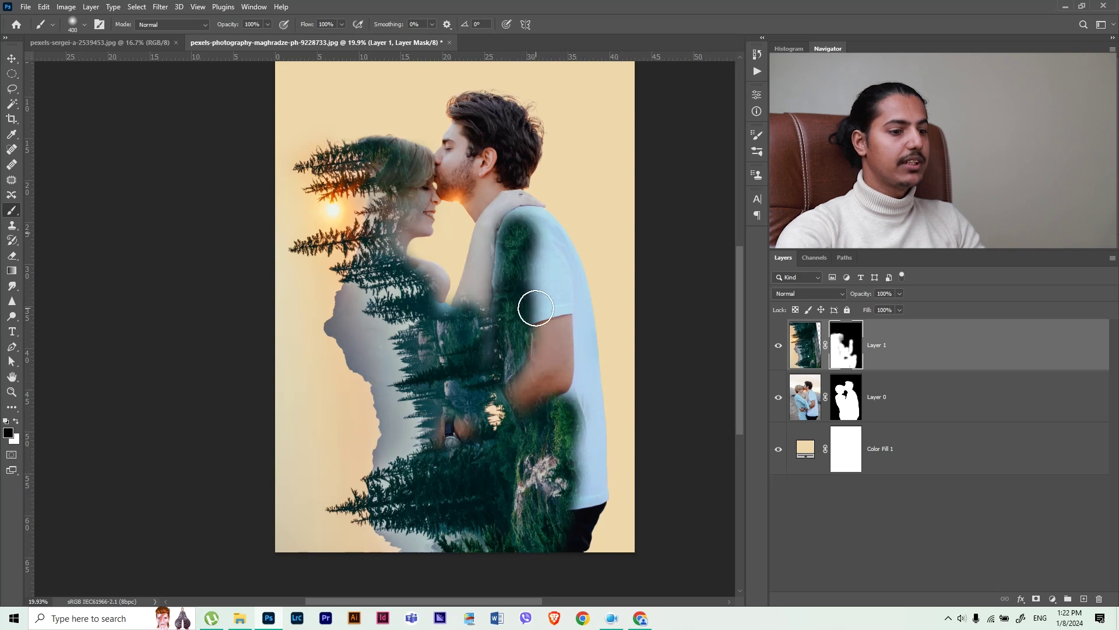
Paint black with a 700 brush to hide trees over the man's lower shirt
key("x")
left_click_drag(575, 421, 561, 519)
key("ctrl+z")
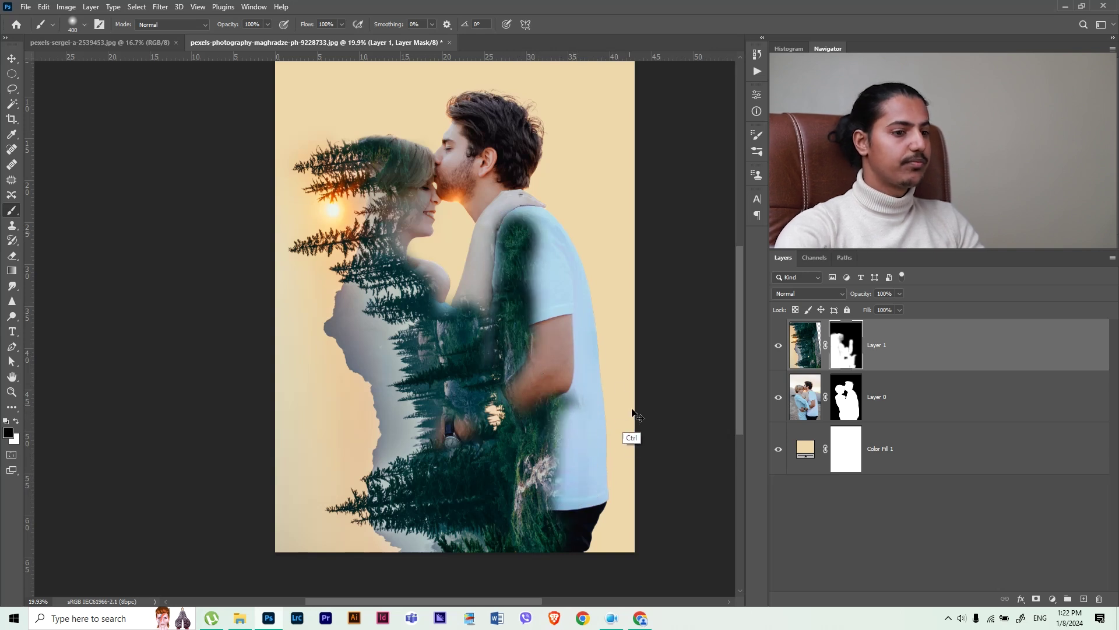
key("ctrl+z")
type("10")
key("bracketright")
key("bracketright")
key("bracketright")
mouse_move(582, 417)
left_mouse_down()
mouse_move(589, 400)
mouse_move(568, 501)
mouse_move(588, 417)
left_mouse_up()
Brush black on Layer 1's mask across the groom's upper shirt and shoulder
mouse_move(603, 235)
left_mouse_down()
mouse_move(544, 292)
mouse_move(525, 262)
left_mouse_up()
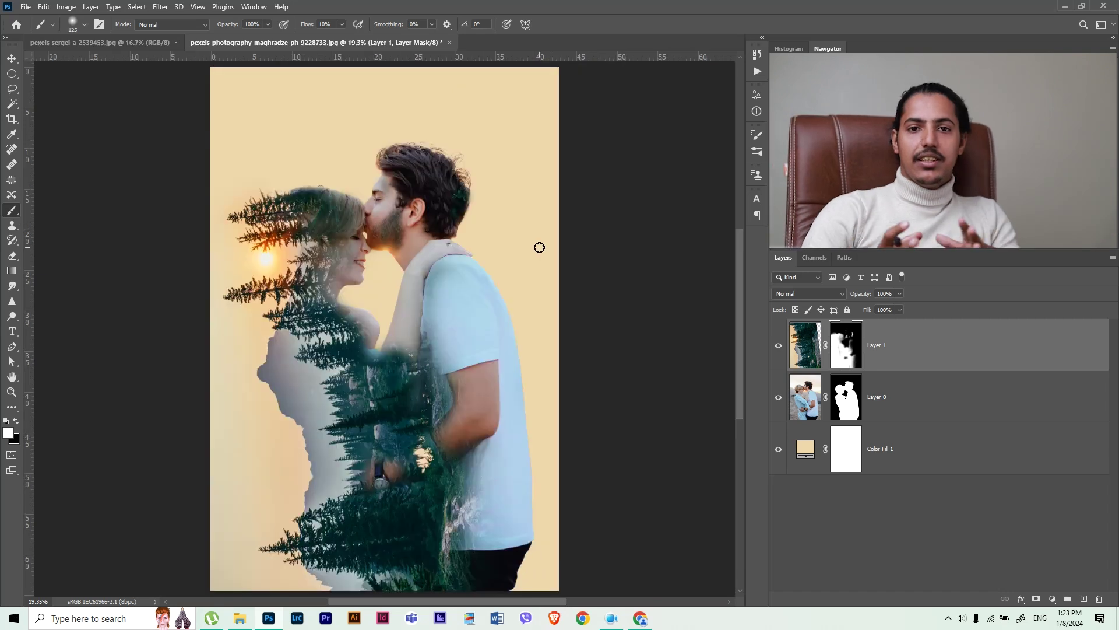